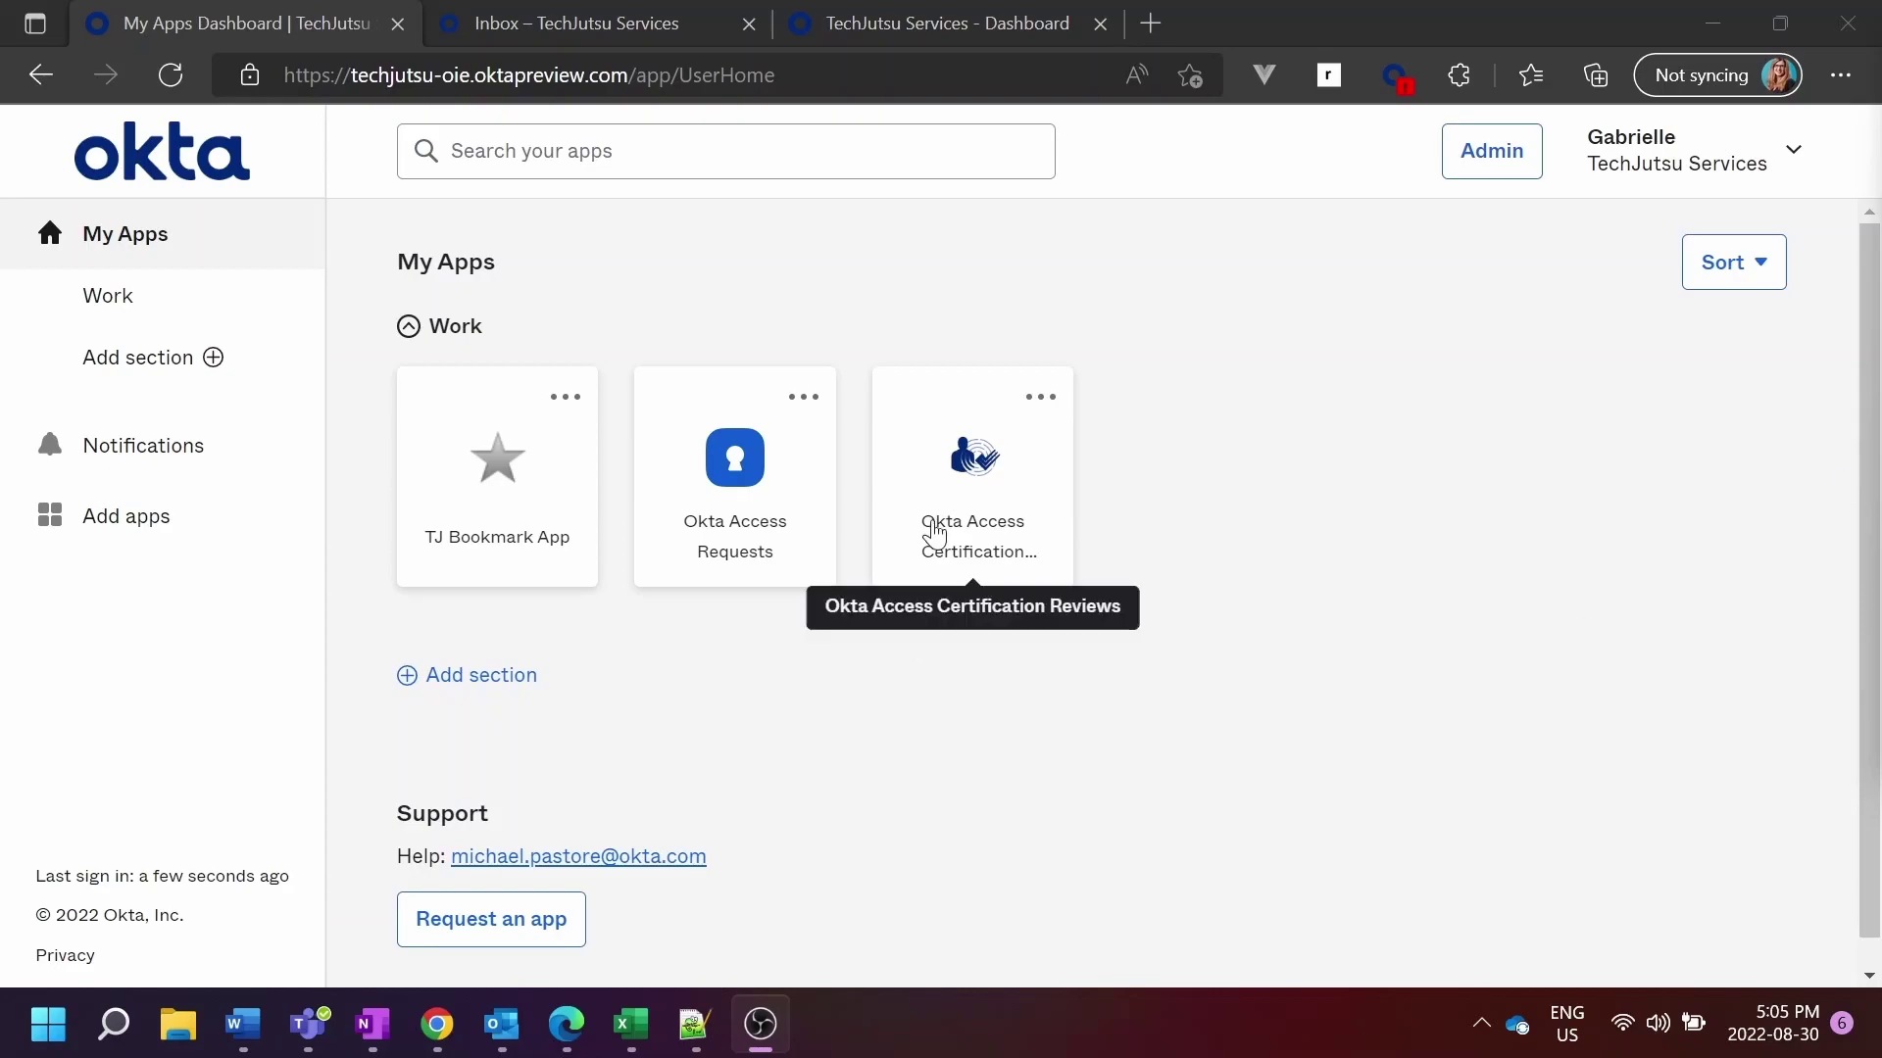
Step: Open Okta Access Requests and browse the Sent and All request lists
click(760, 482)
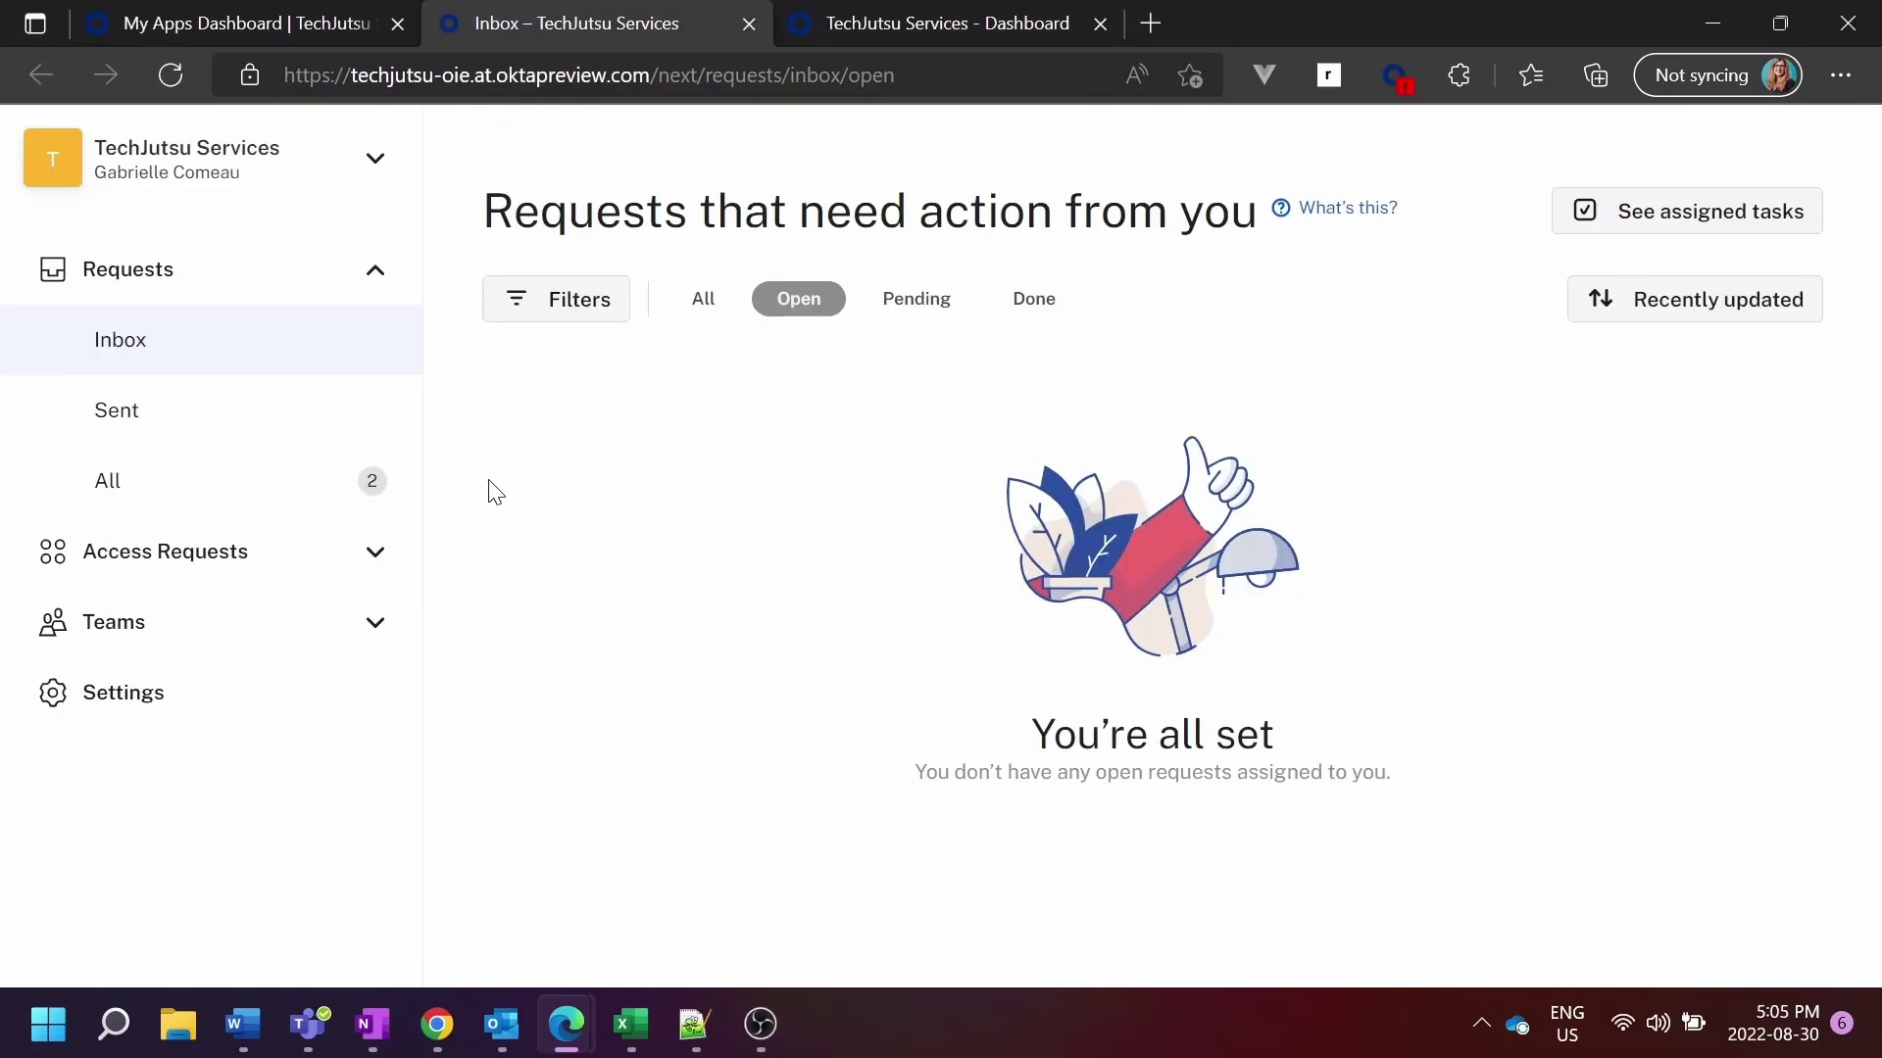
click(221, 408)
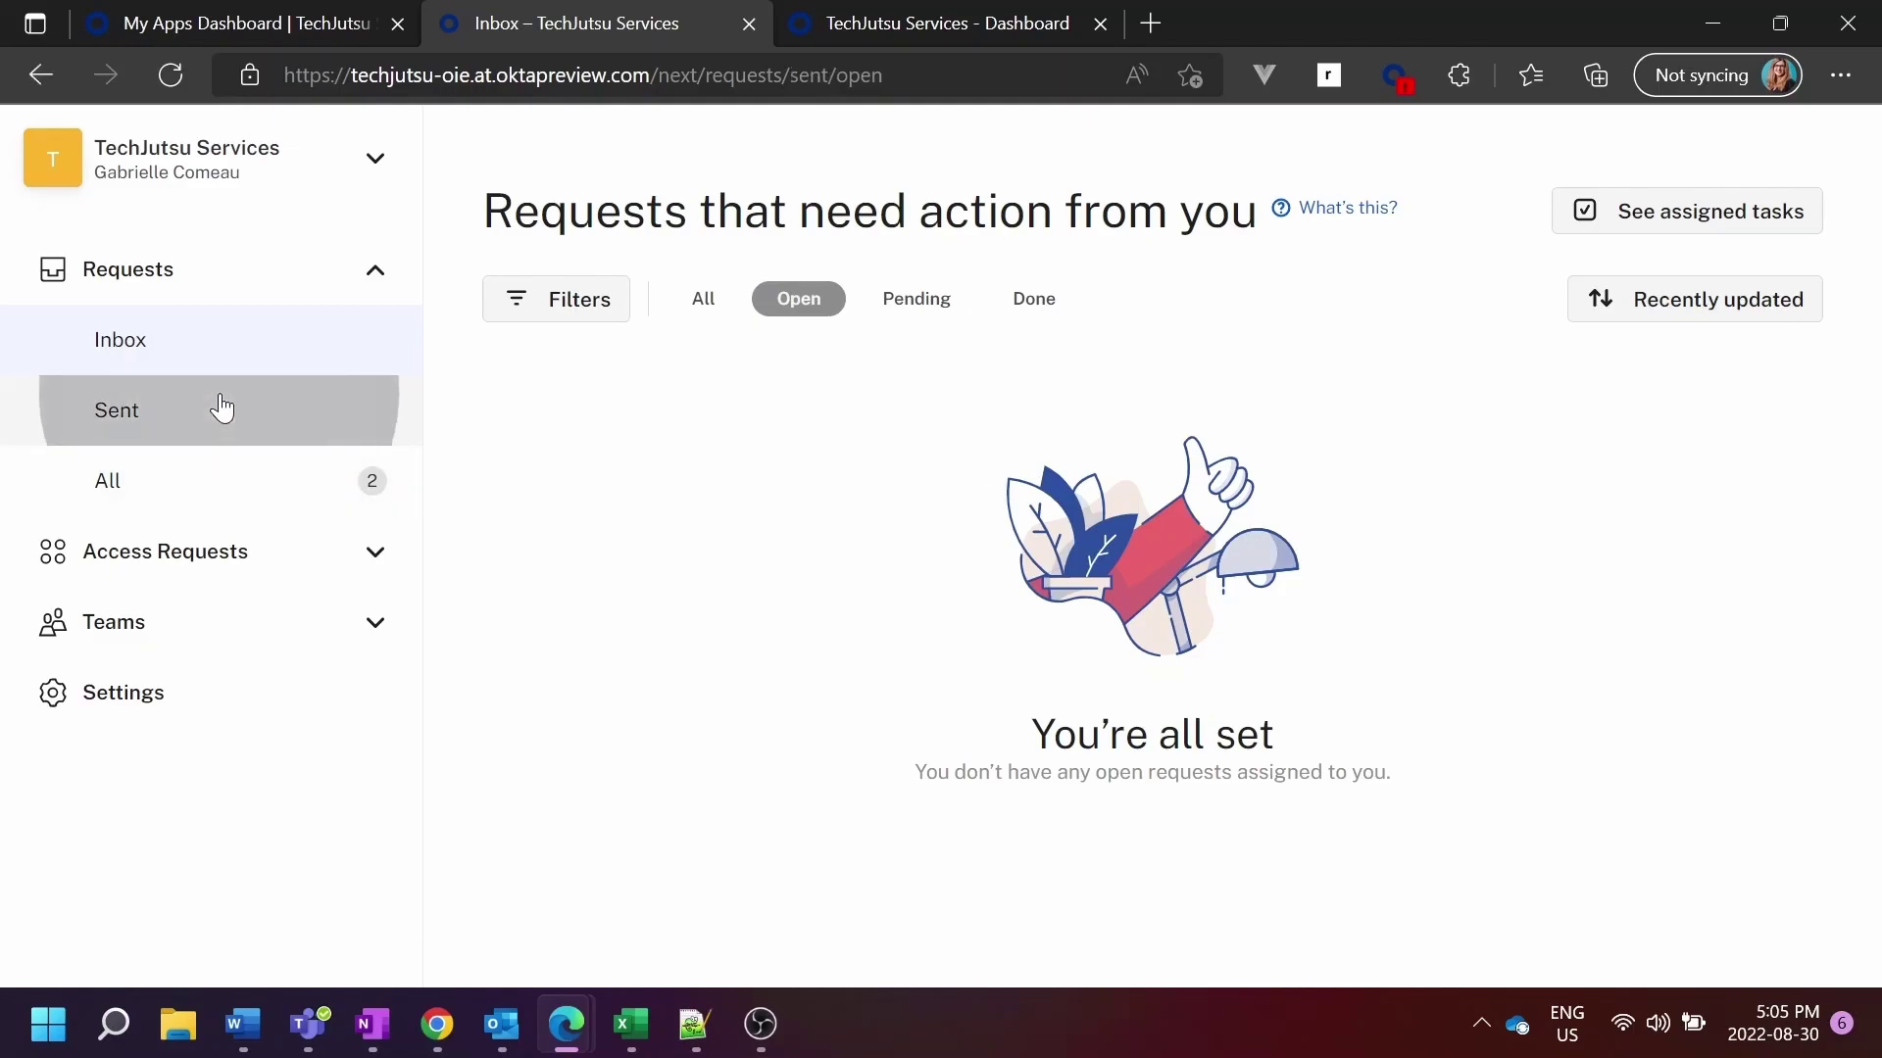
click(167, 494)
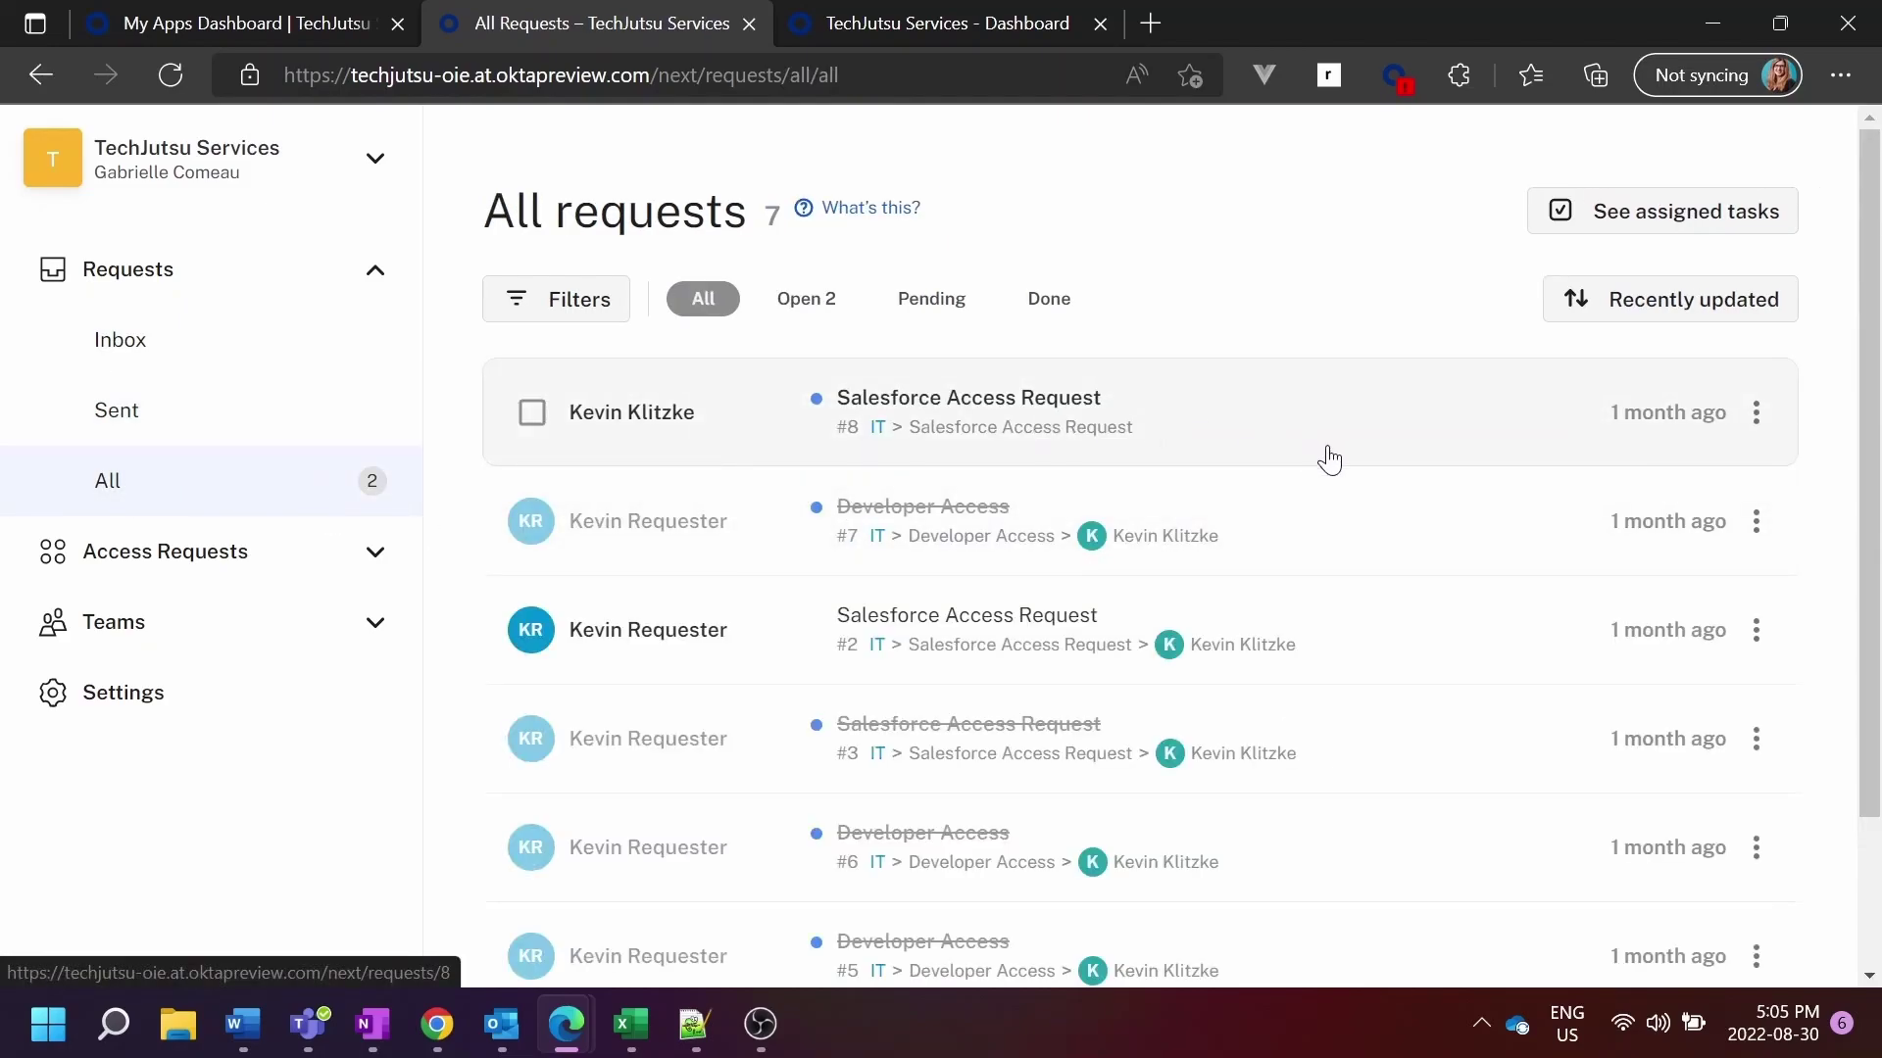
scroll(1329, 458, down, 1)
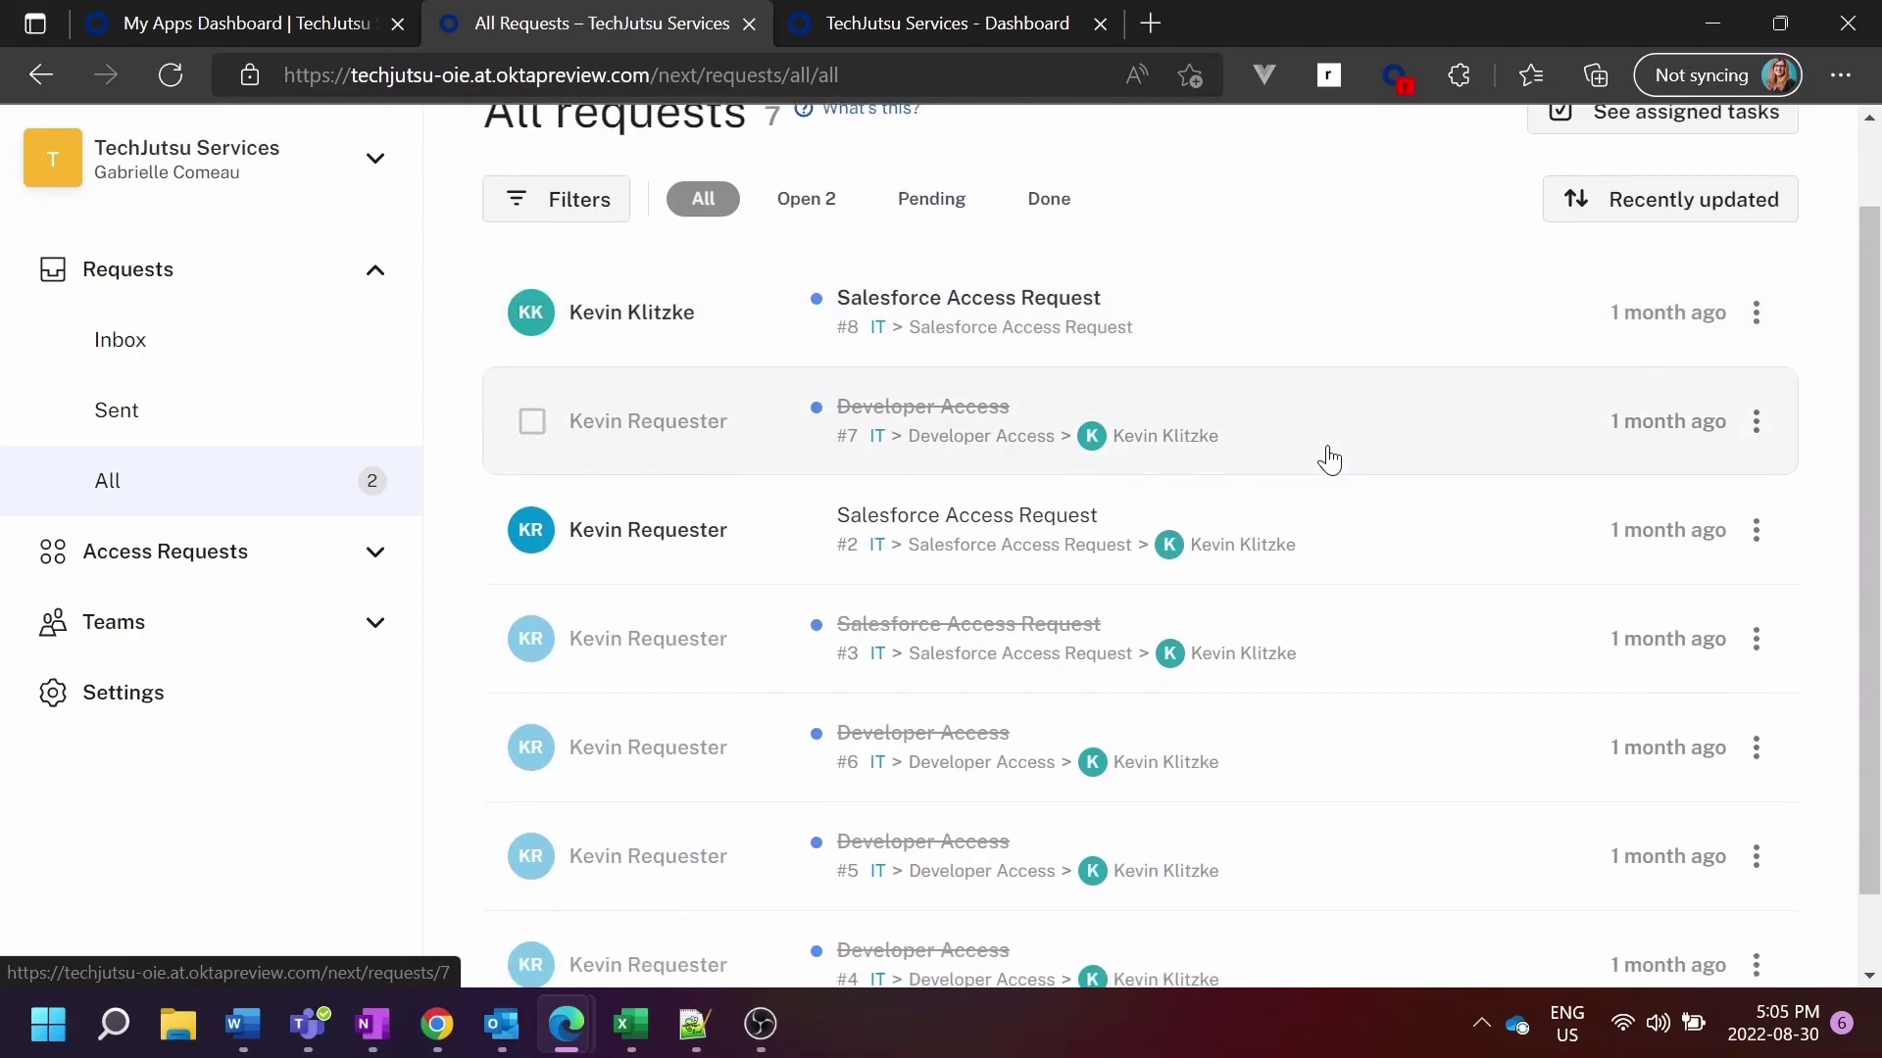
scroll(1327, 458, up, 1)
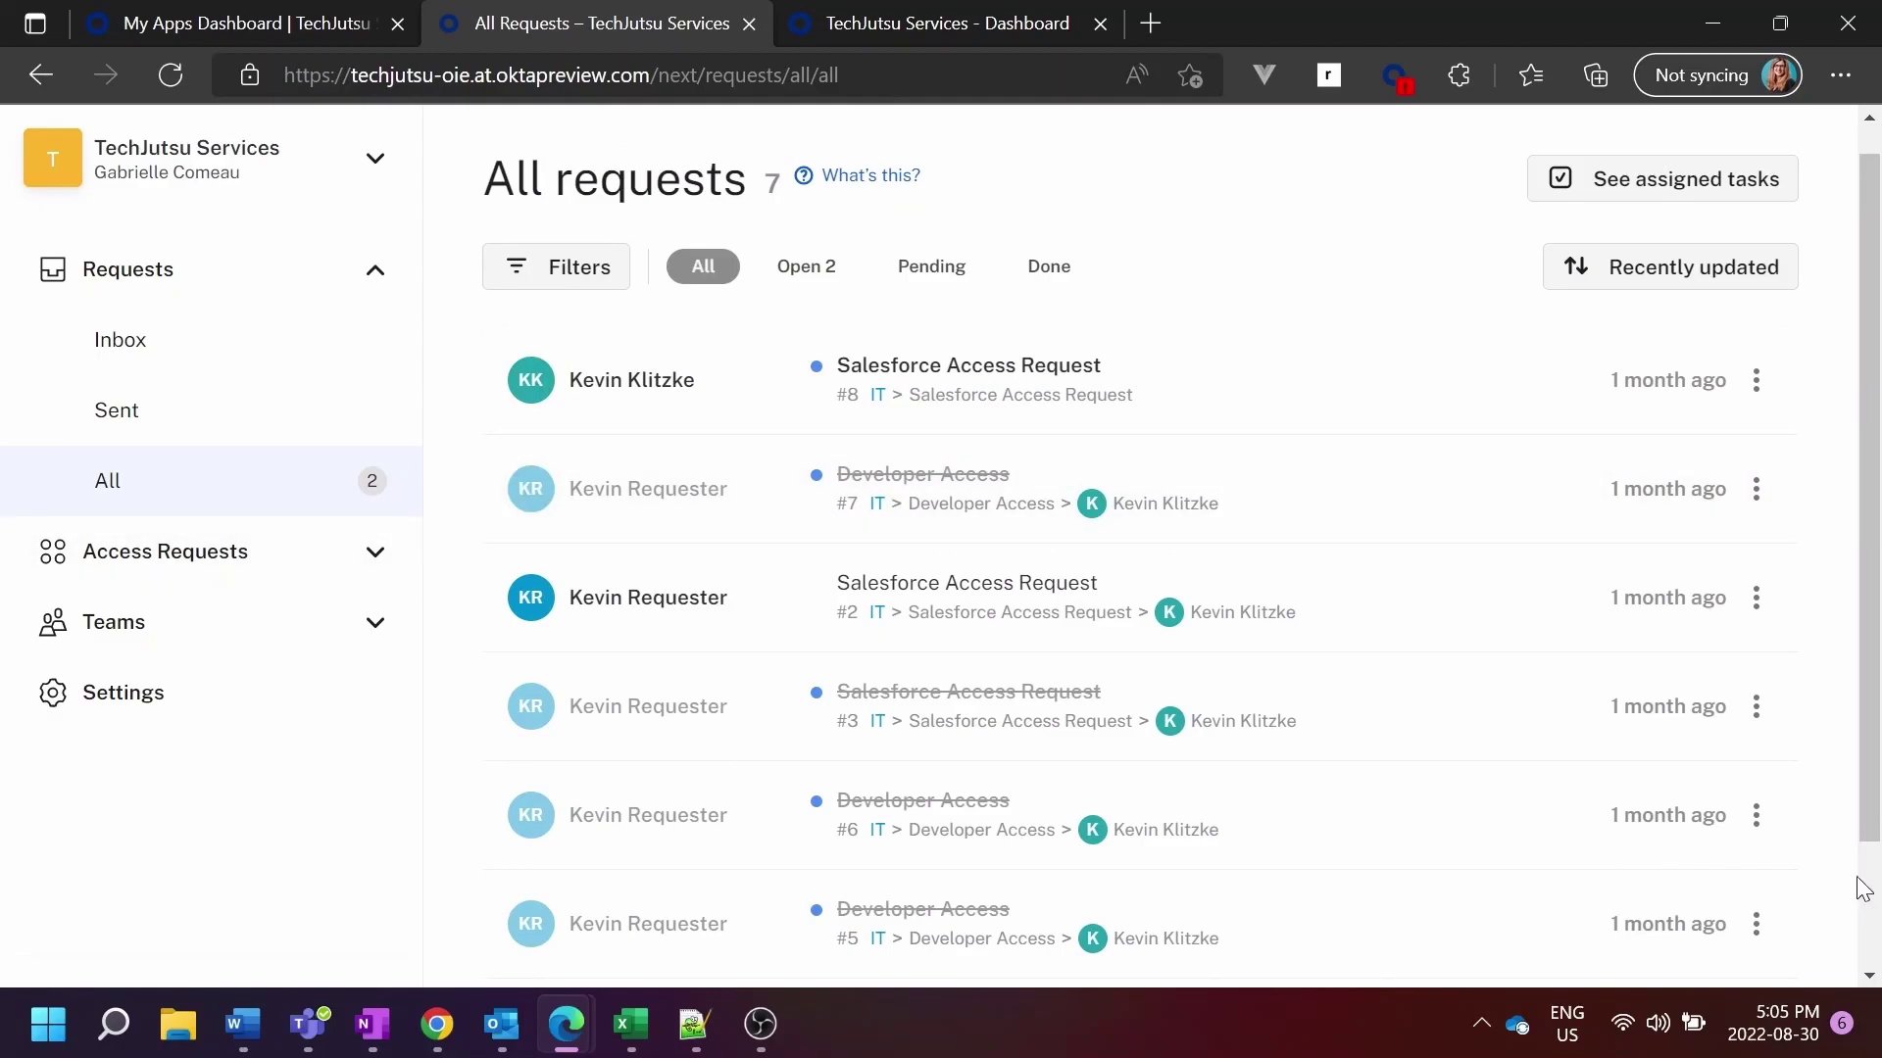
Step: Start a new team from the Teams page with the purple presentation icon
click(310, 638)
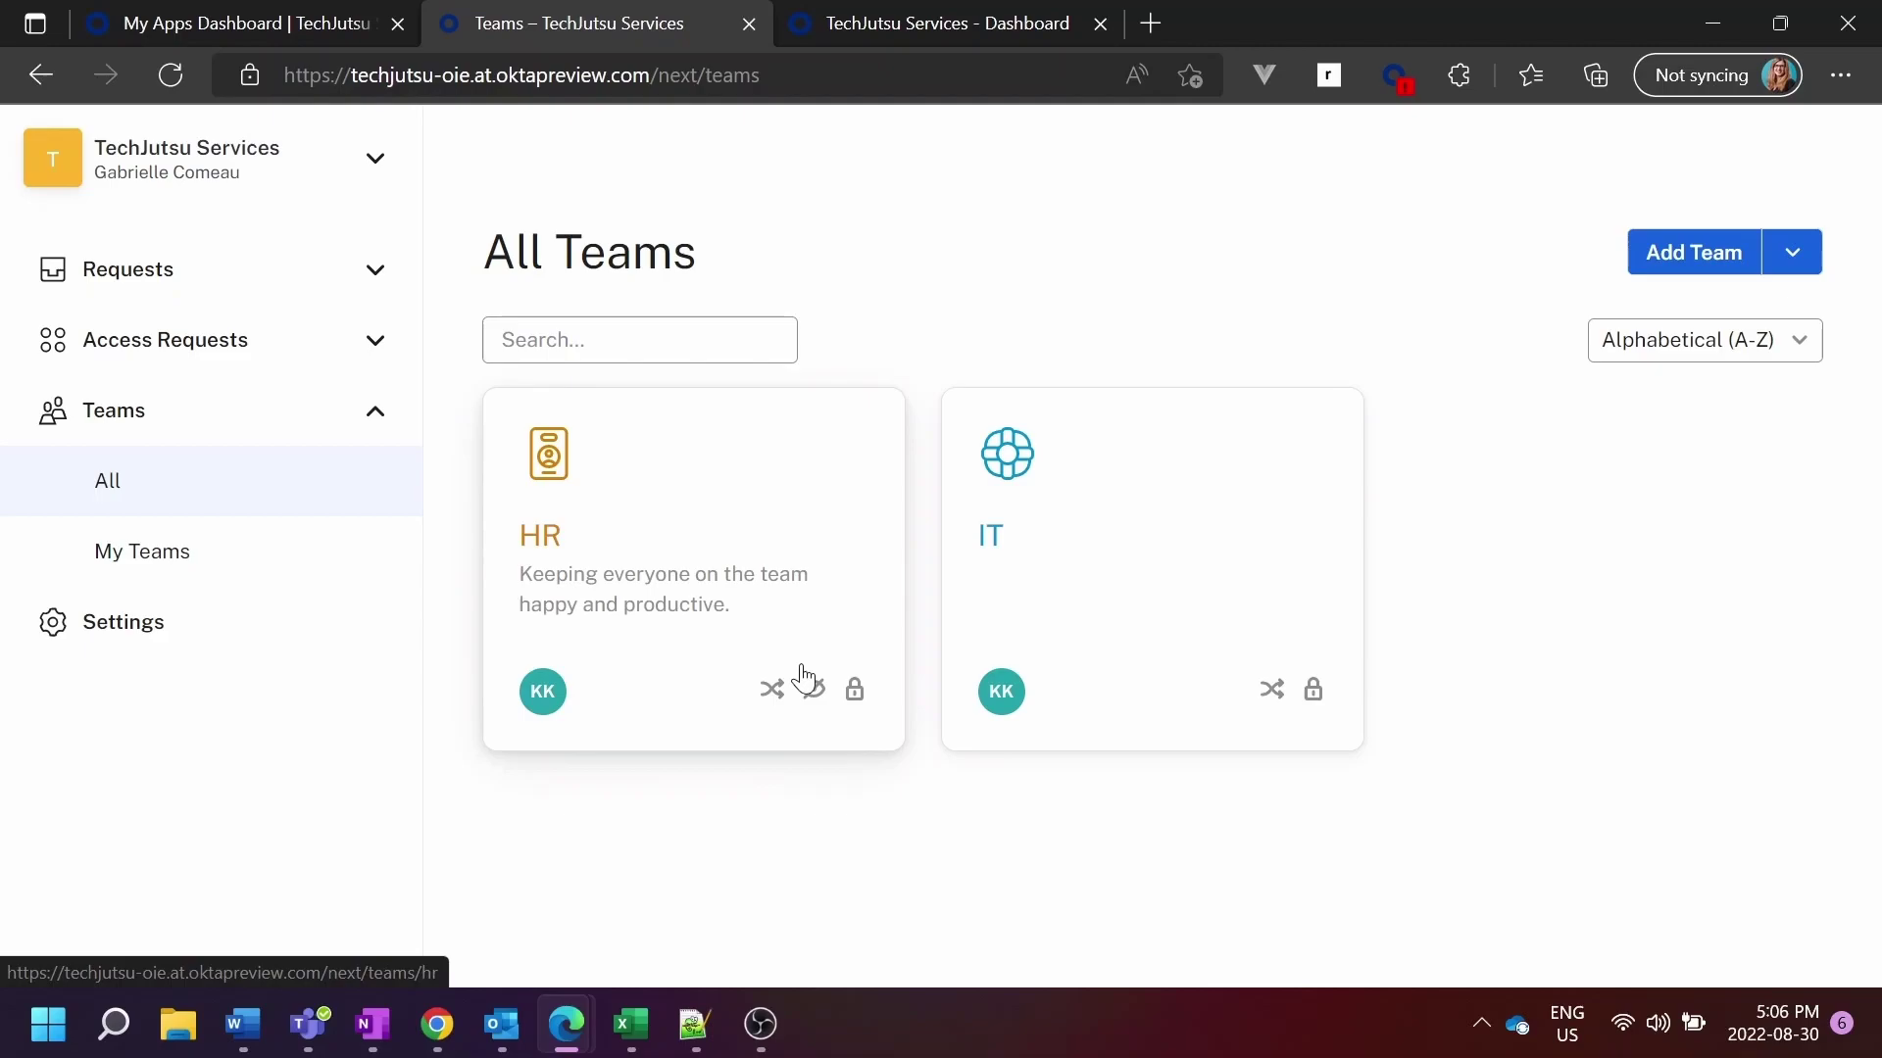
click(1714, 245)
scroll(1341, 495, down, 1)
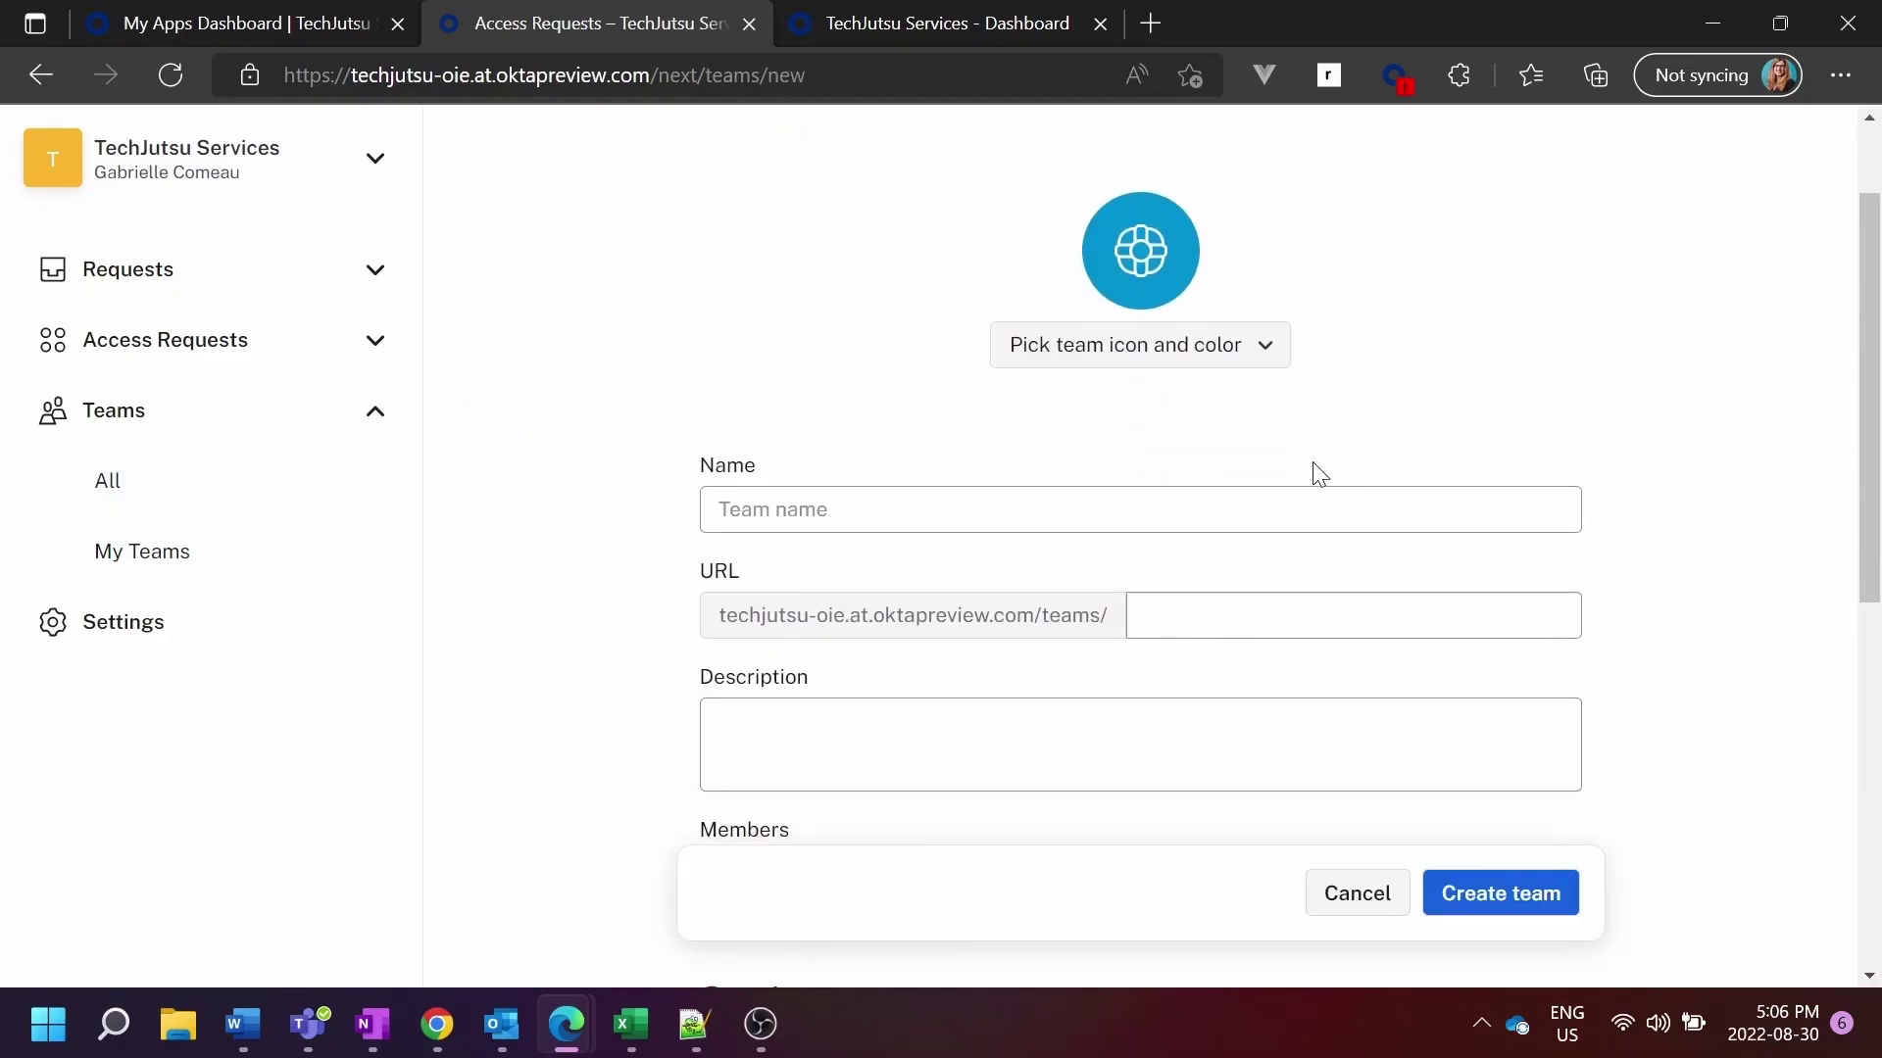
click(1229, 362)
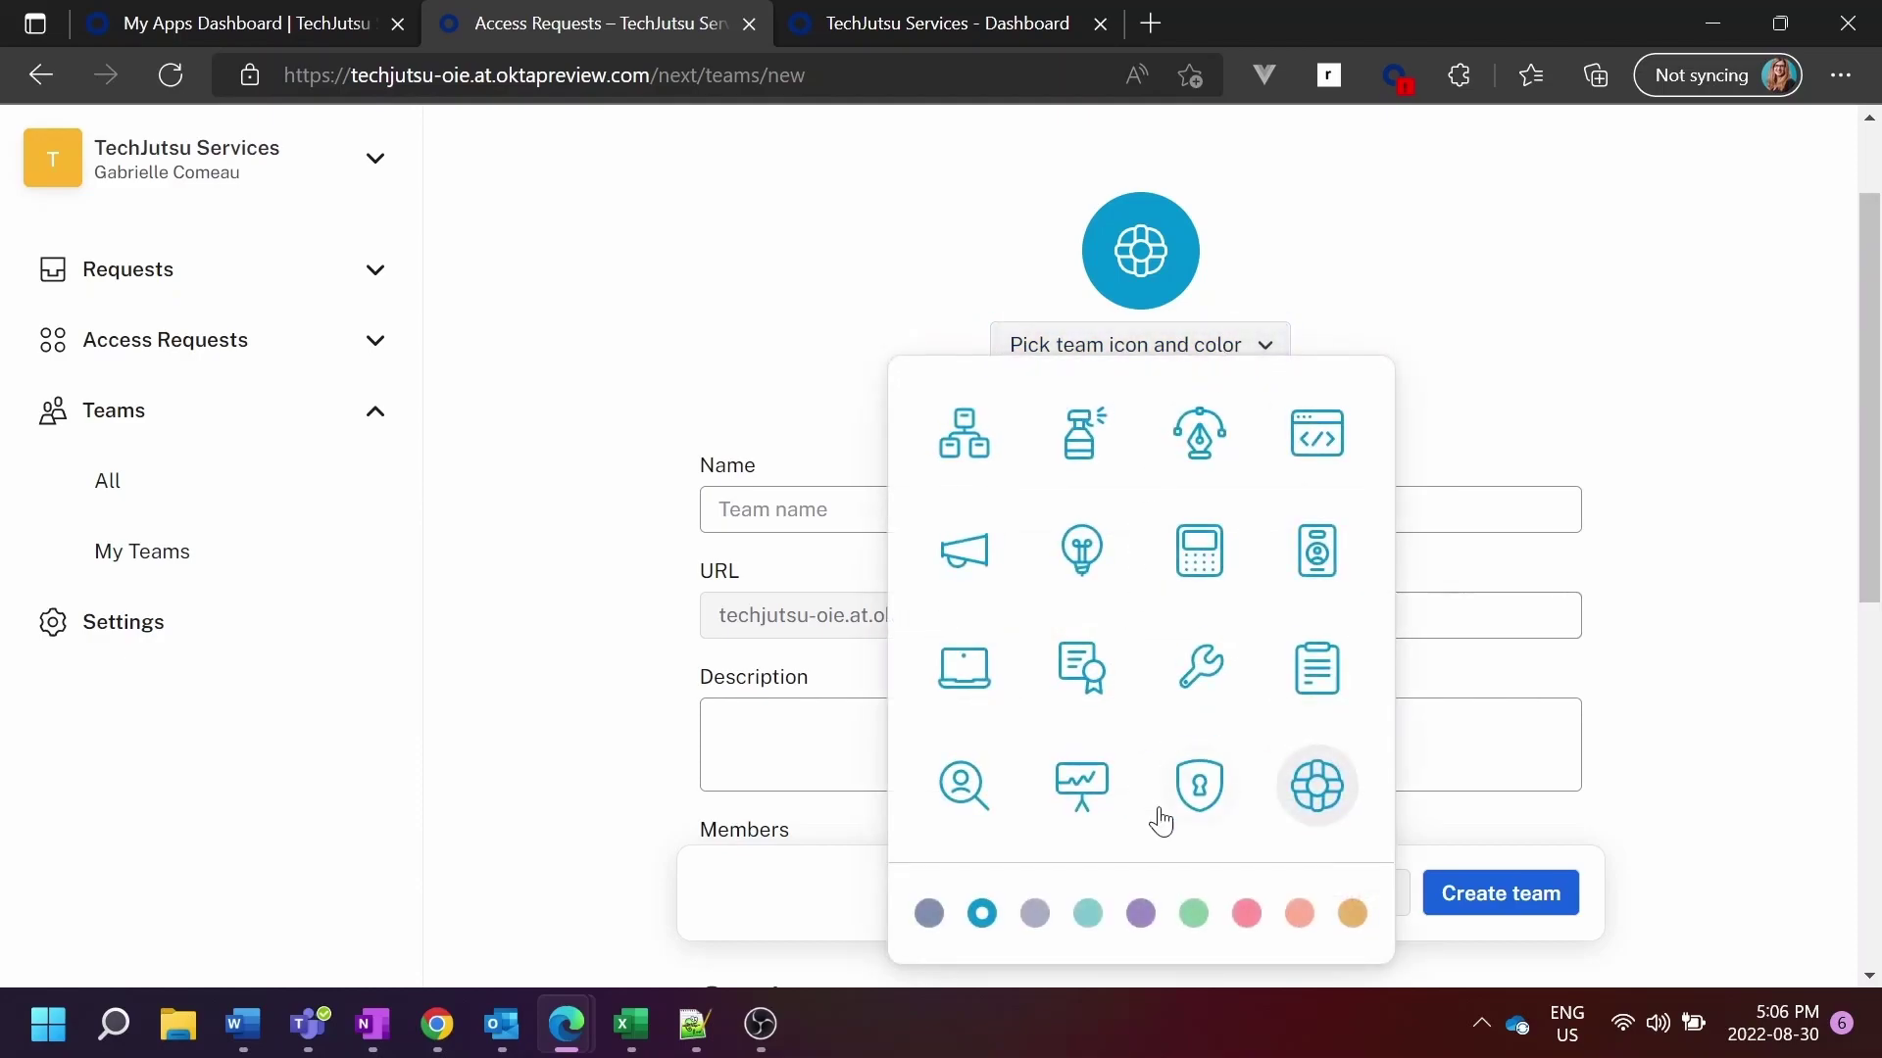
click(1137, 911)
click(1082, 784)
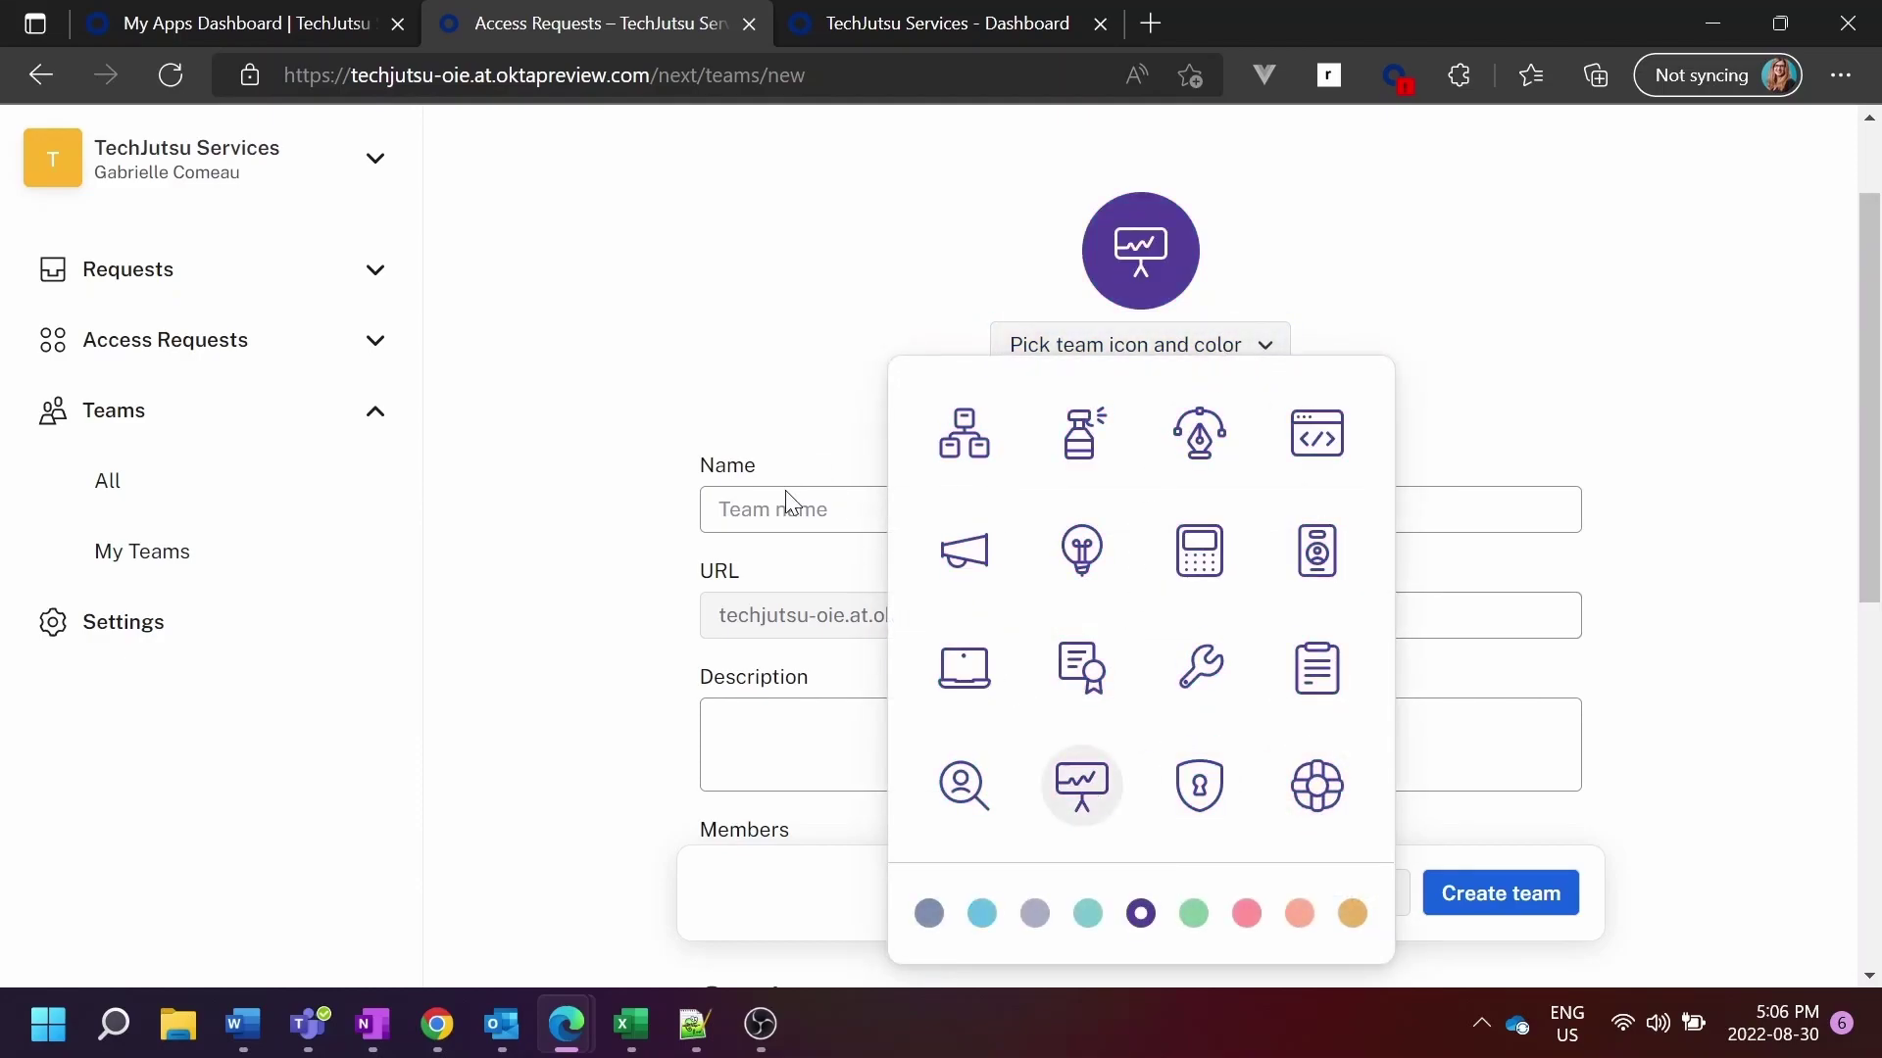
Step: Name the team 'Sales' with description 'The people who keep our projects moving!'
click(774, 512)
text(Sales)
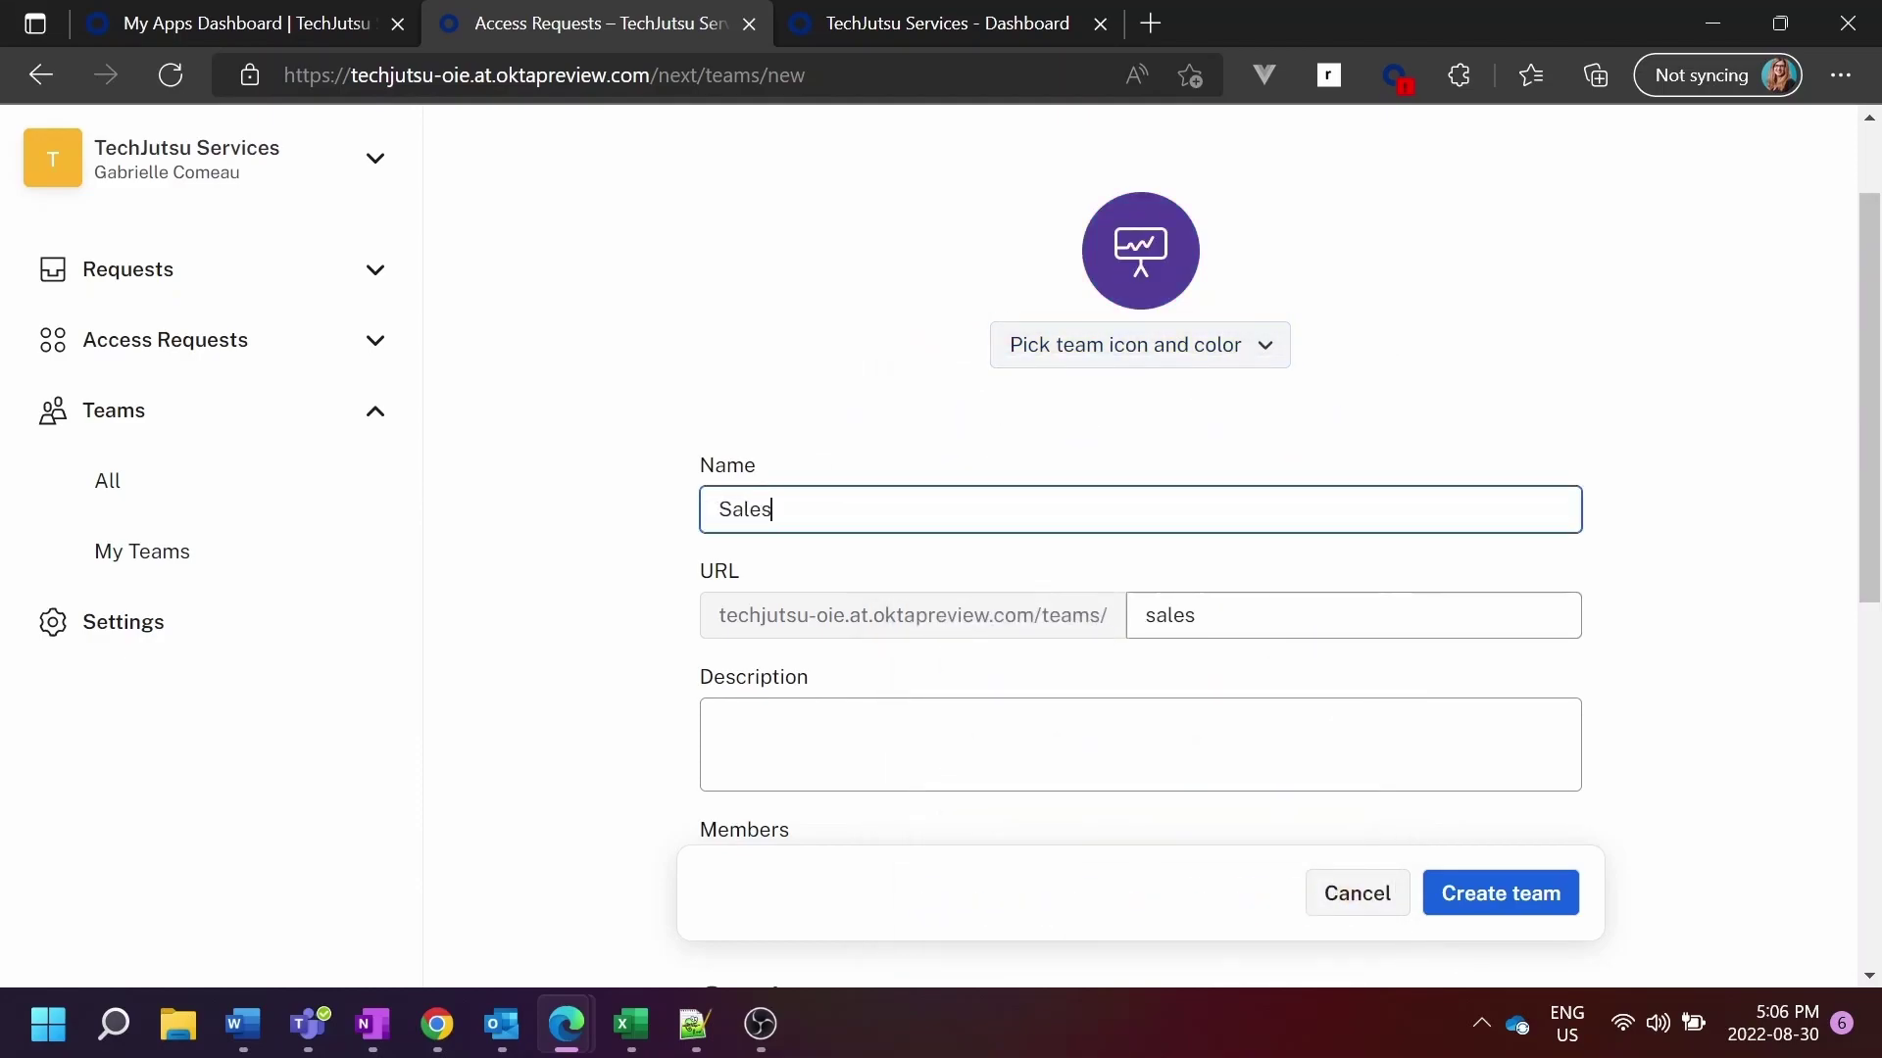
key(Tab)
text(The pe)
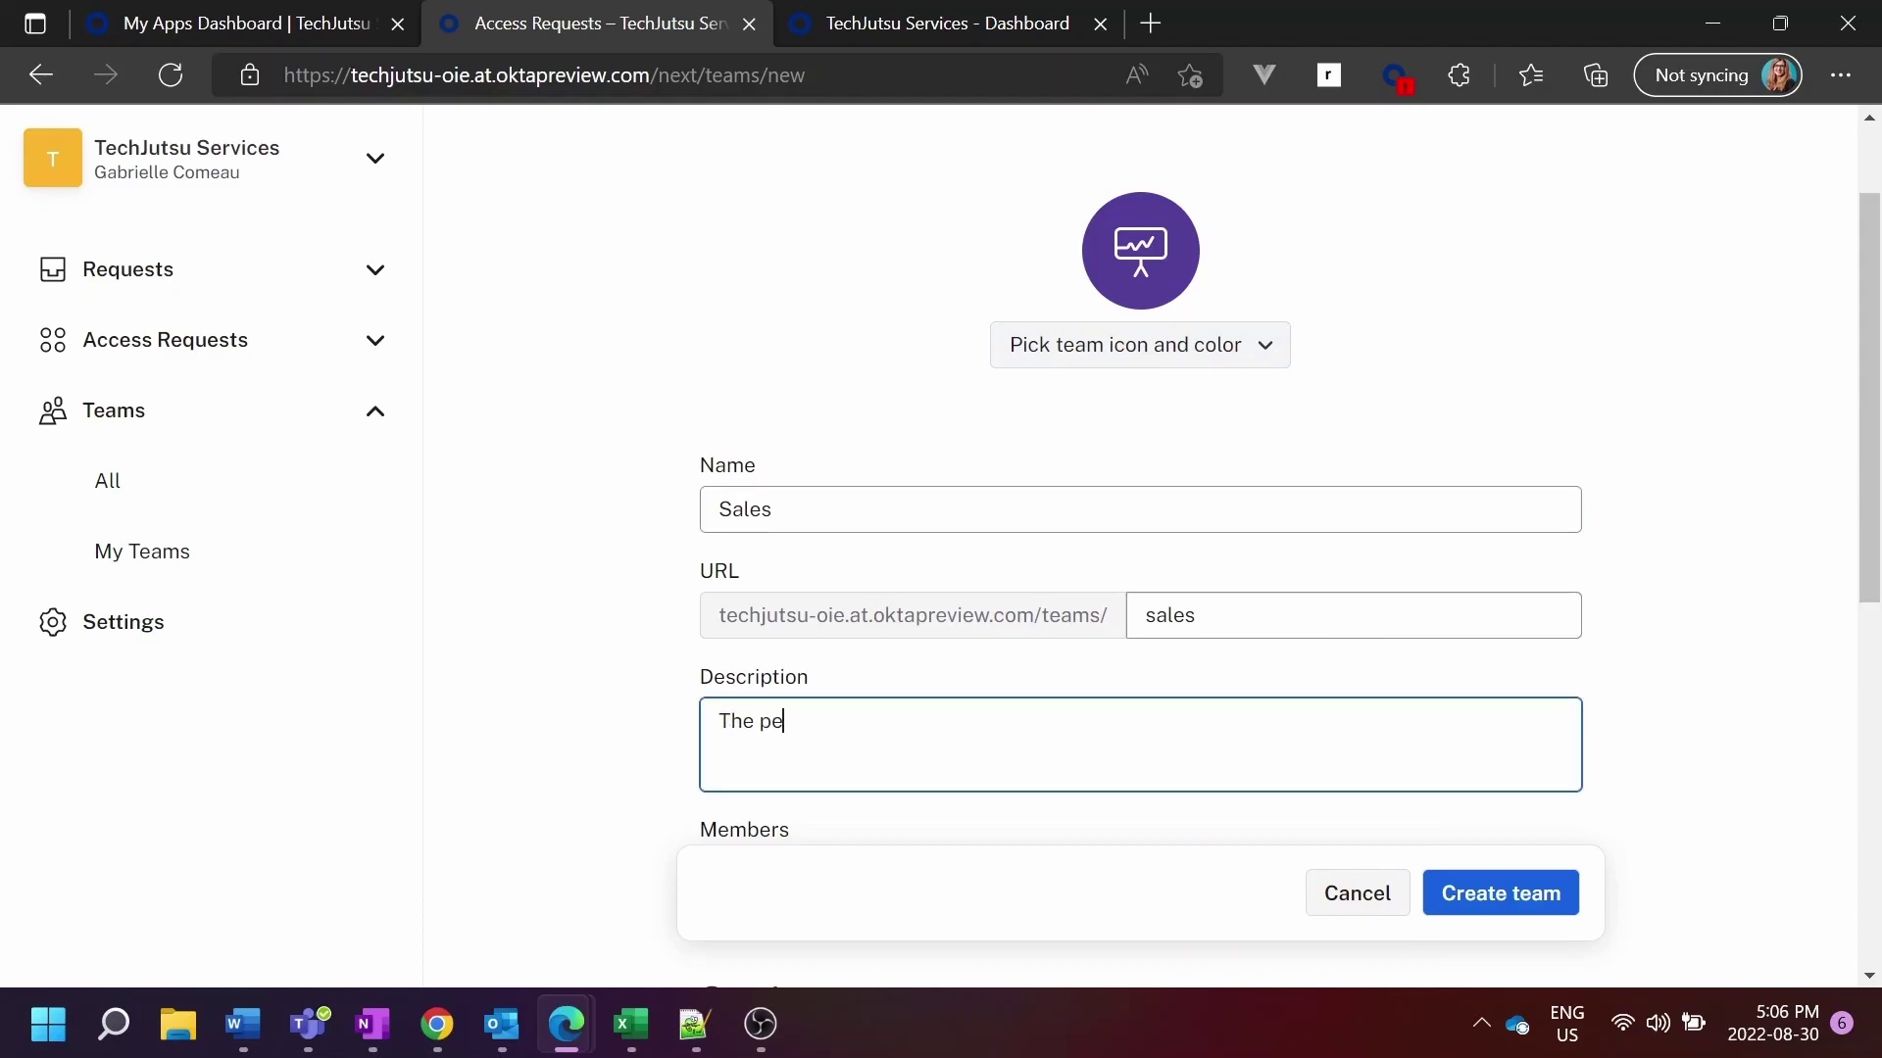
text(ople who keep our procjects moving!)
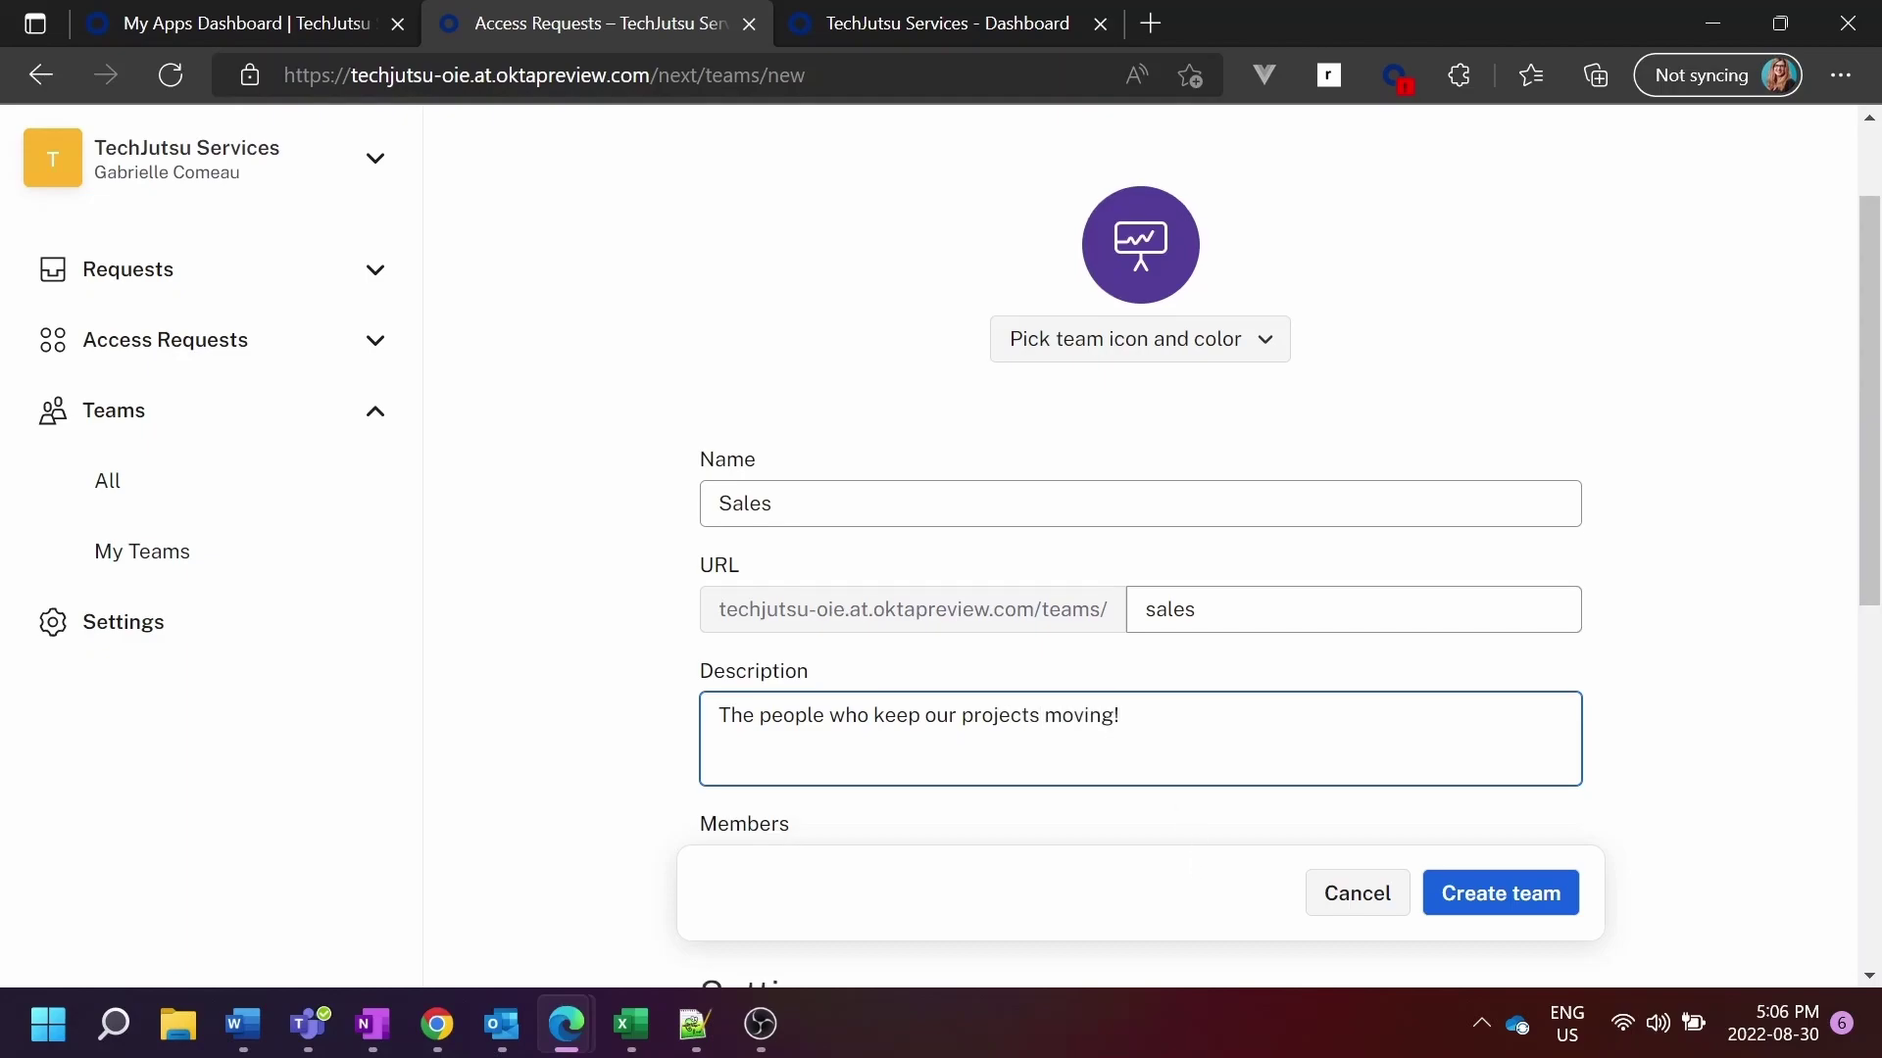
Step: Search 'Kevin' in the Members field and add the matching colleagues to the Sales team
scroll(1140, 544, down, 1)
scroll(1141, 544, down, 1)
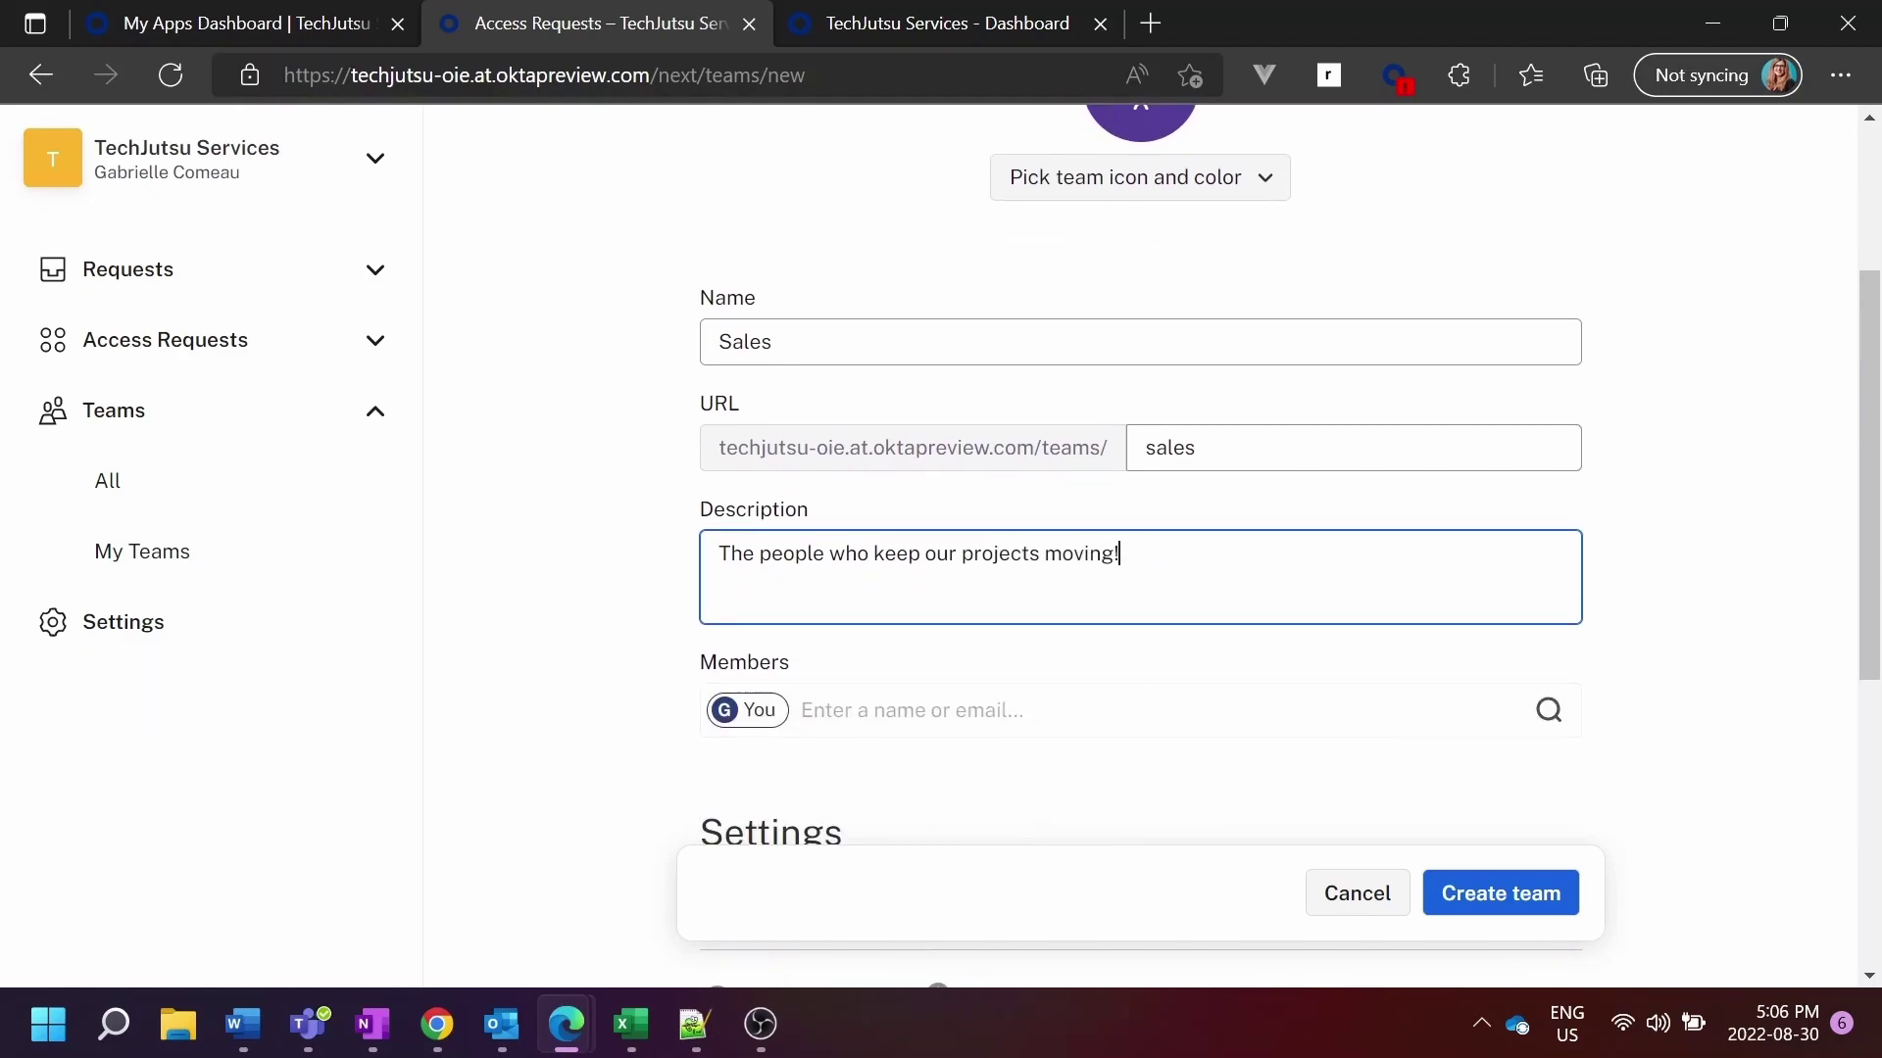
click(980, 709)
text(Kevin)
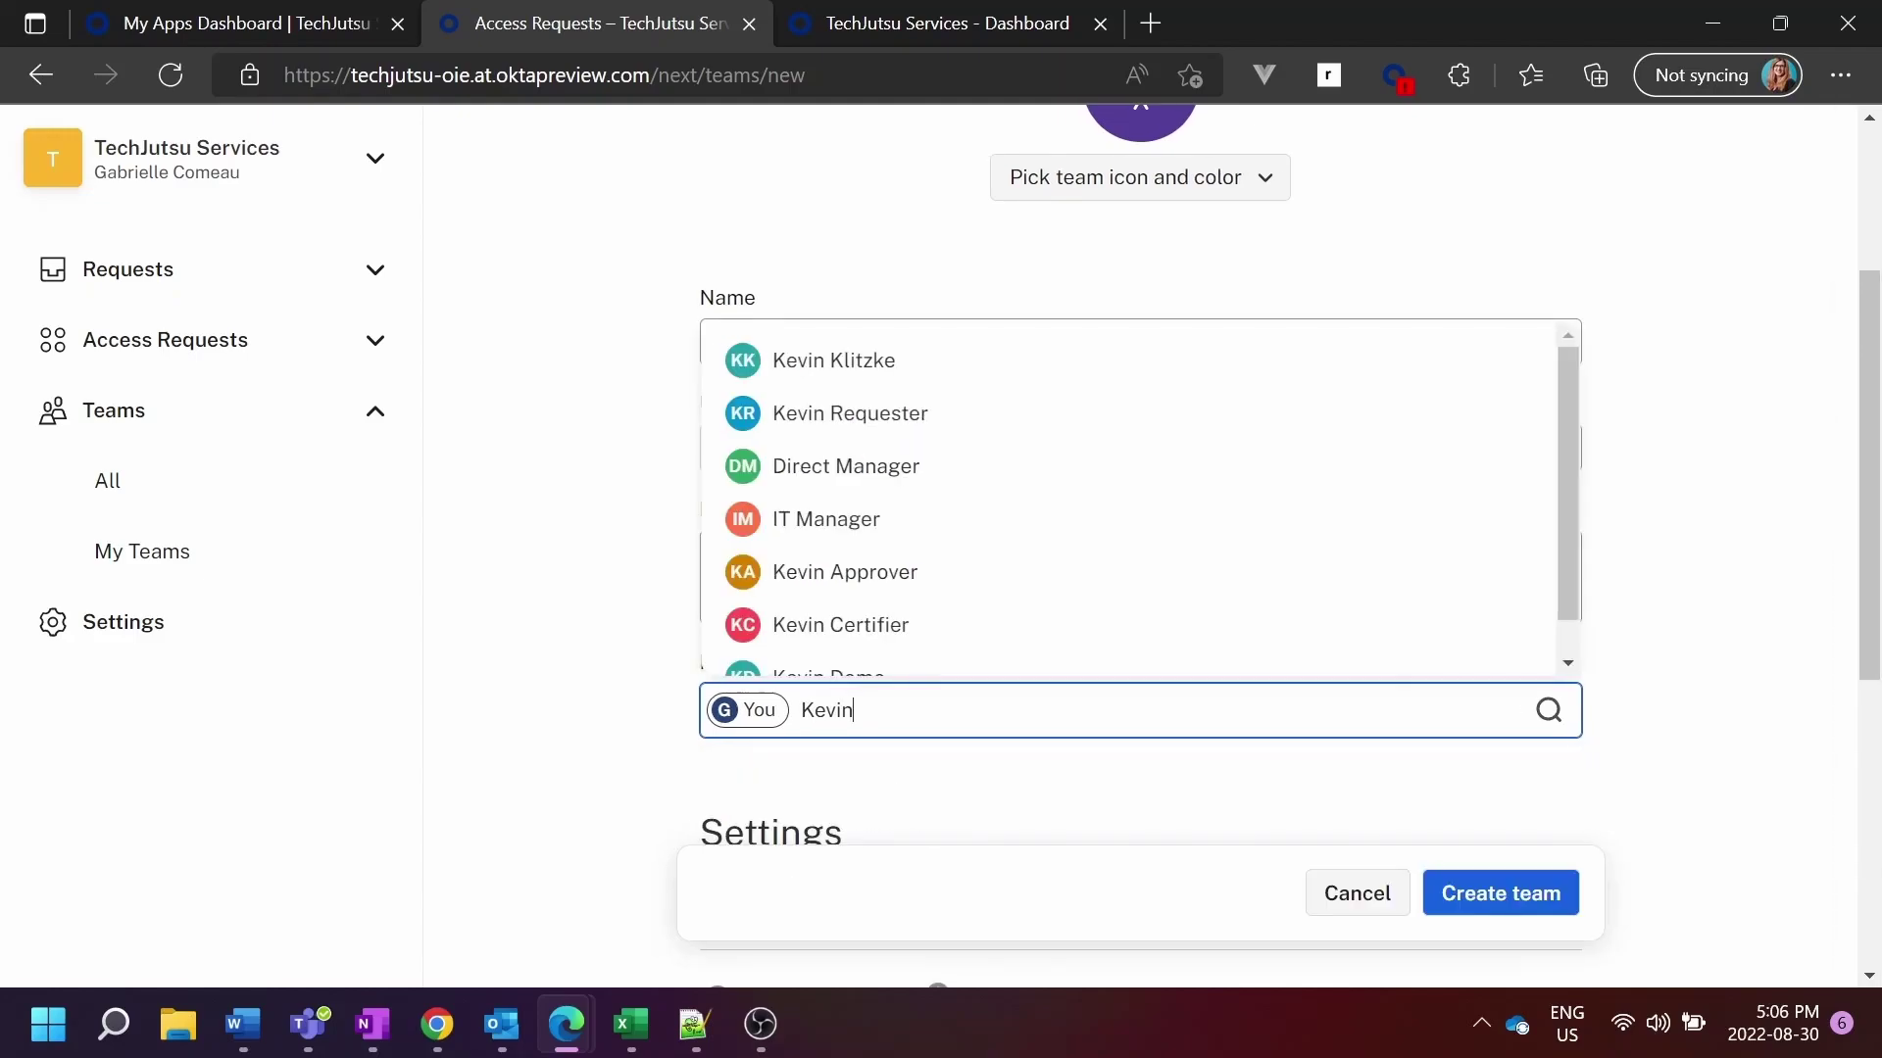
click(908, 579)
mouse_move(887, 355)
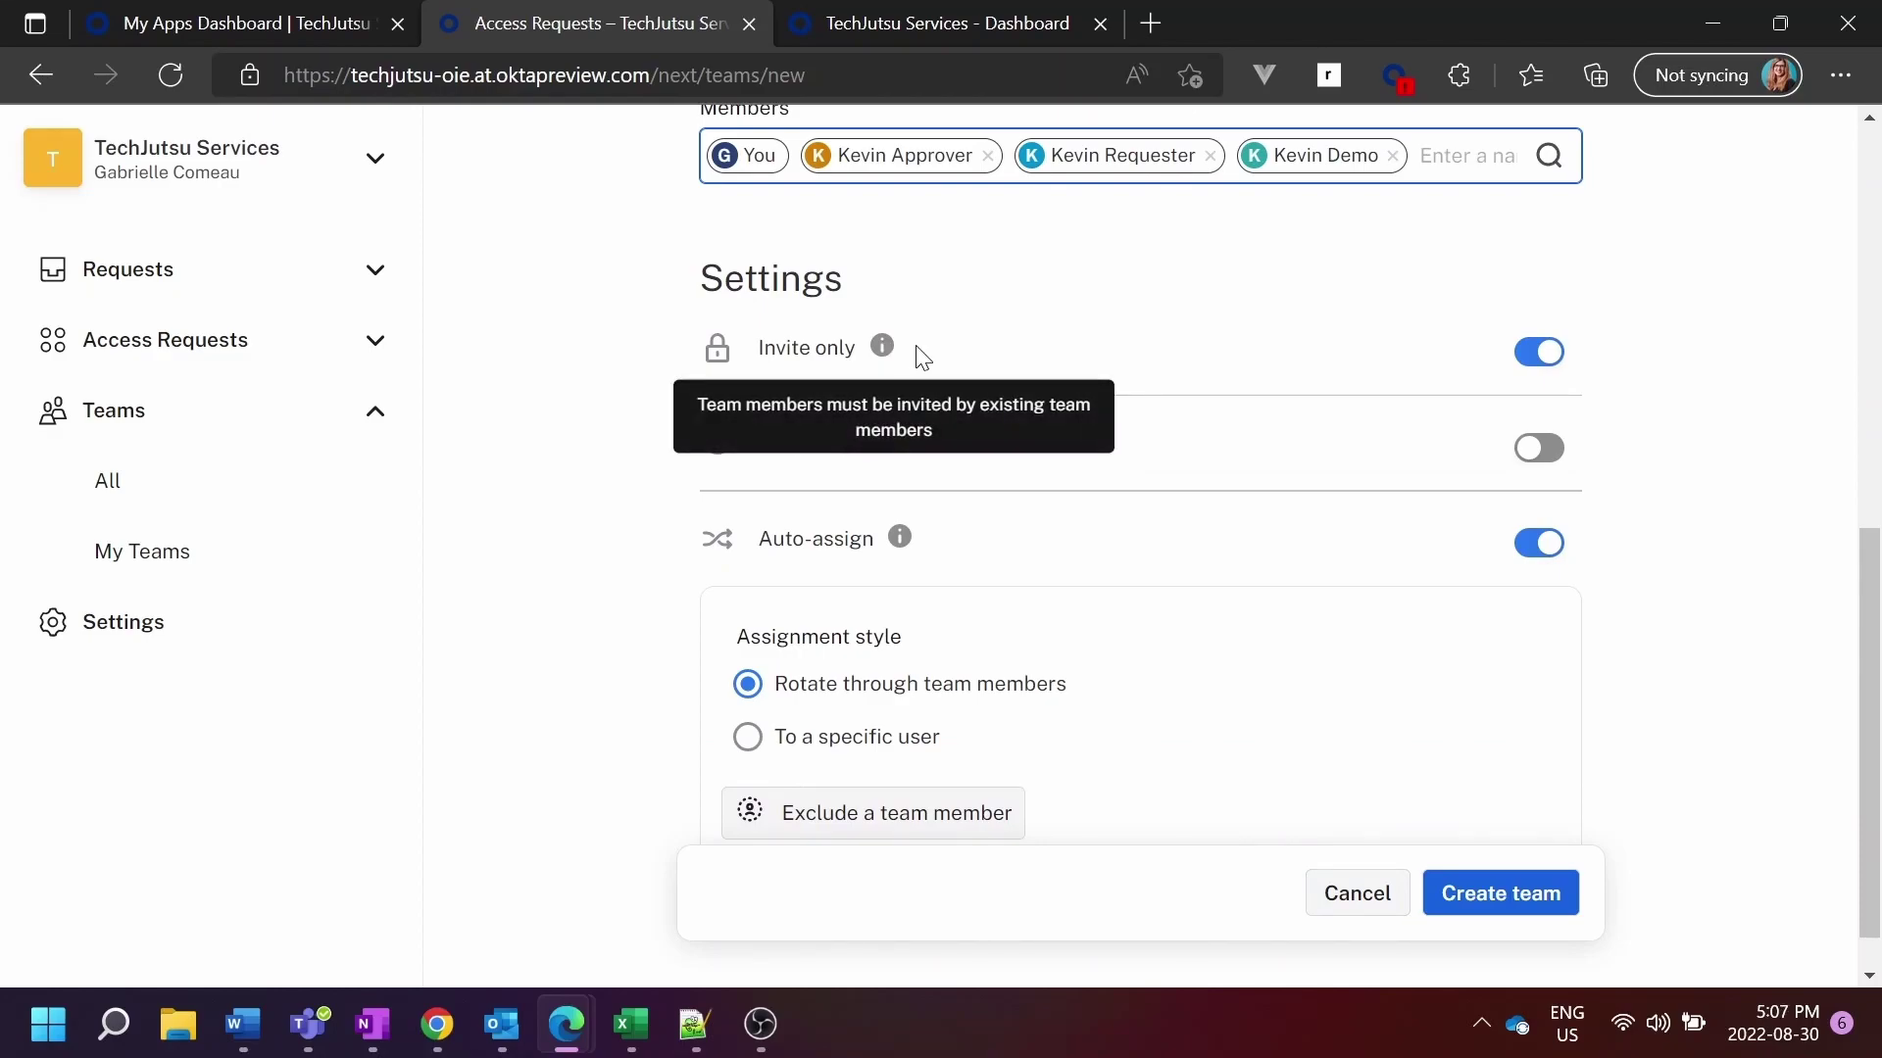
scroll(1049, 354, up, 1)
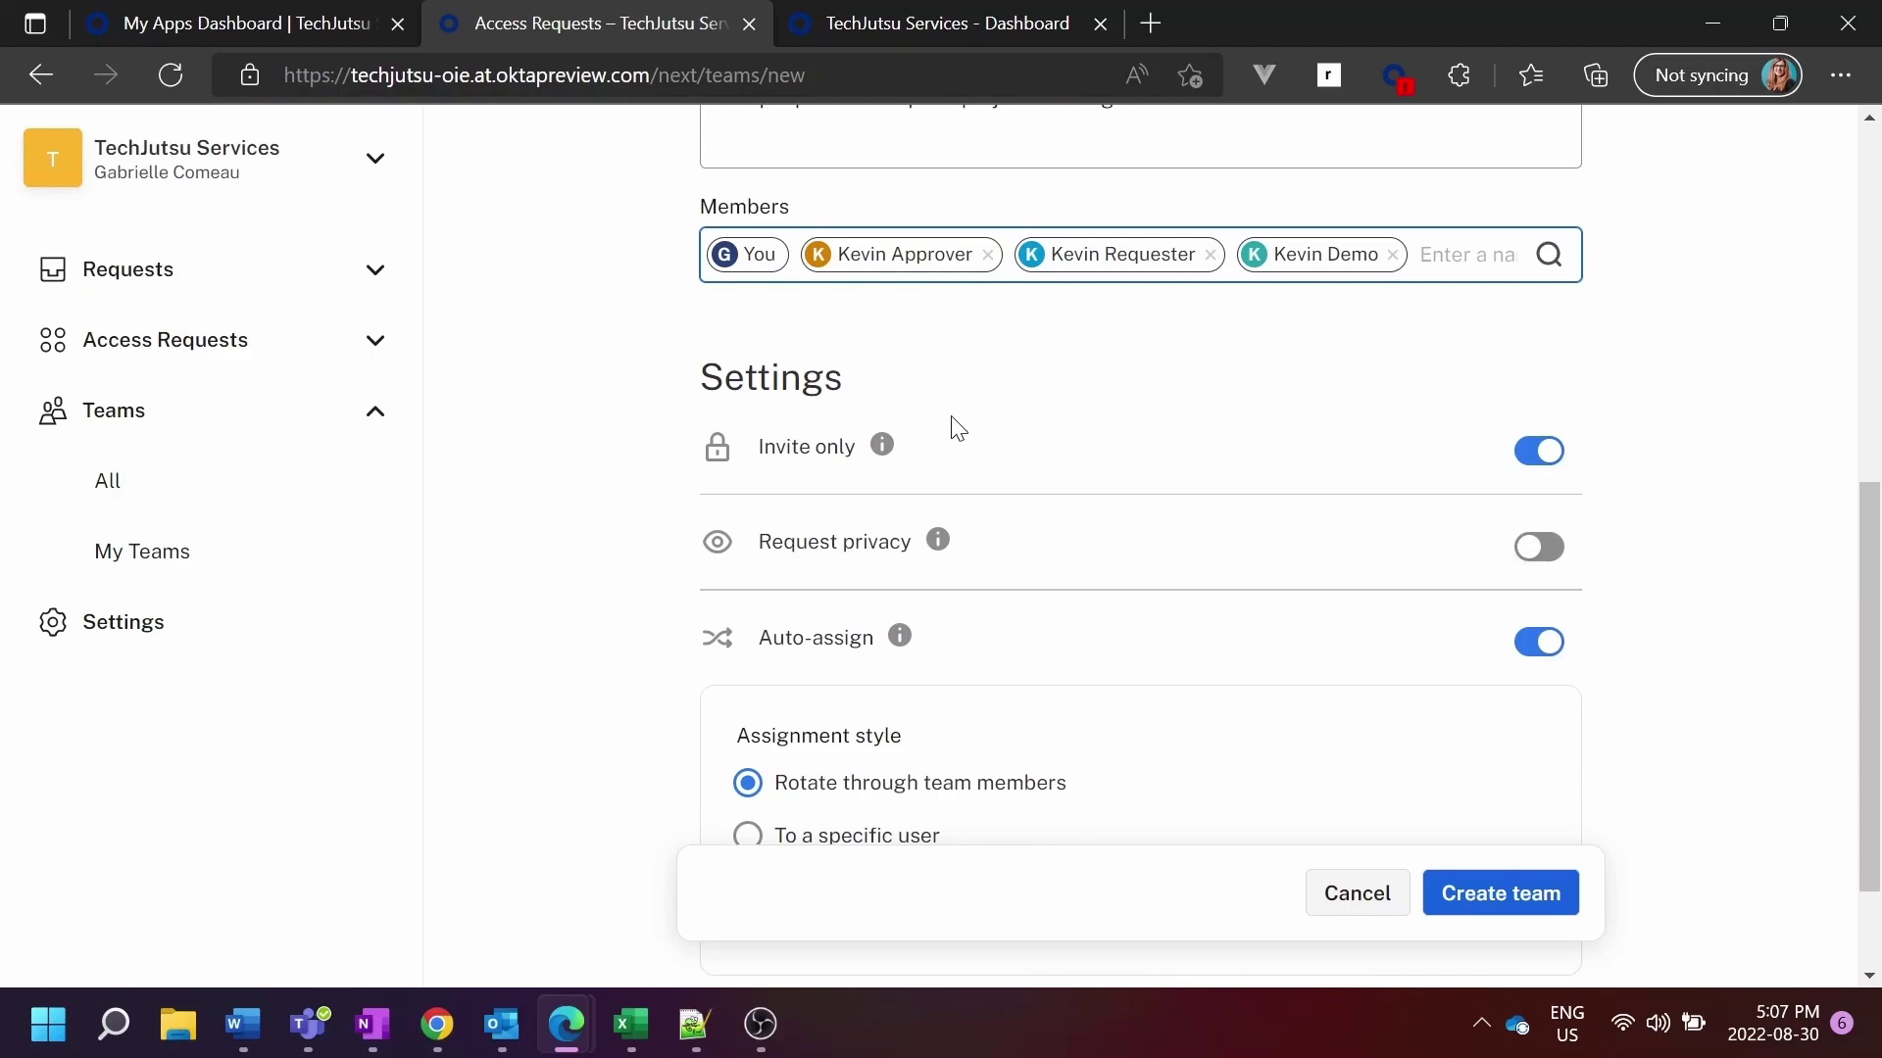
mouse_move(943, 551)
mouse_move(904, 646)
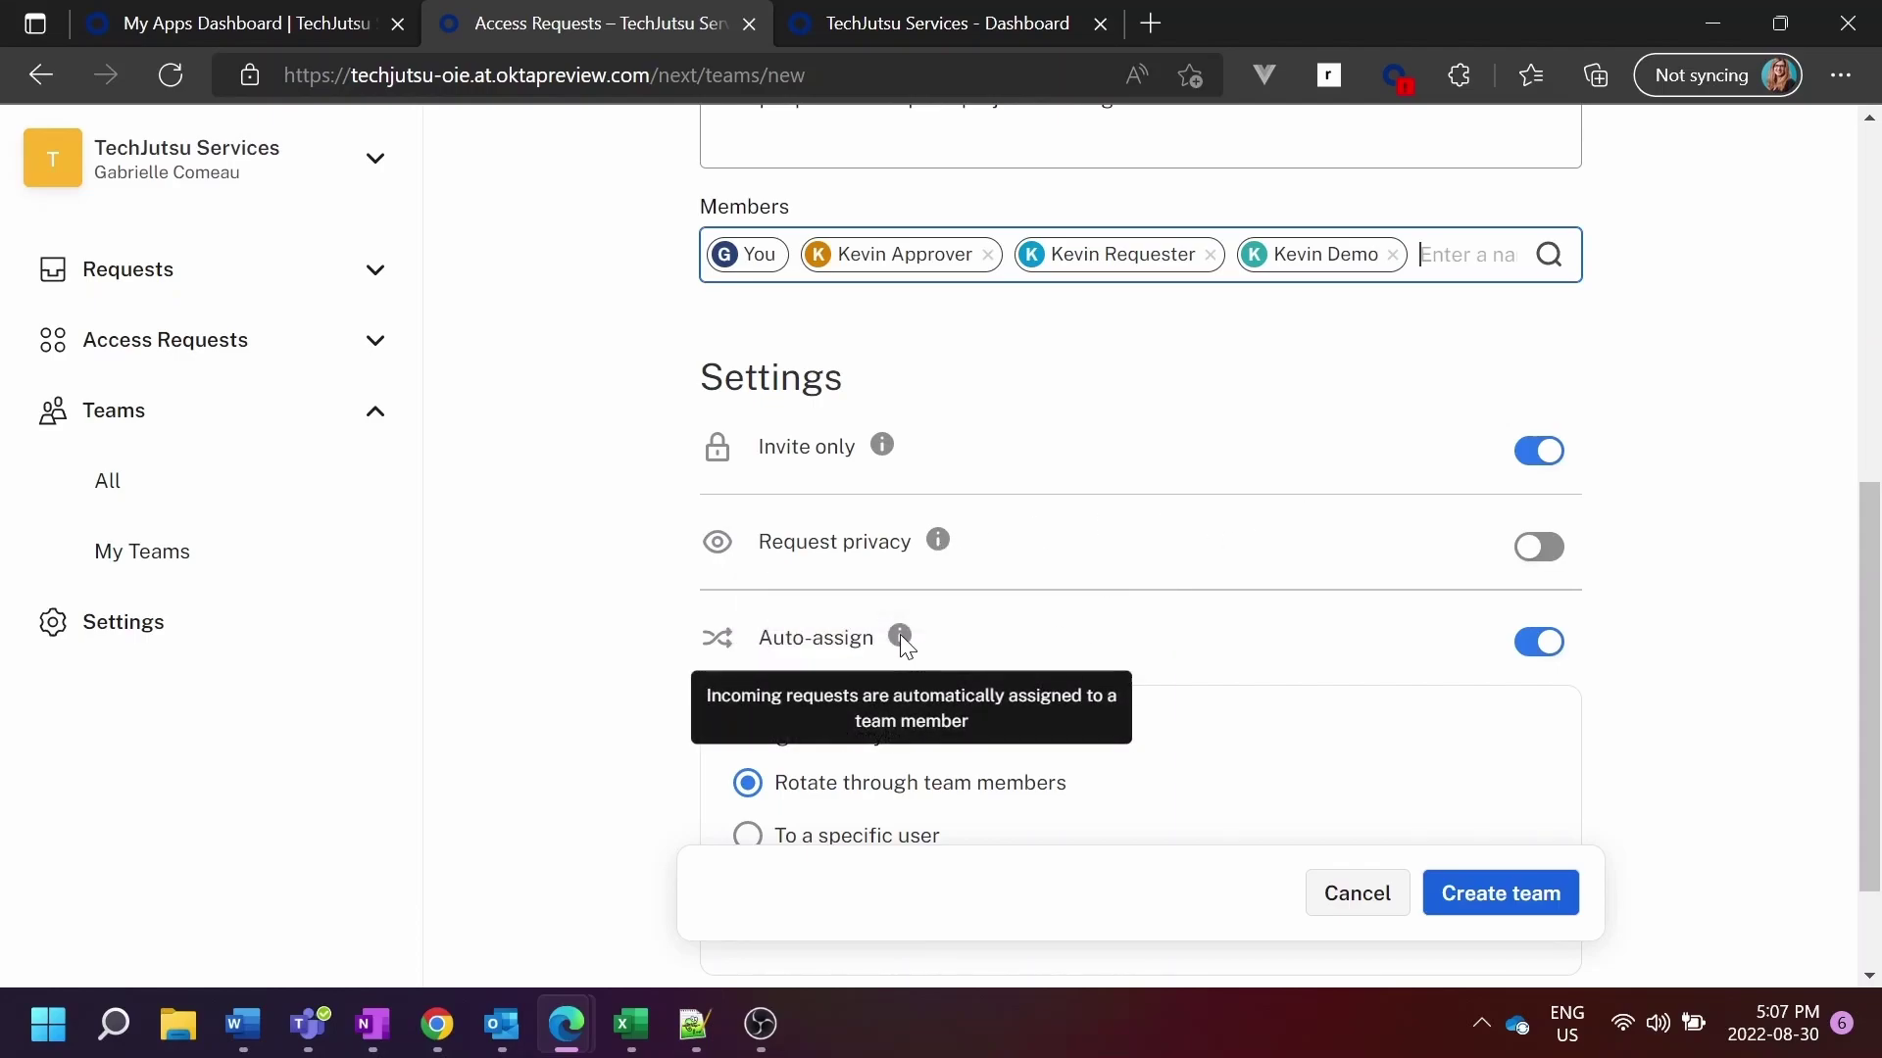
scroll(1122, 674, down, 2)
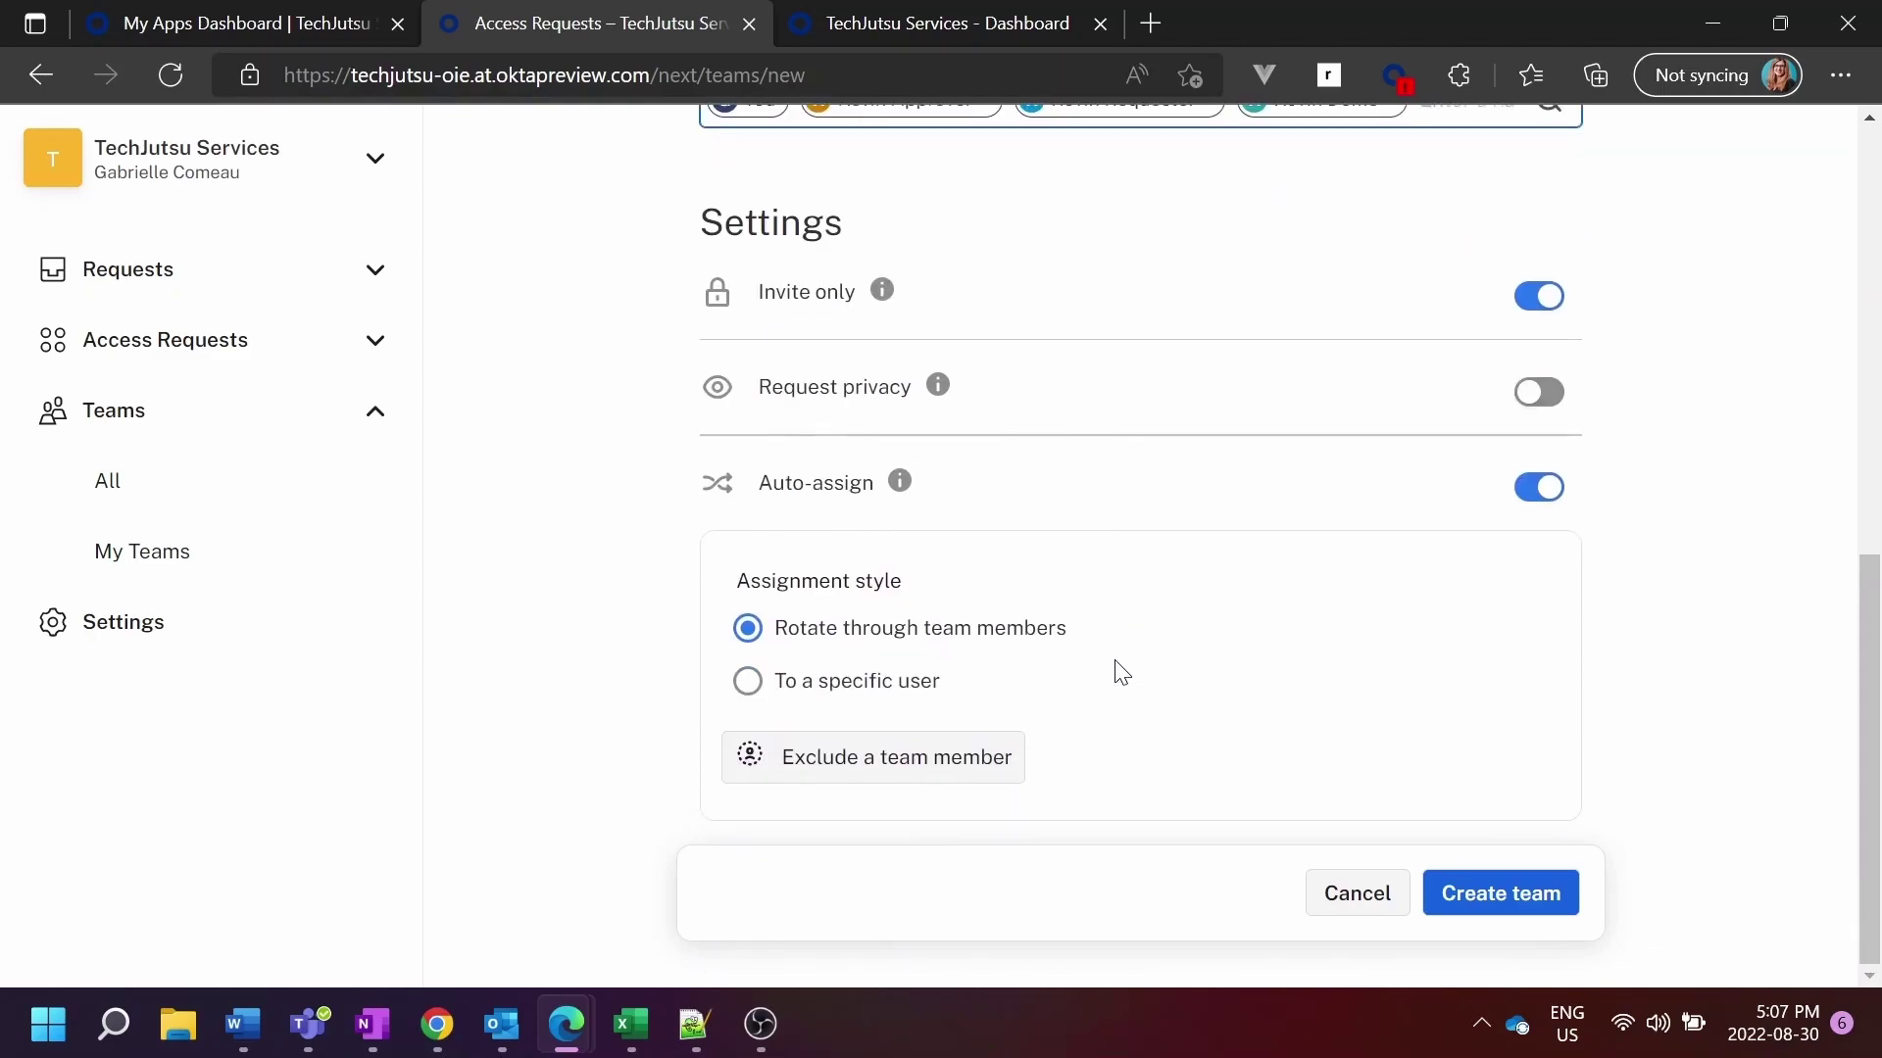
Step: Keep auto-assign on, exclude the requester user from assignments, and create the team
click(1536, 487)
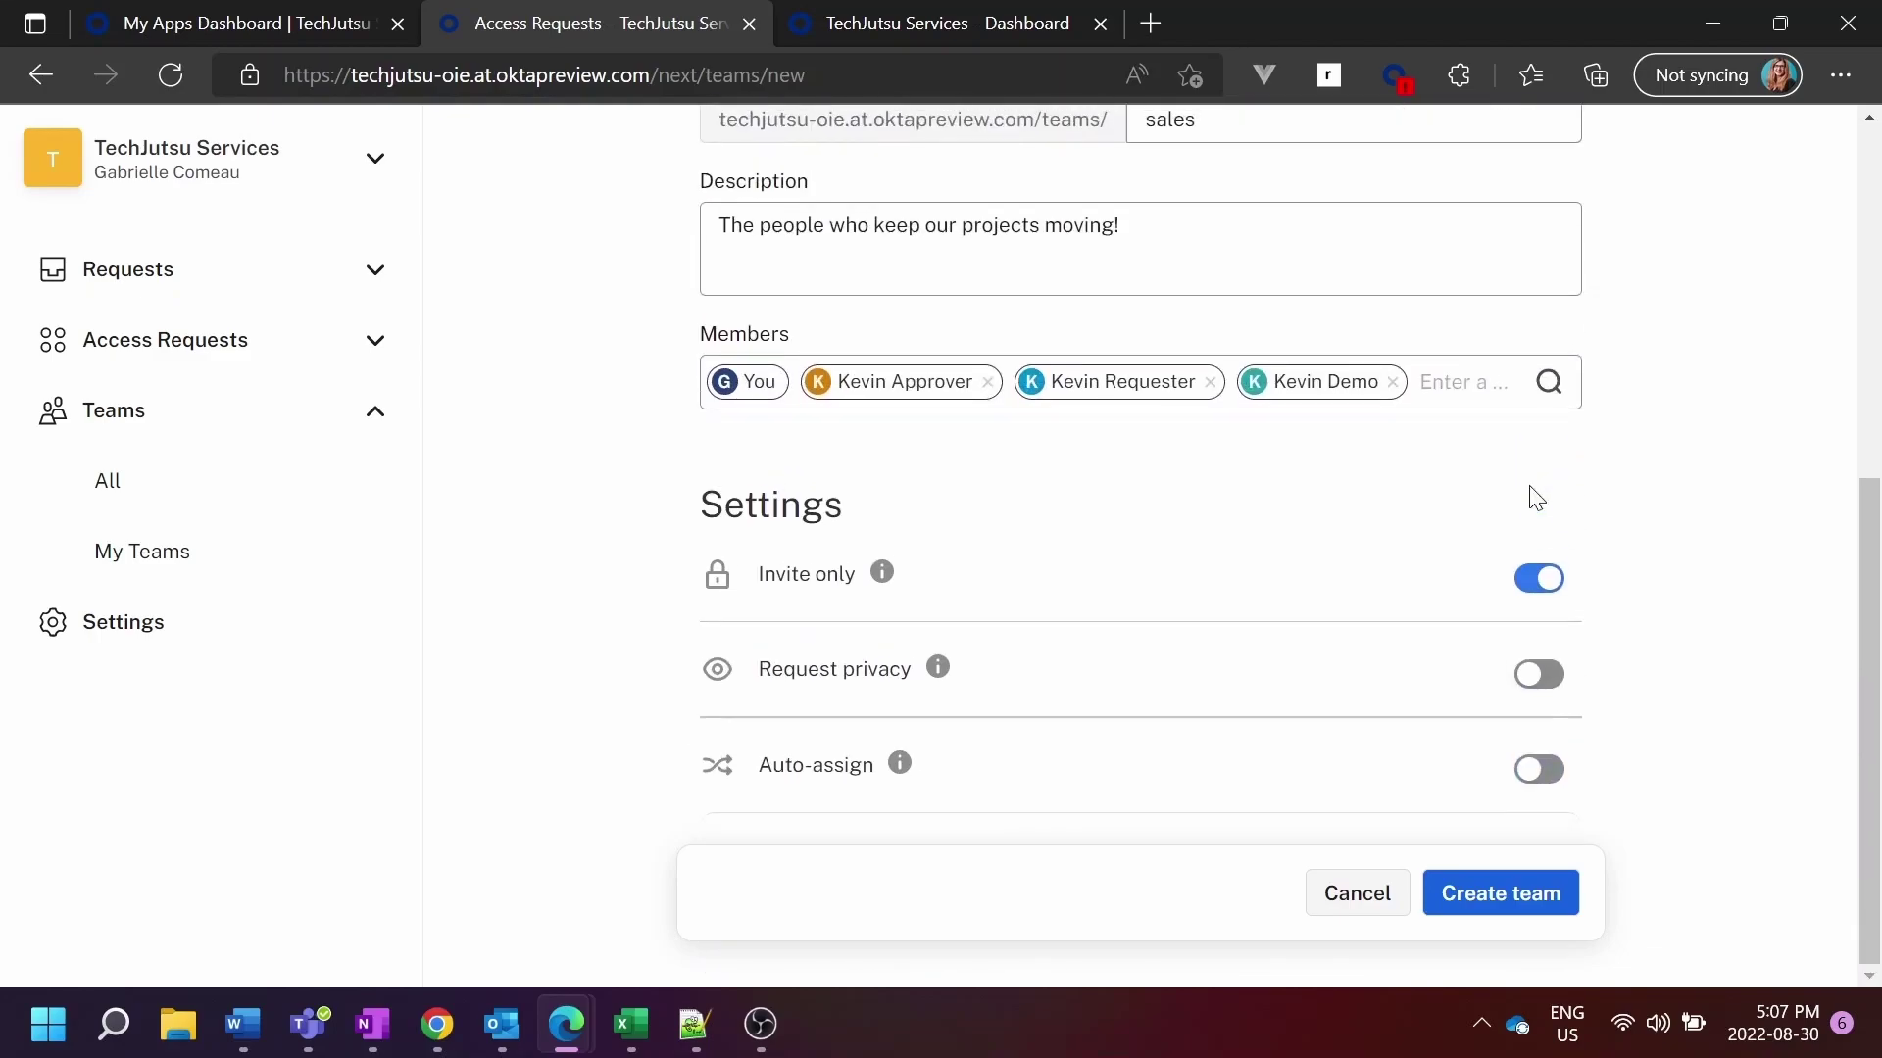
click(1537, 779)
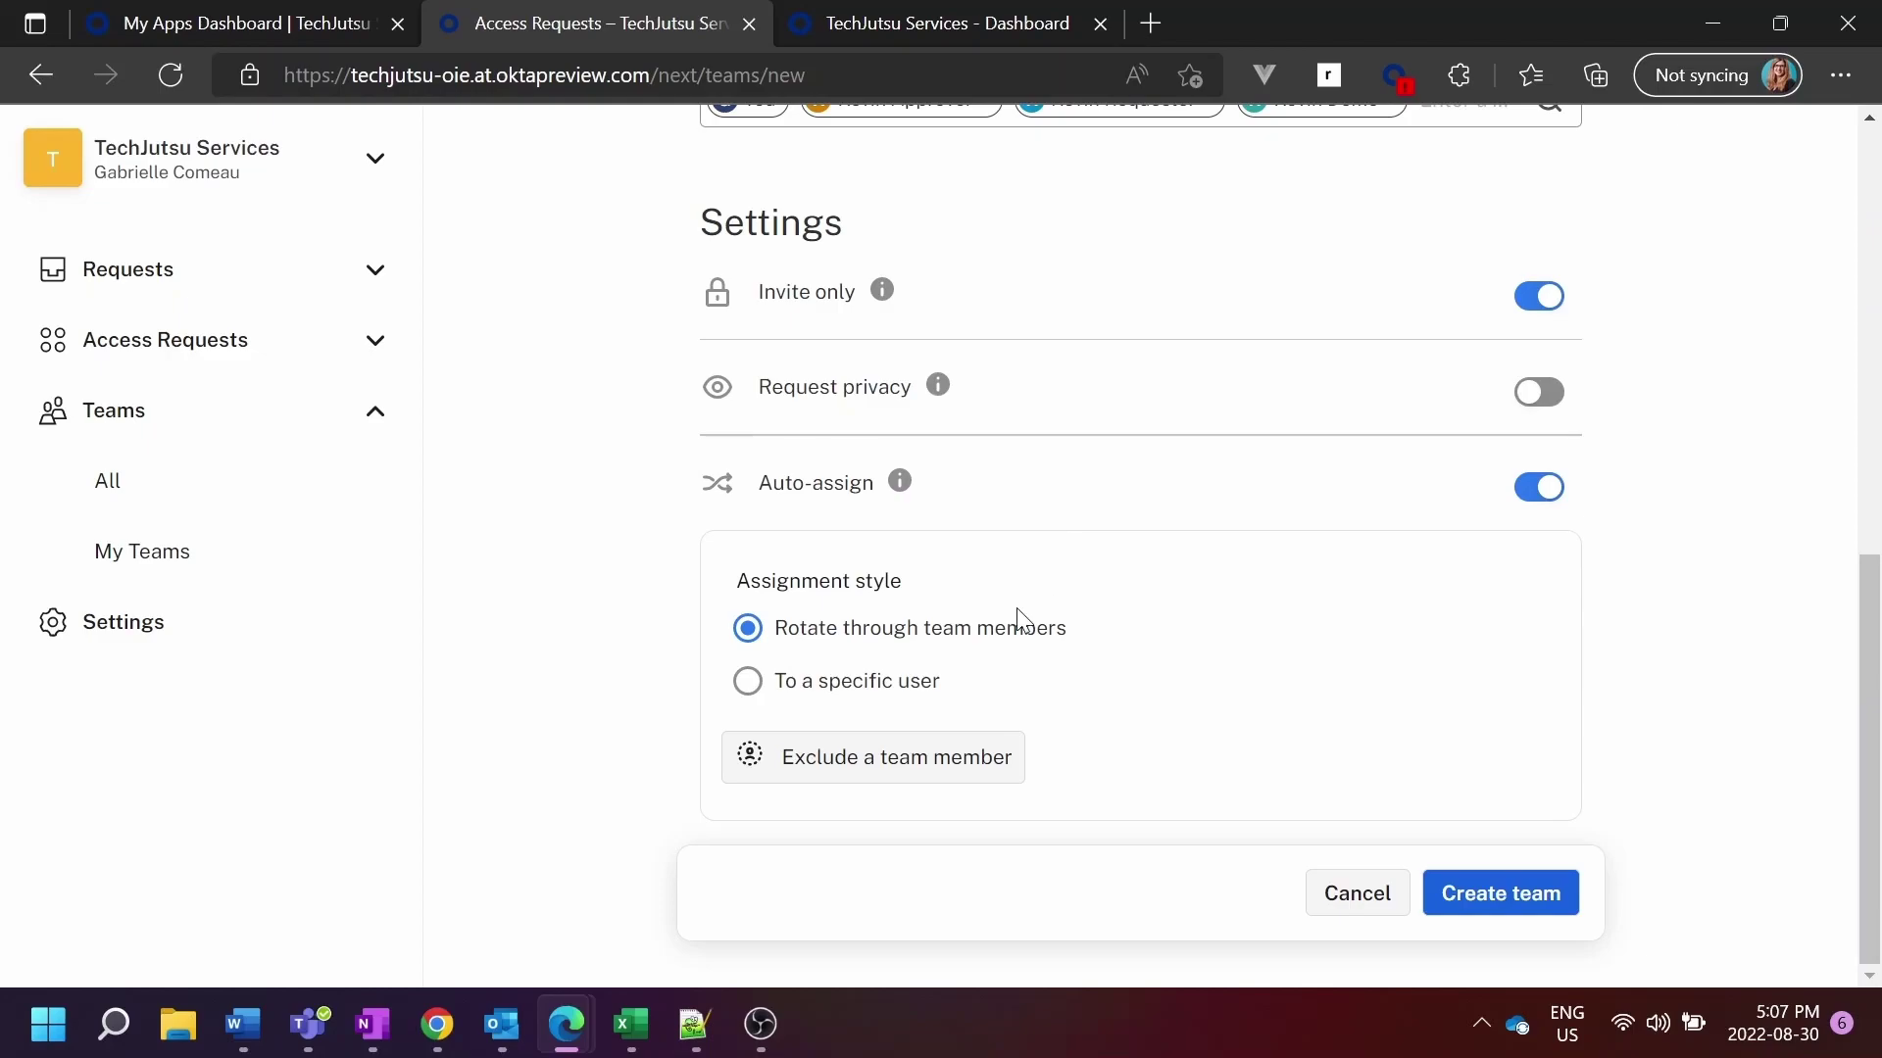
click(832, 774)
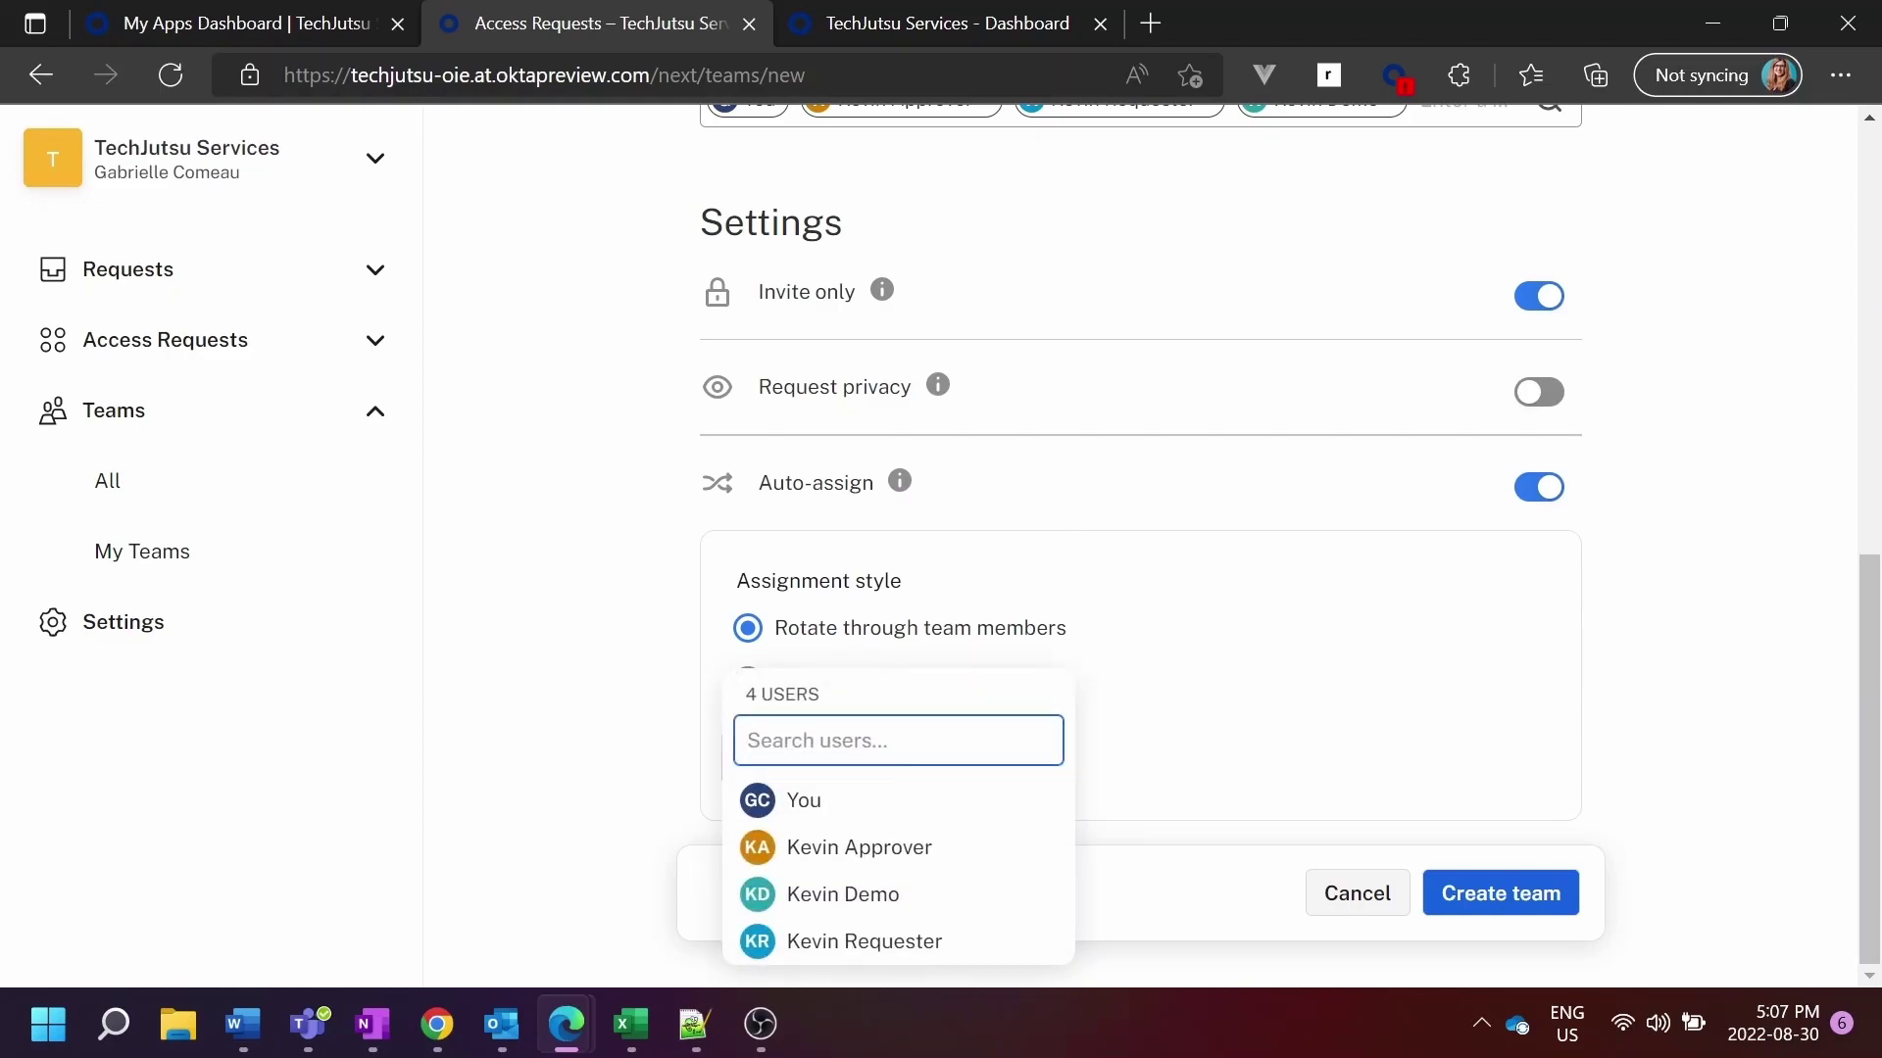
click(813, 948)
scroll(1161, 734, down, 1)
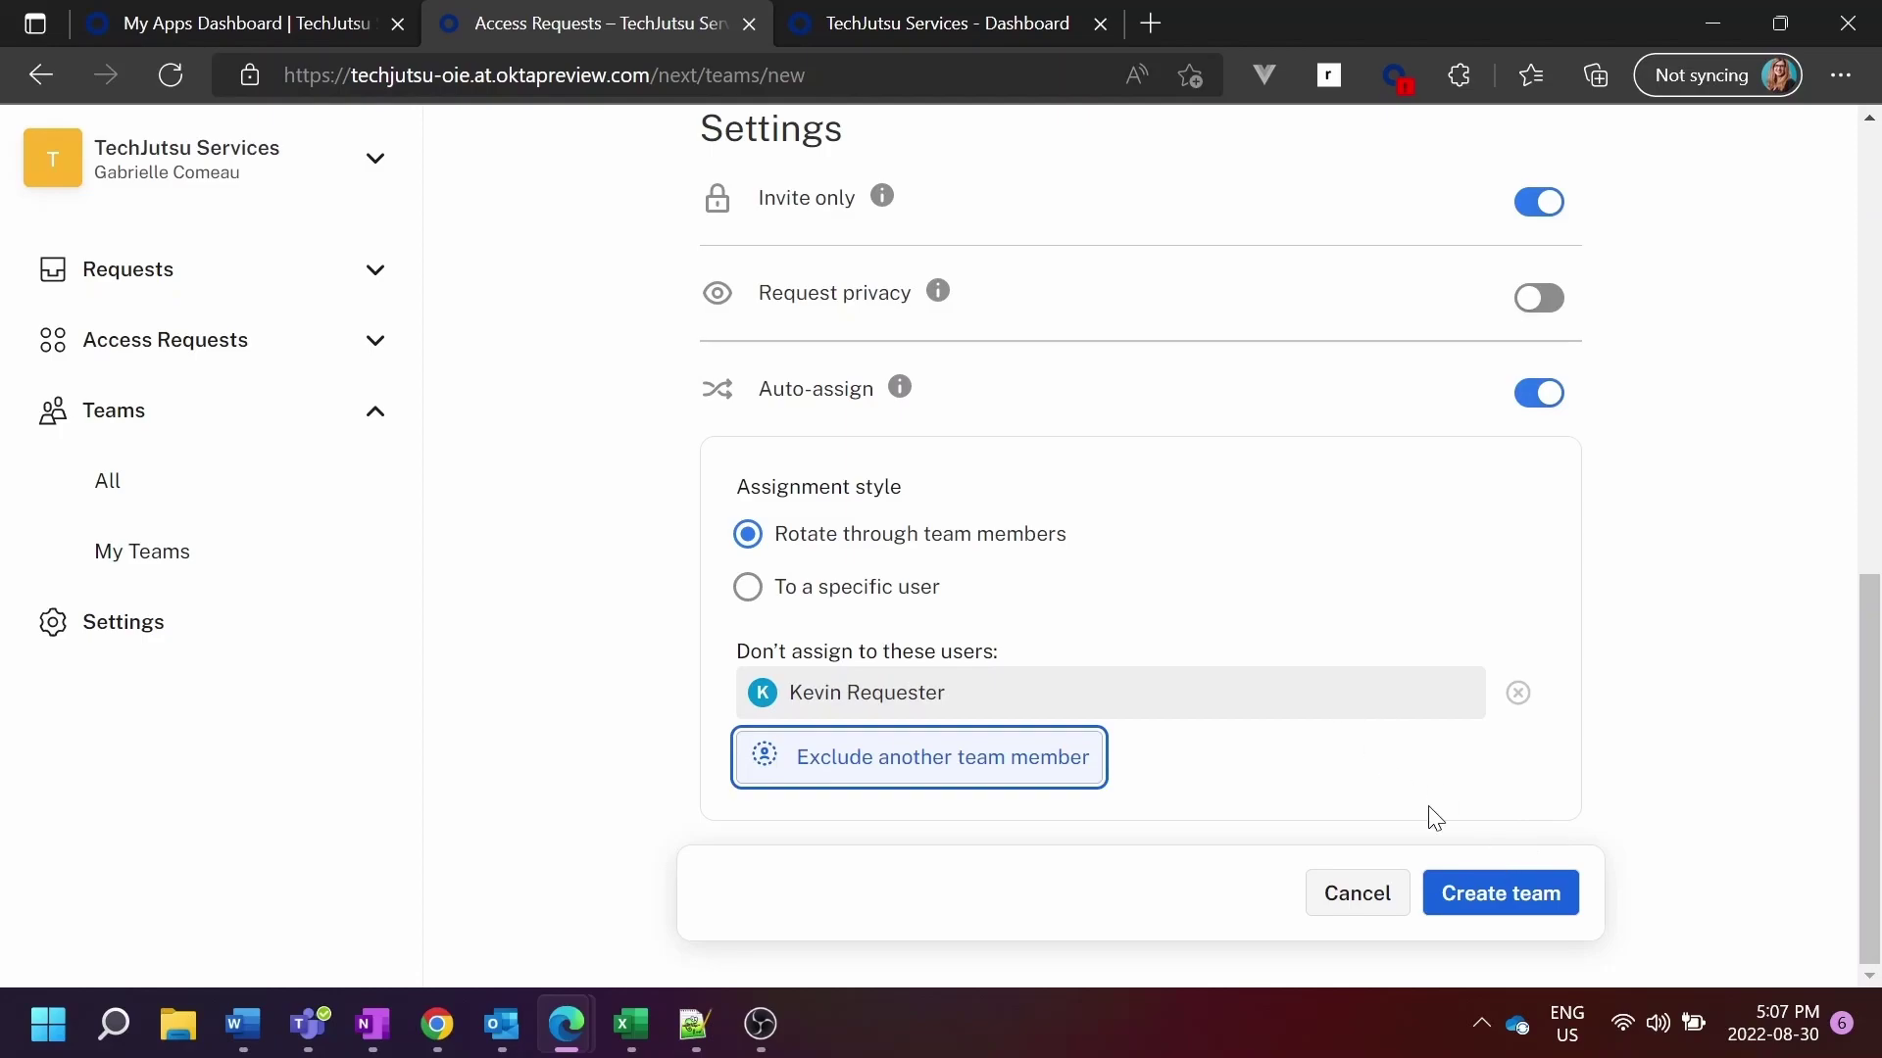
click(1478, 886)
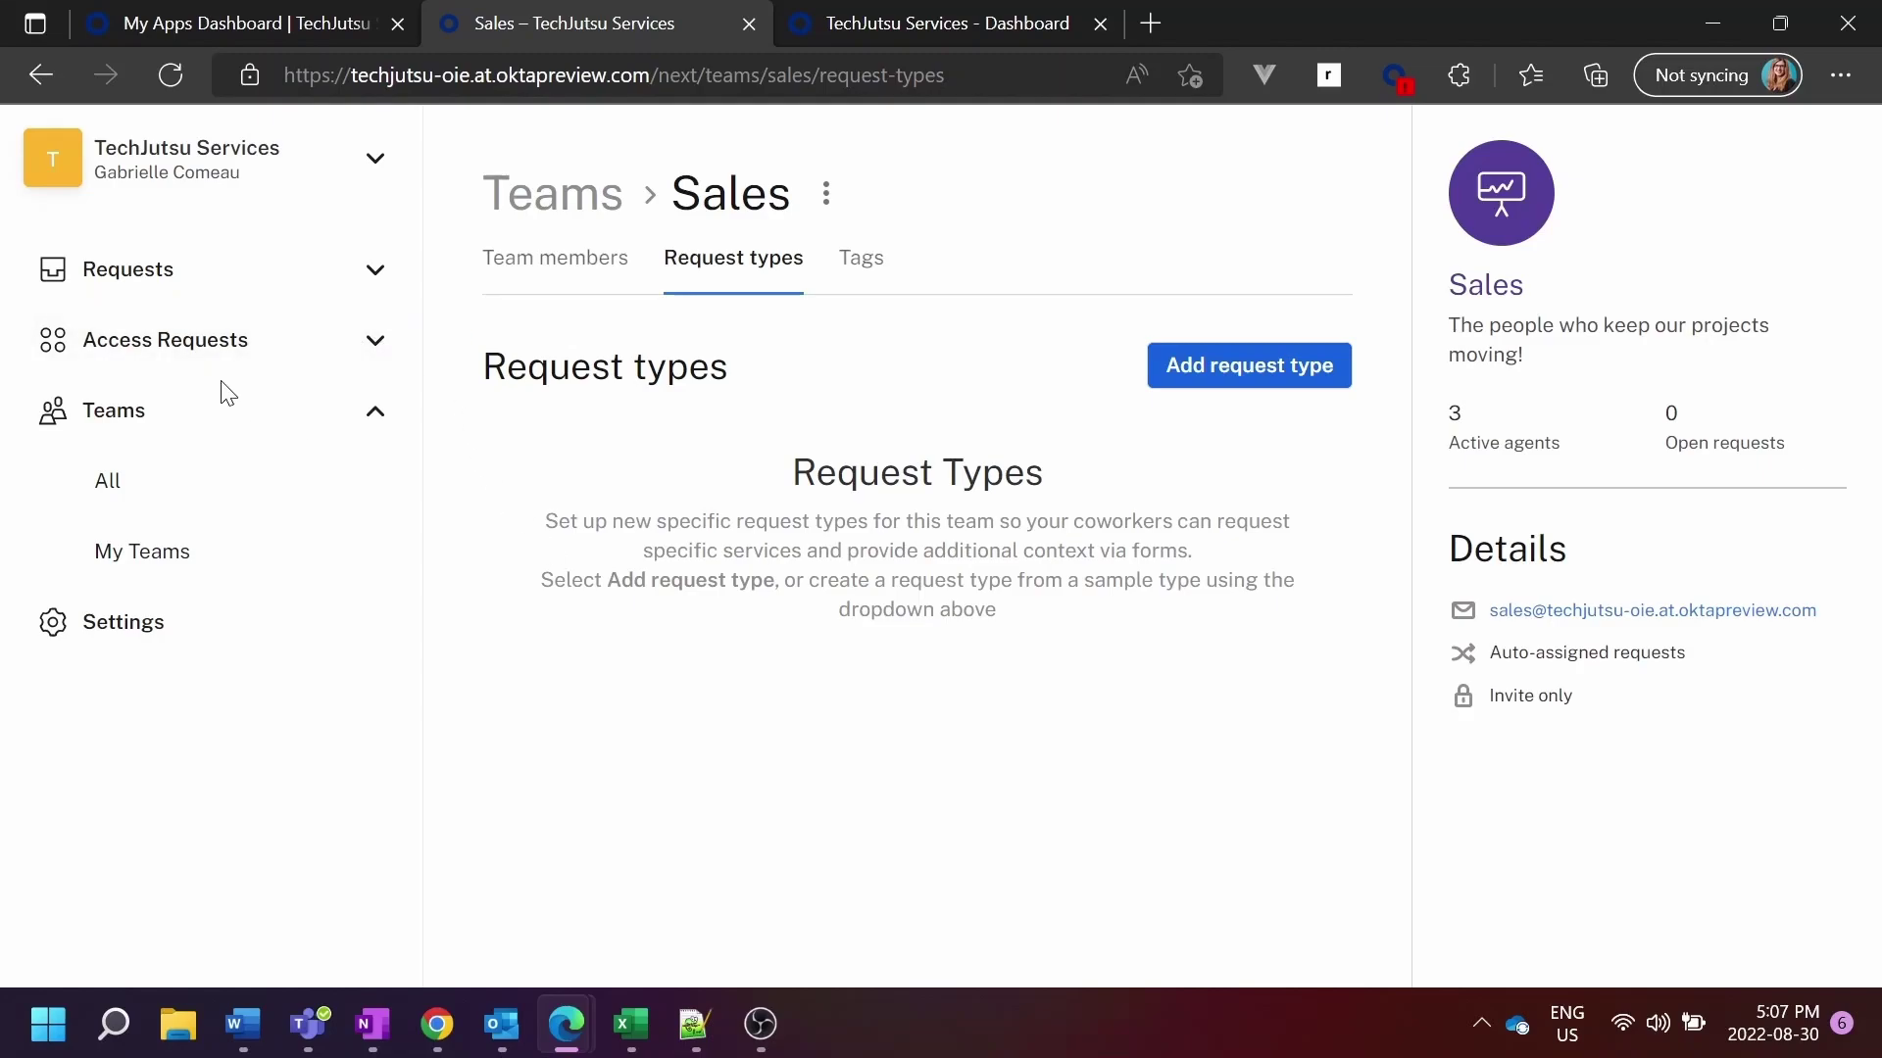
Step: Show all request types, listing Developer Access and Salesforce Access Request
click(235, 338)
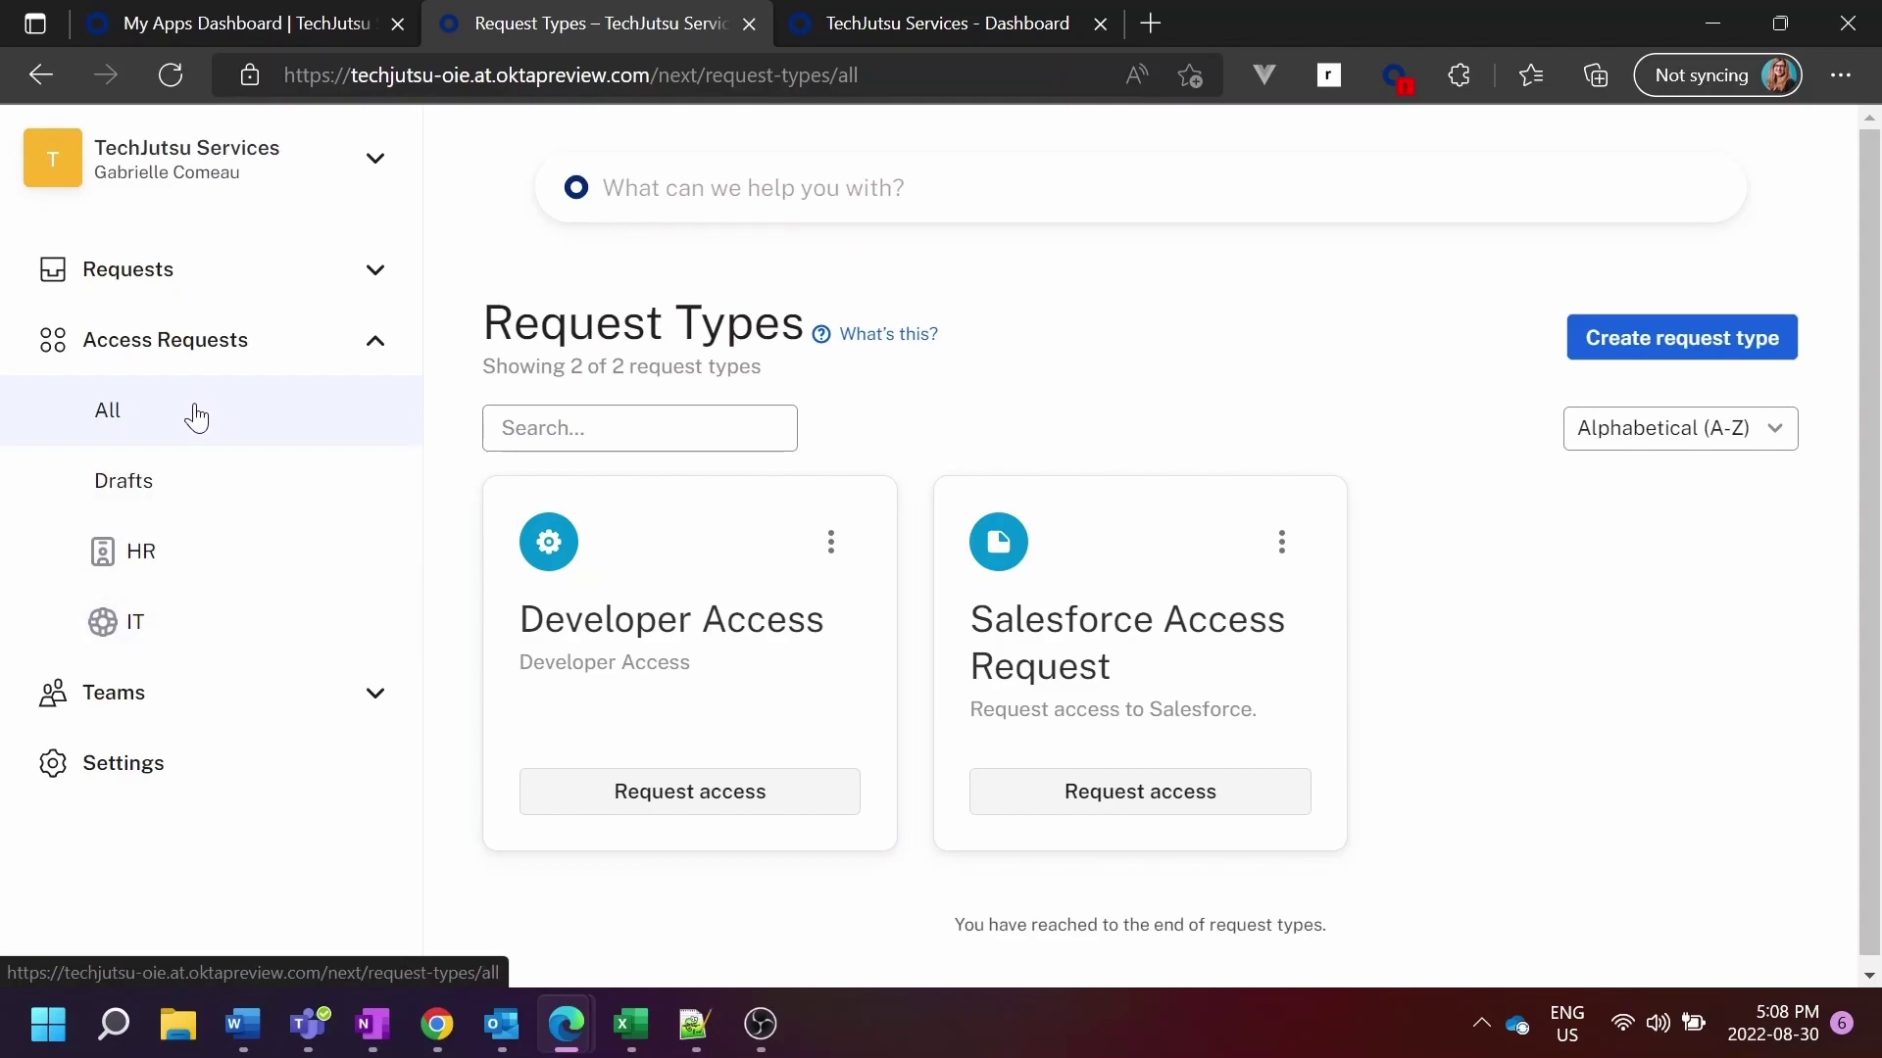
scroll(928, 651, down, 1)
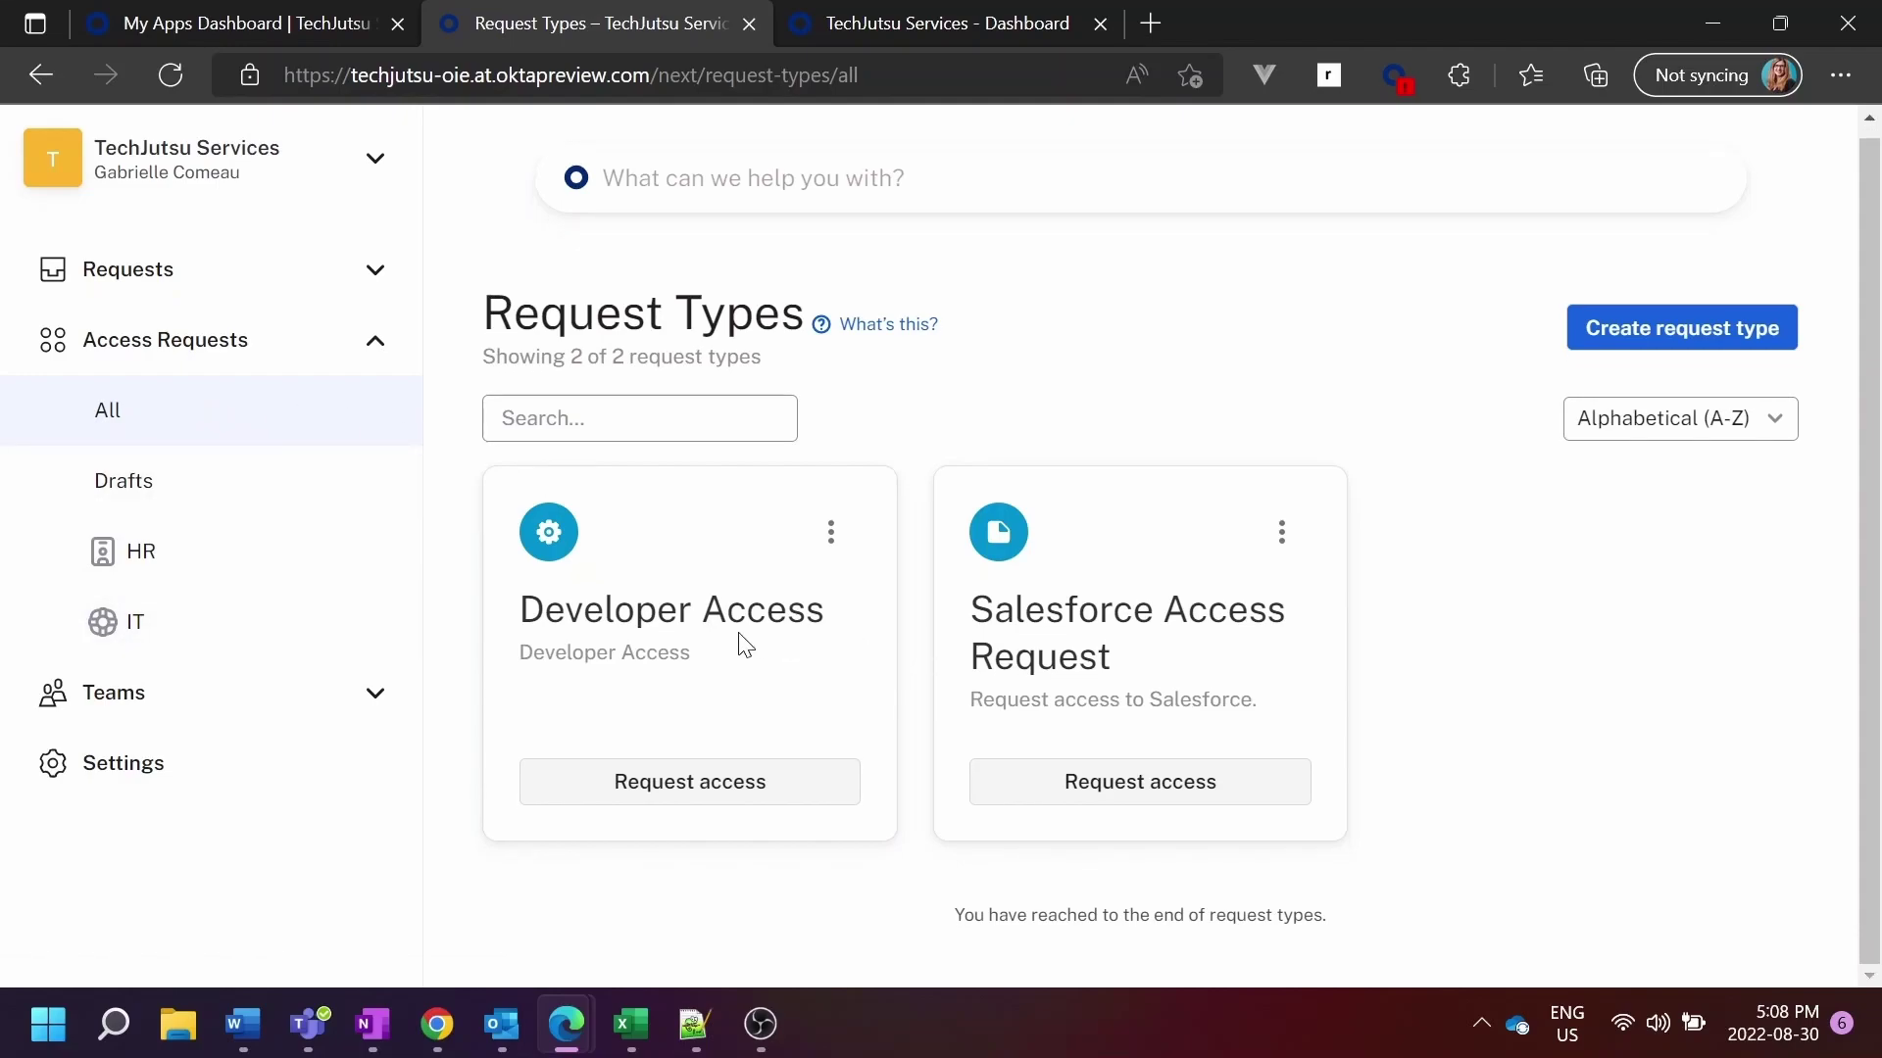
Step: File a Salesforce Access Request with the reason 'I need to view sales figures'
click(1093, 802)
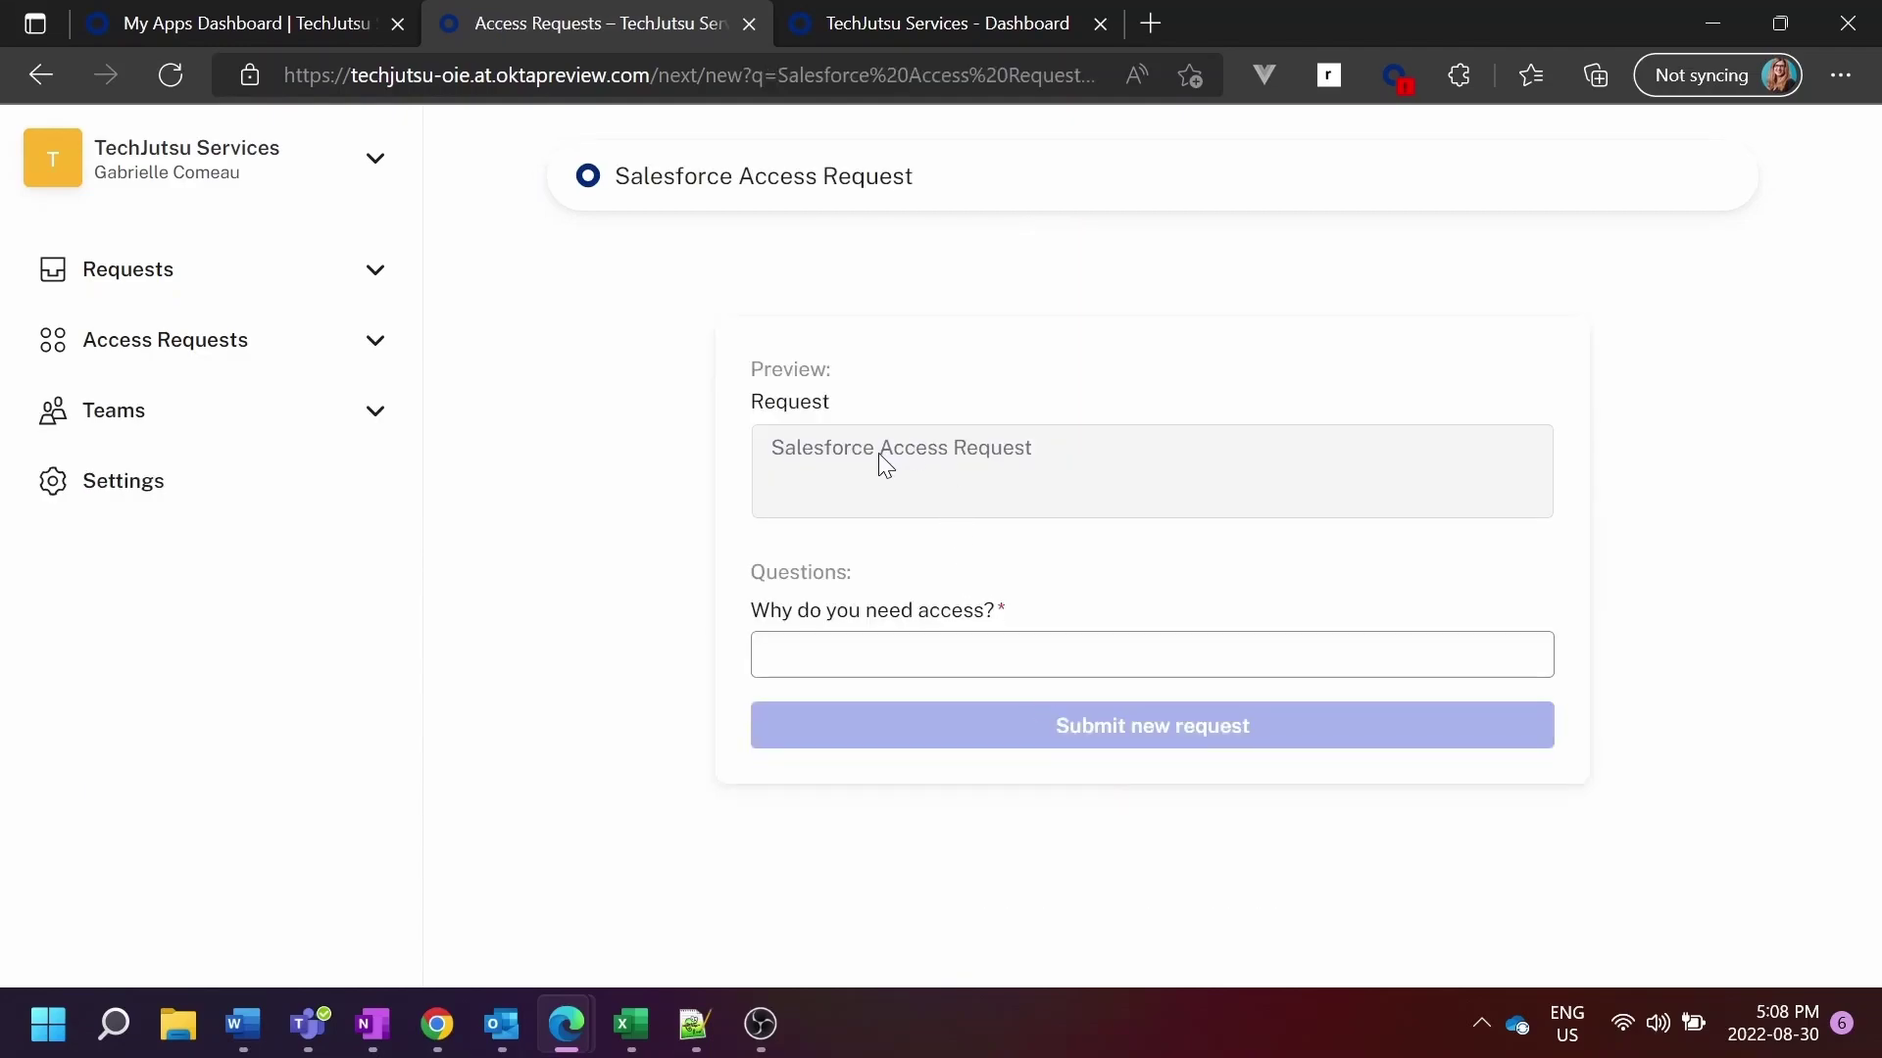
click(813, 655)
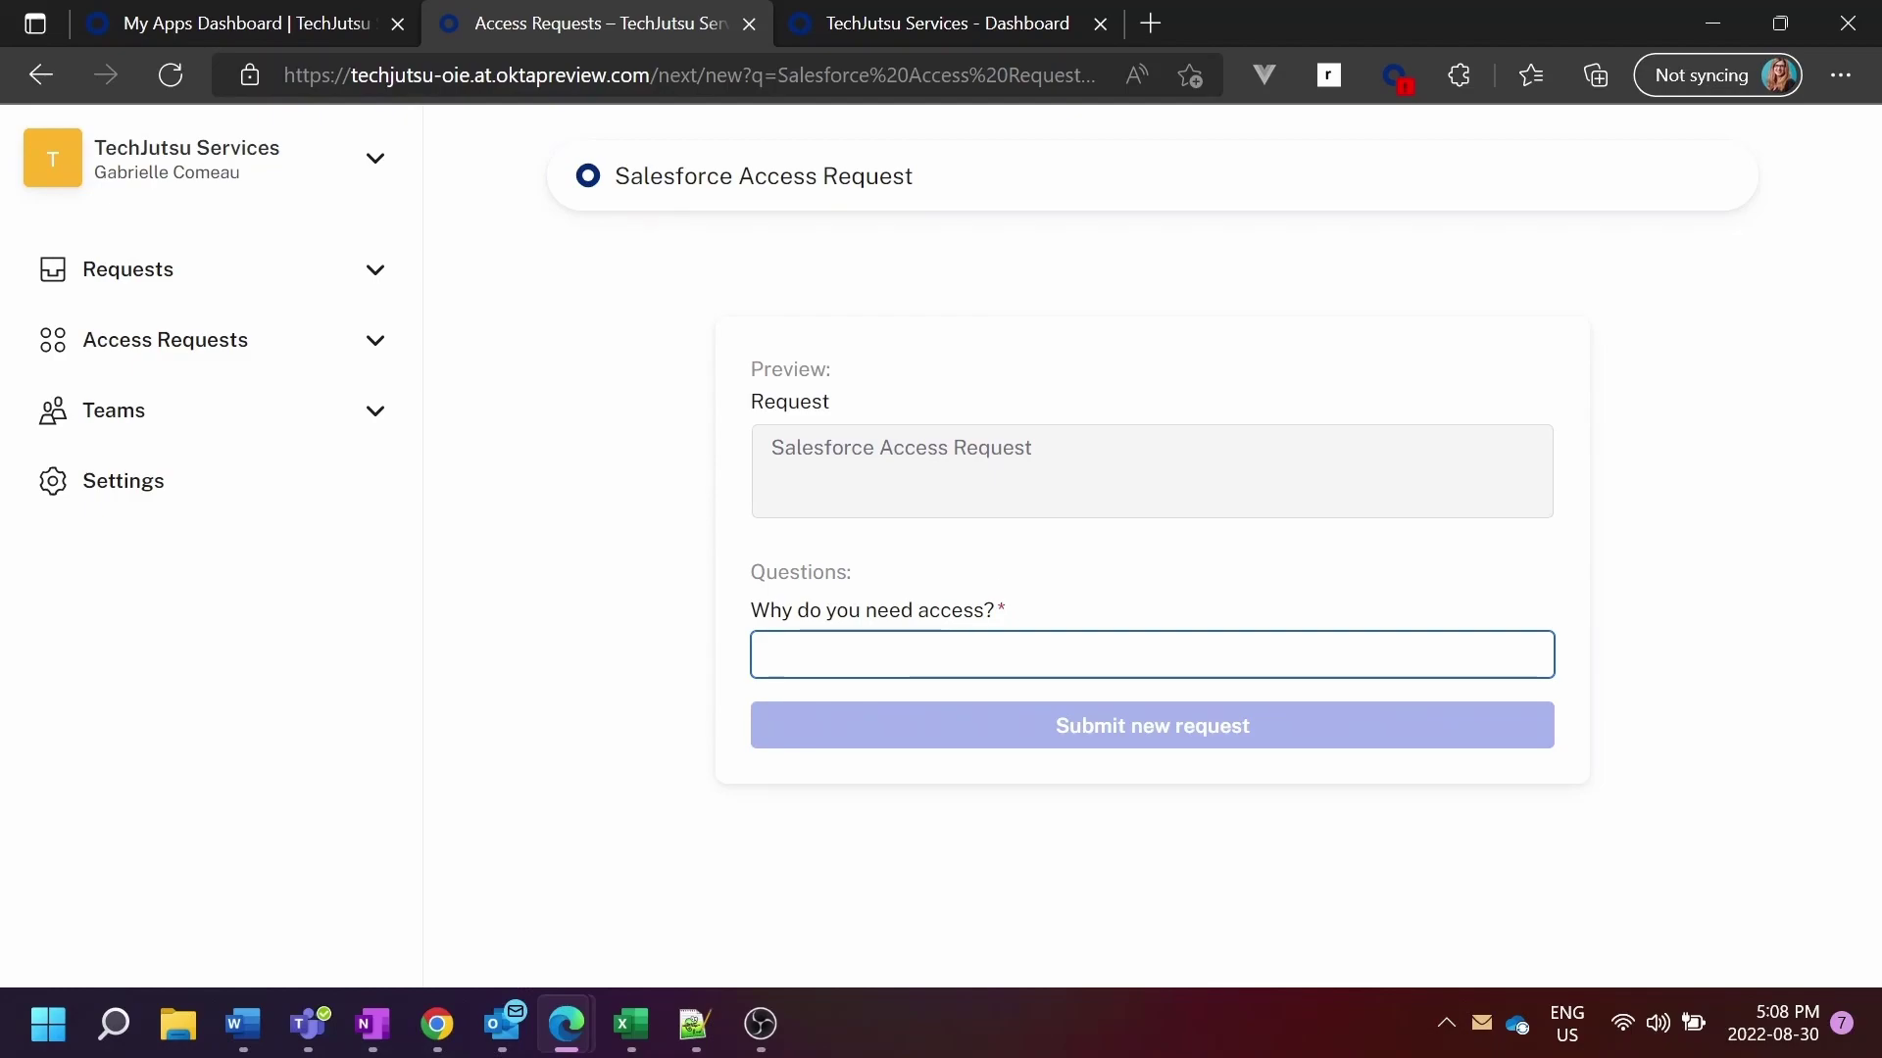
text(I need to view s)
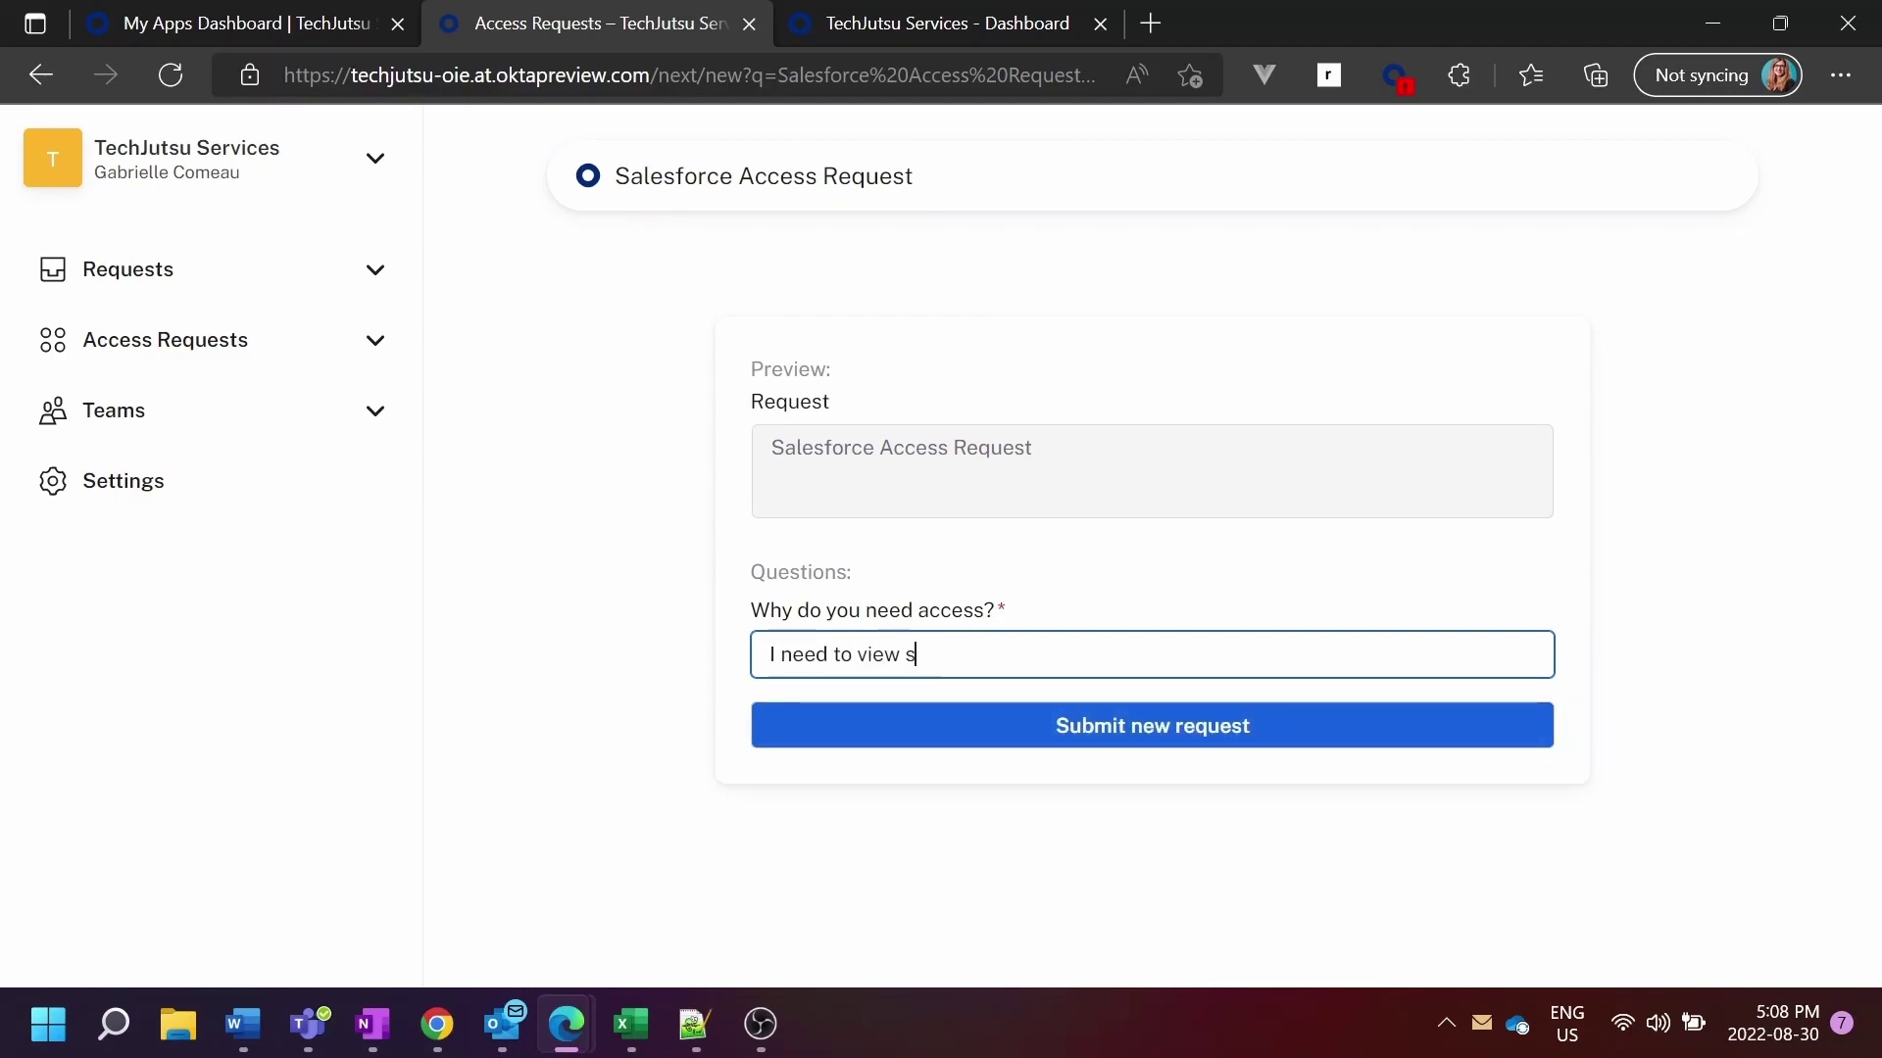
text(ales figures)
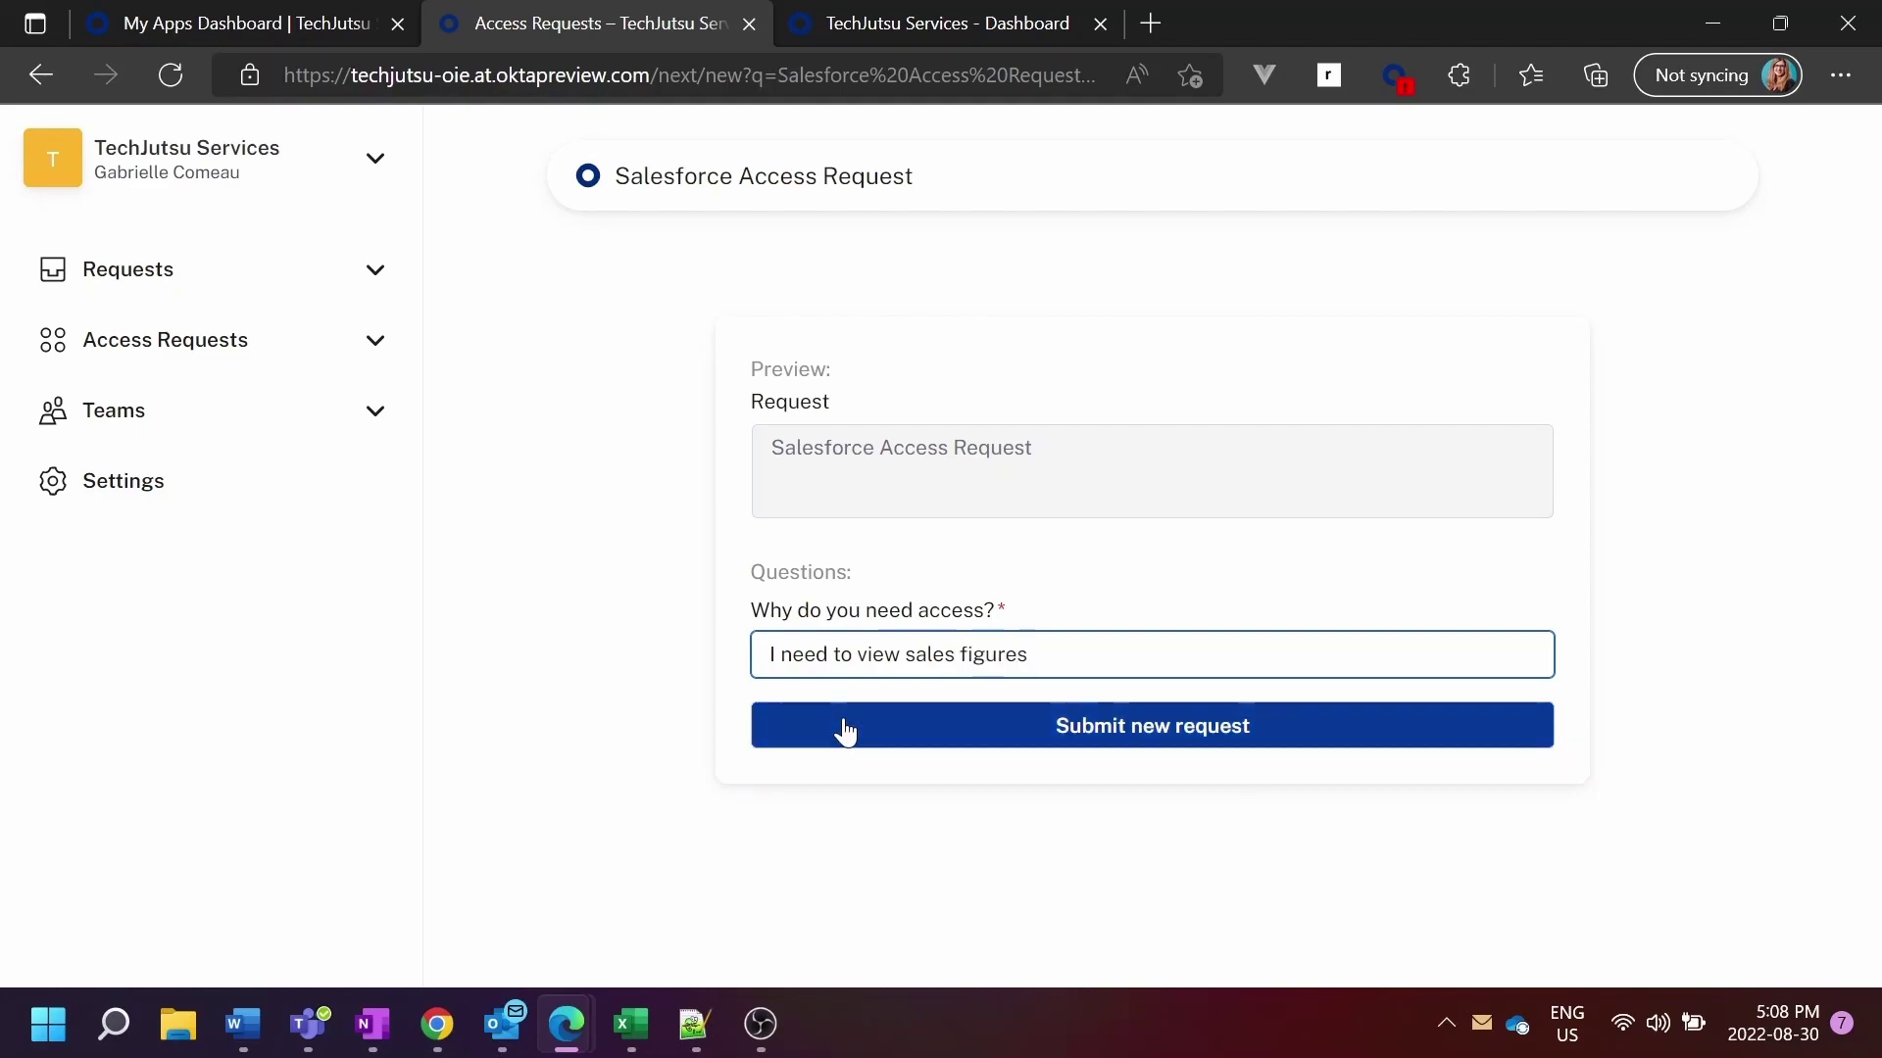
click(845, 730)
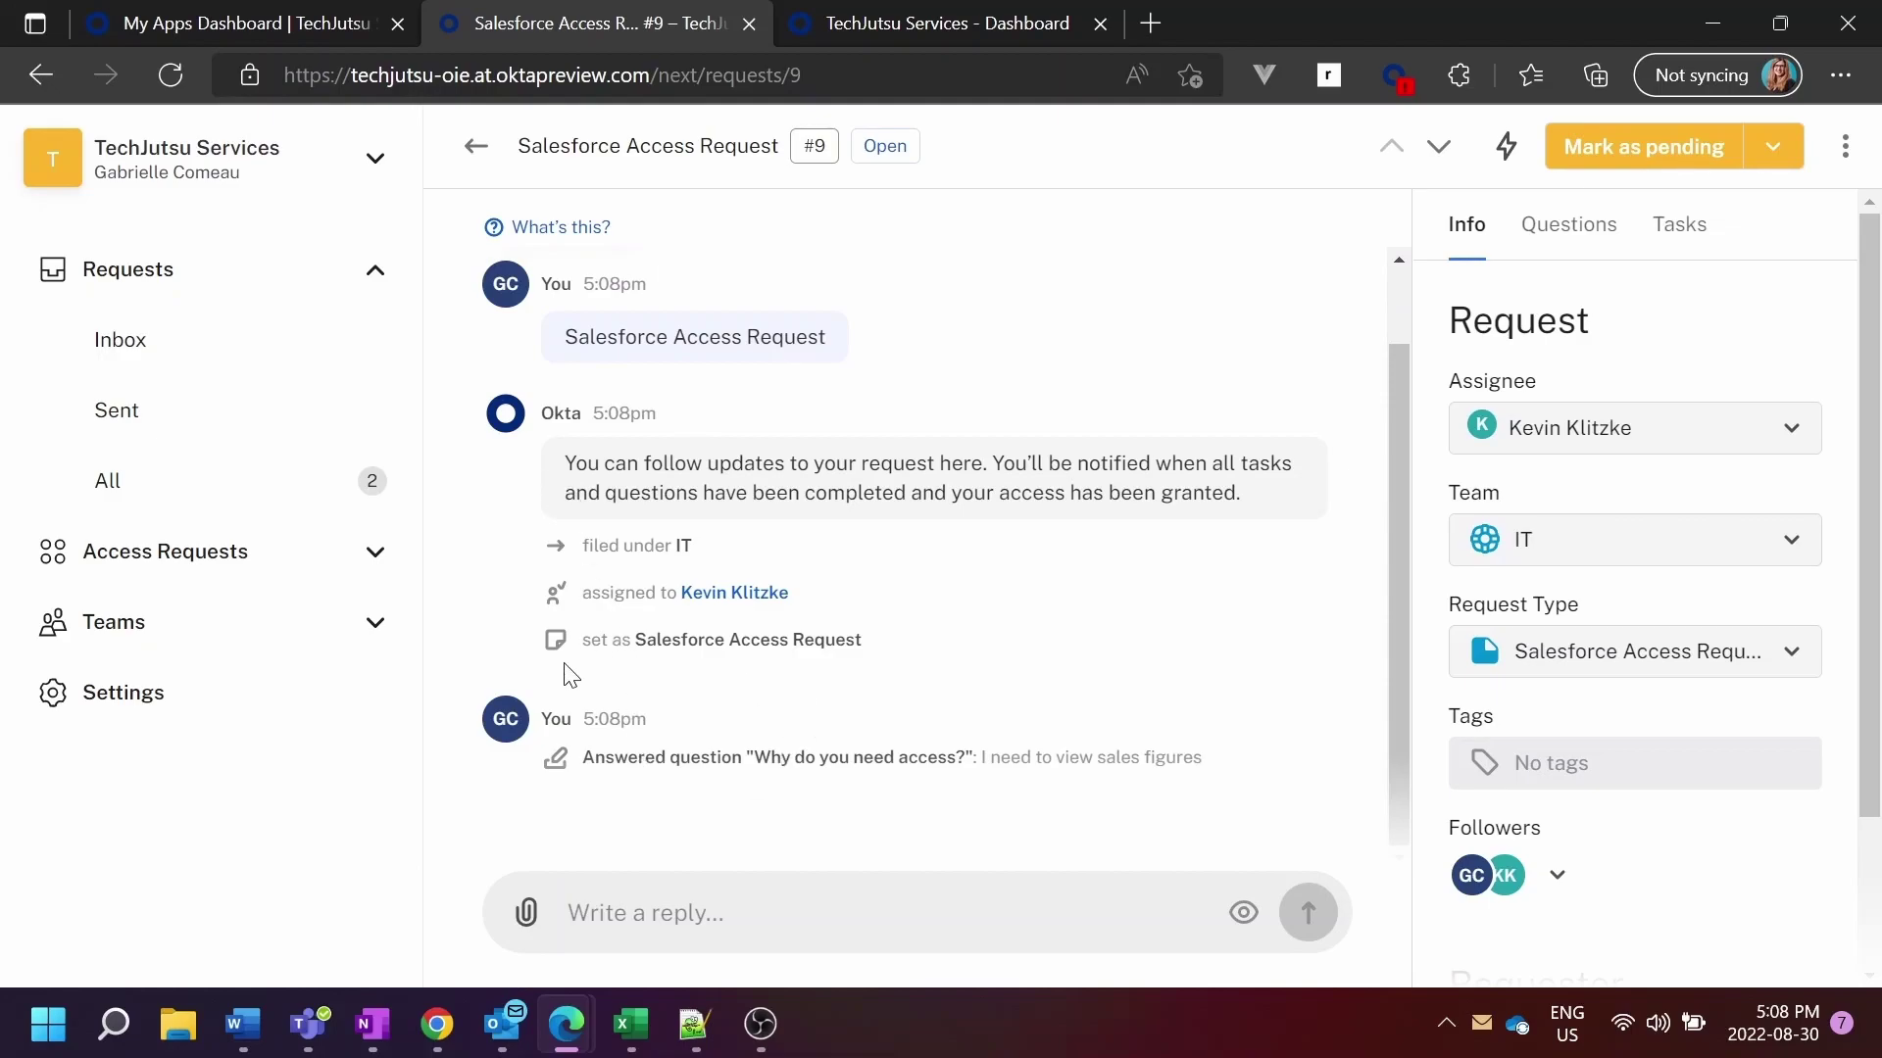
Step: Check the Sent requests list, then switch to the TechJutsu Services admin dashboard
click(187, 430)
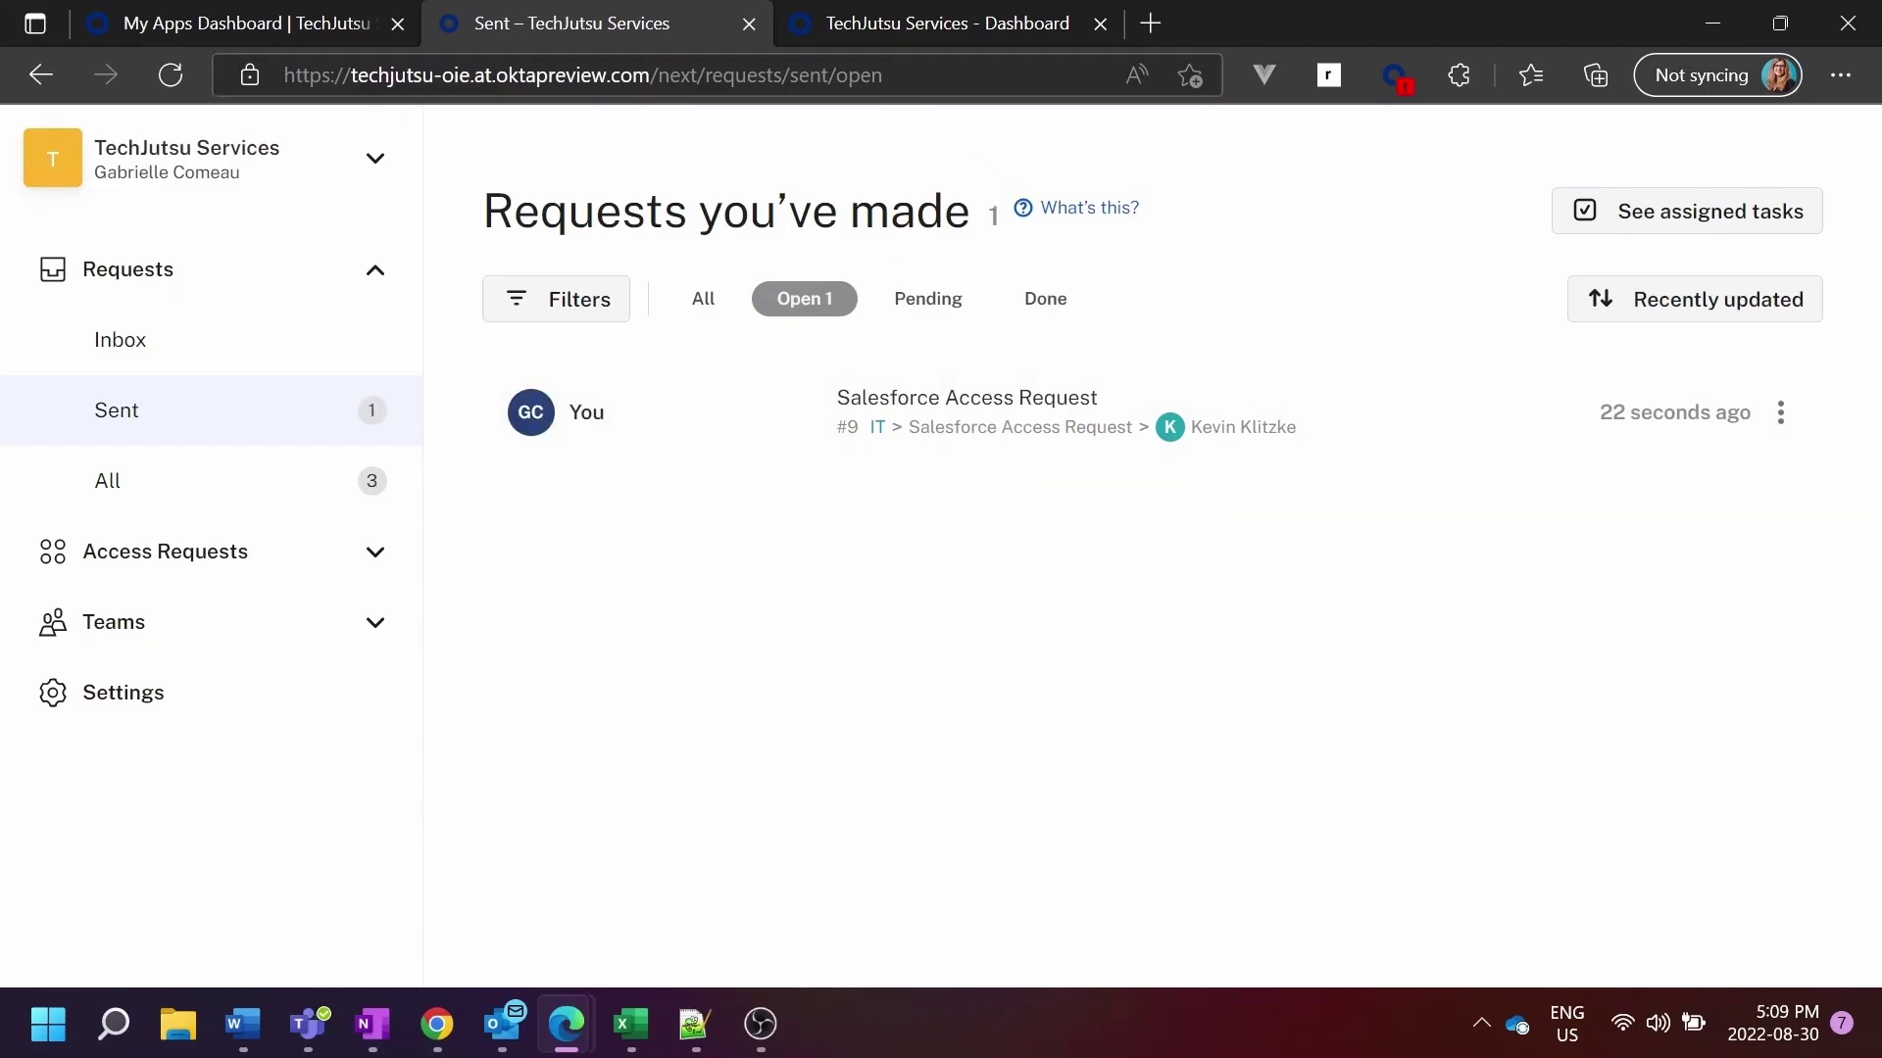
click(939, 21)
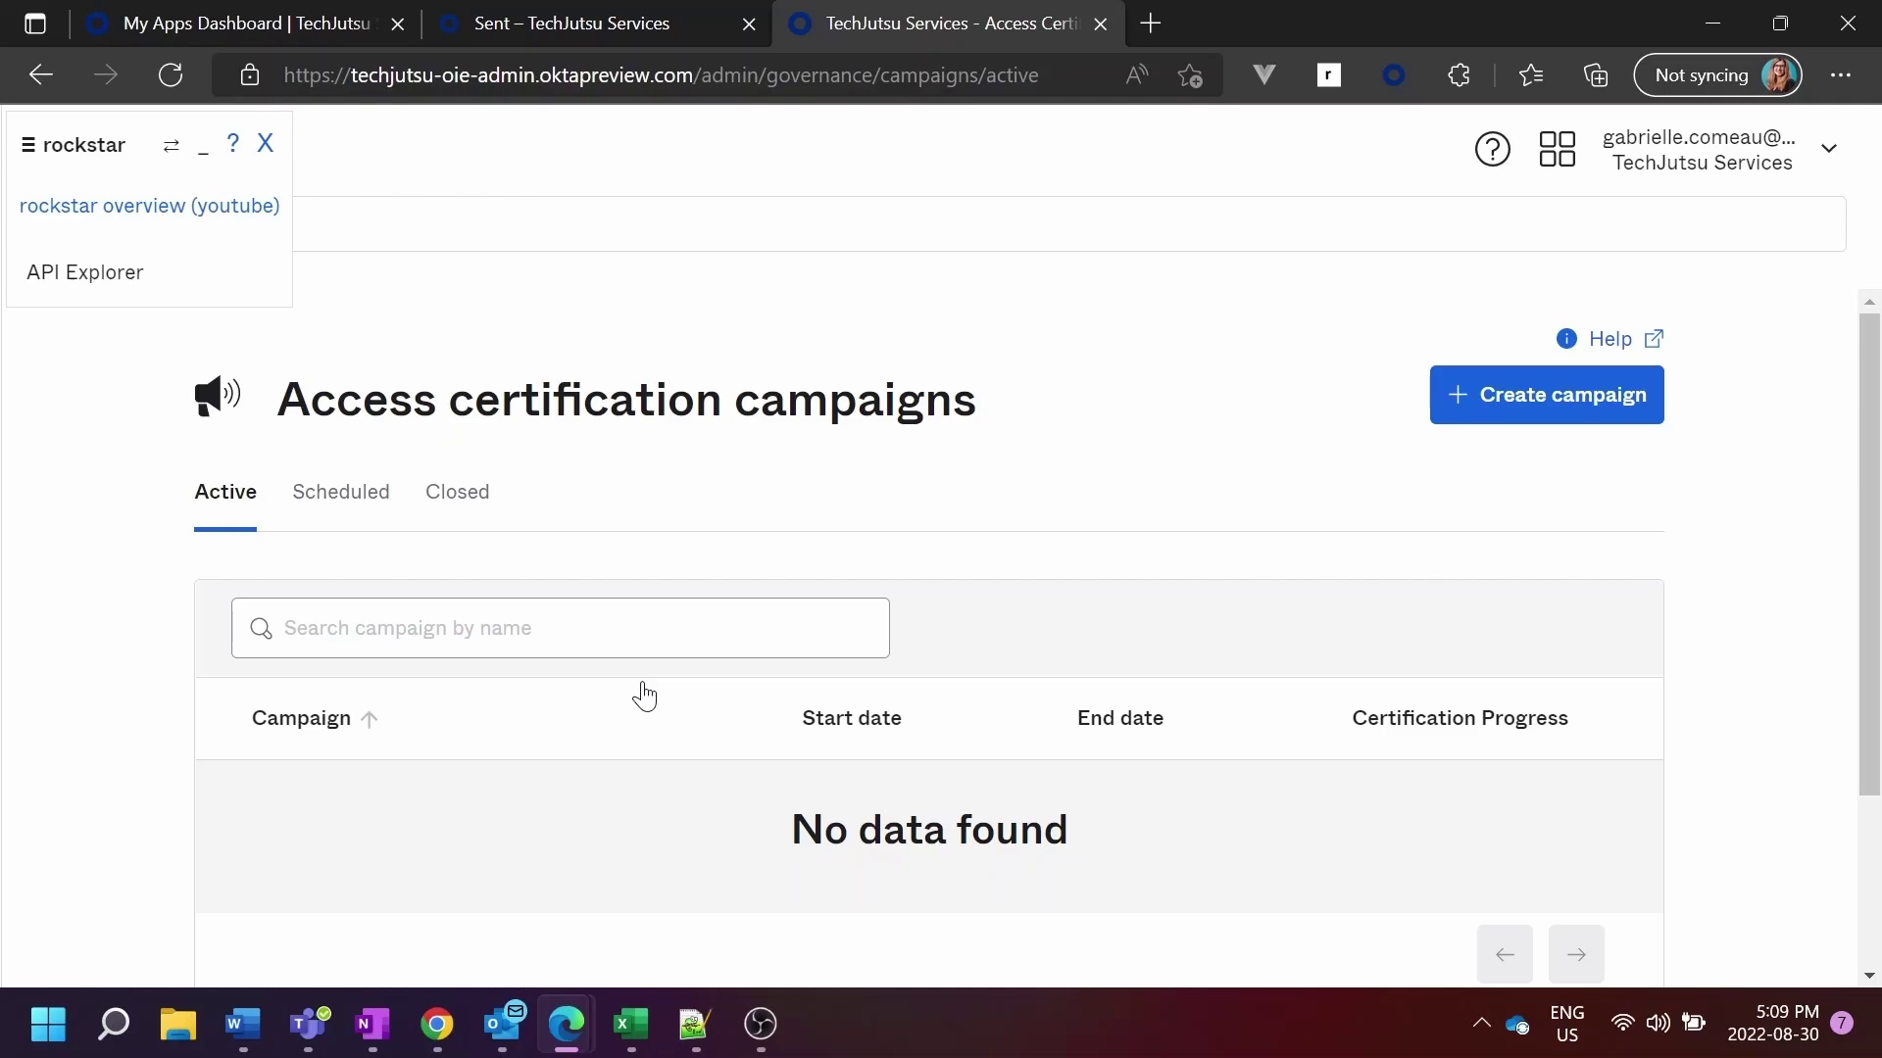
scroll(1183, 530, down, 2)
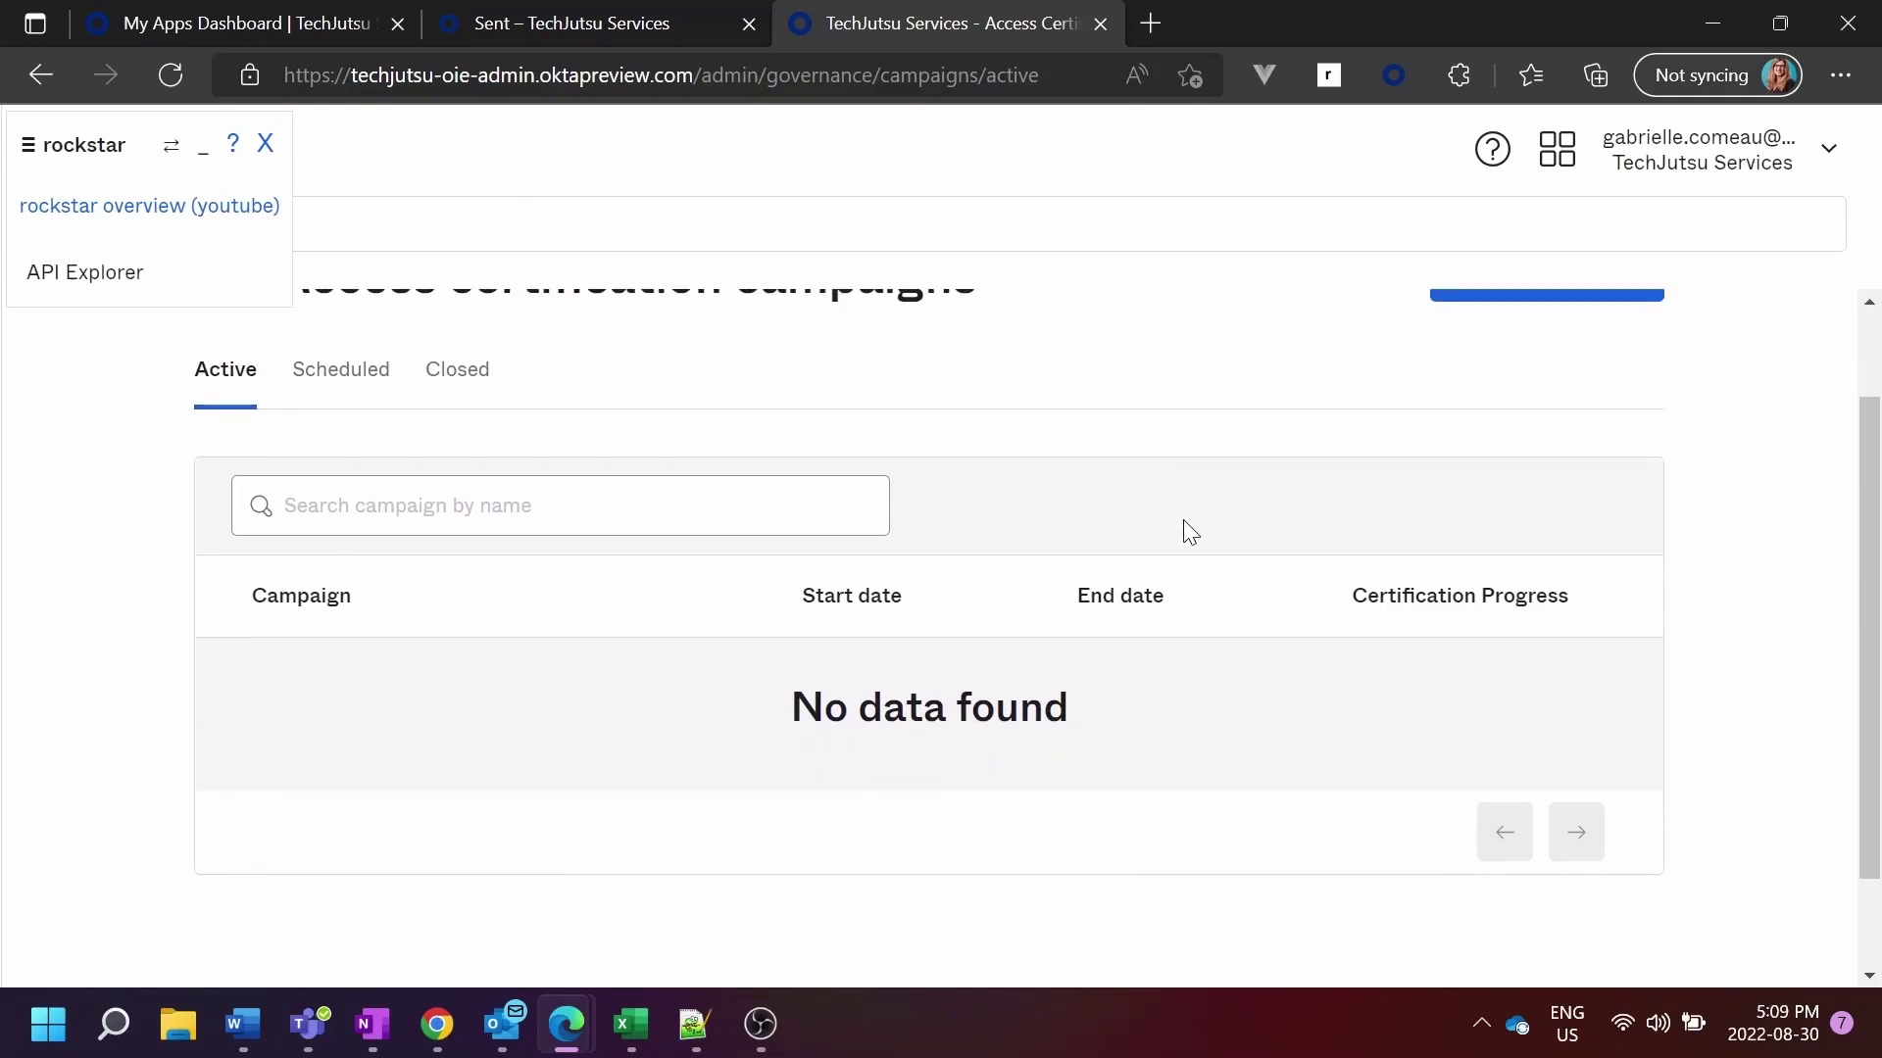
scroll(1189, 532, up, 2)
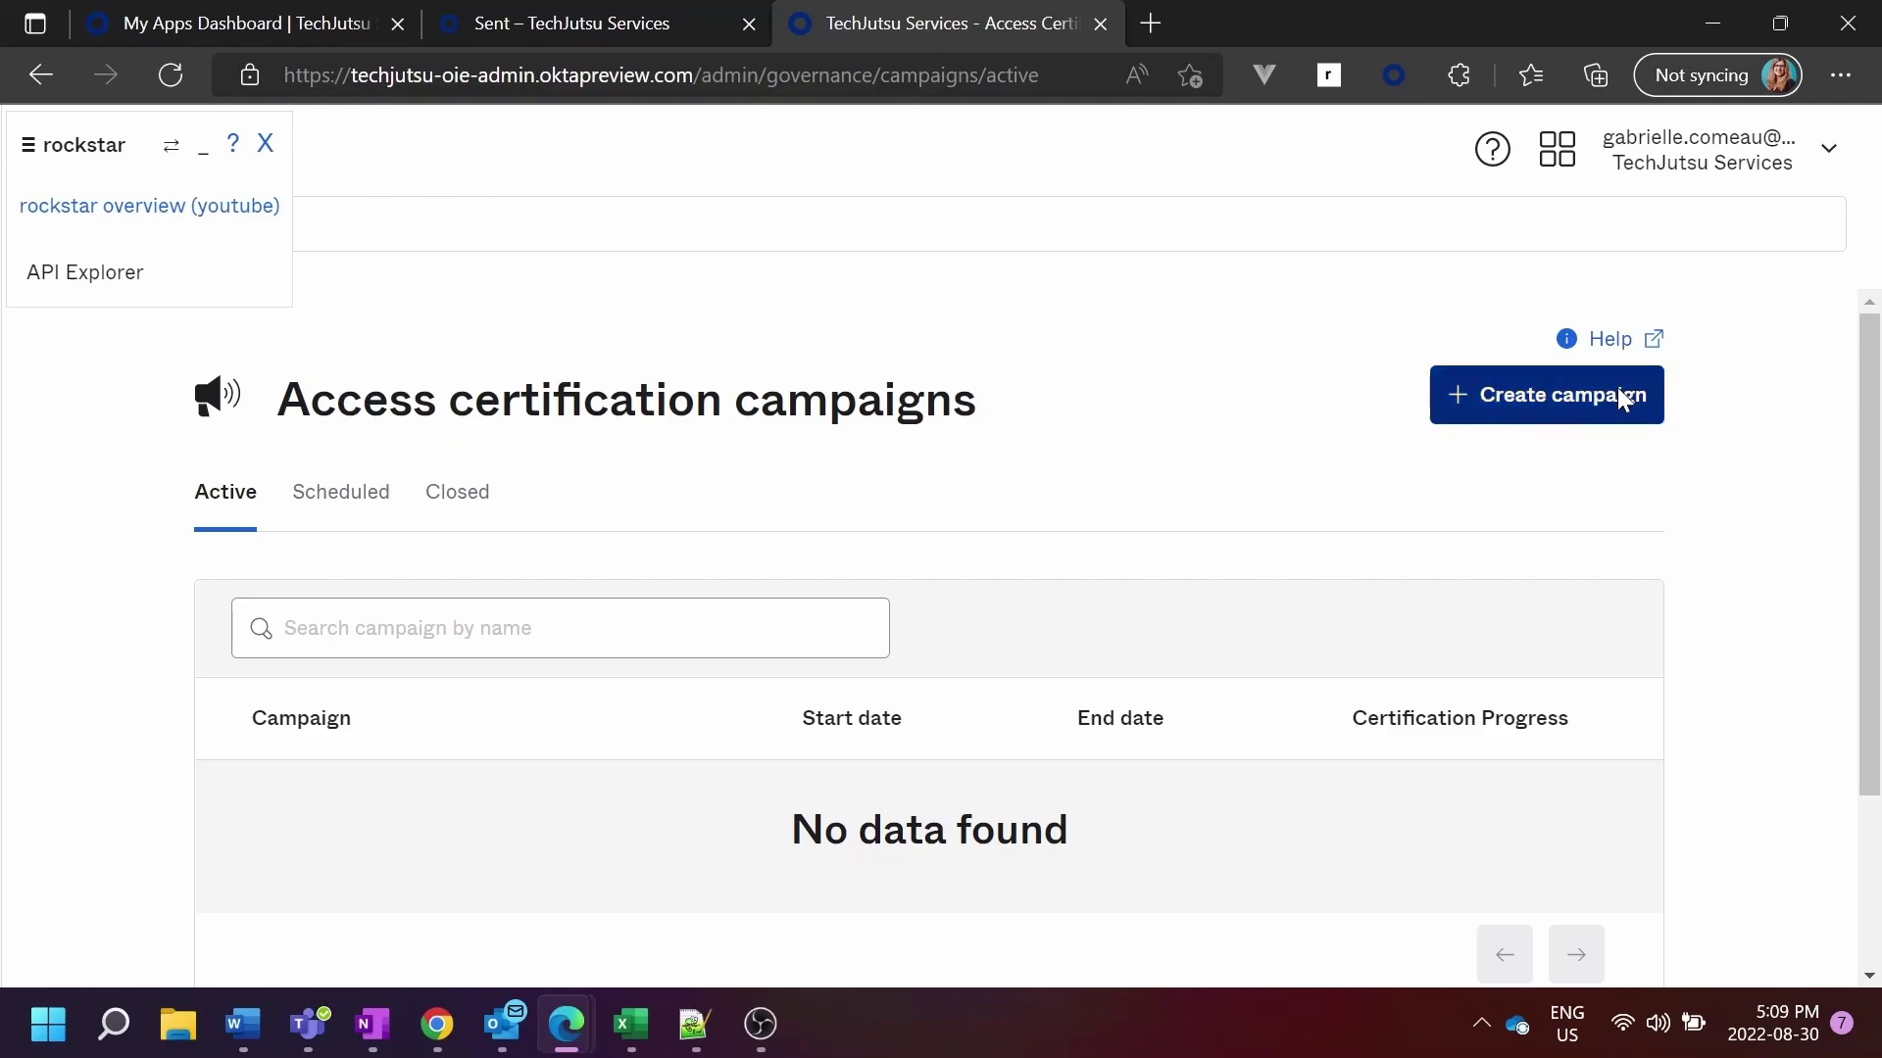
Step: Create a campaign named 'Sales Group Review' described as 'Review members of the Sales group'
click(1505, 392)
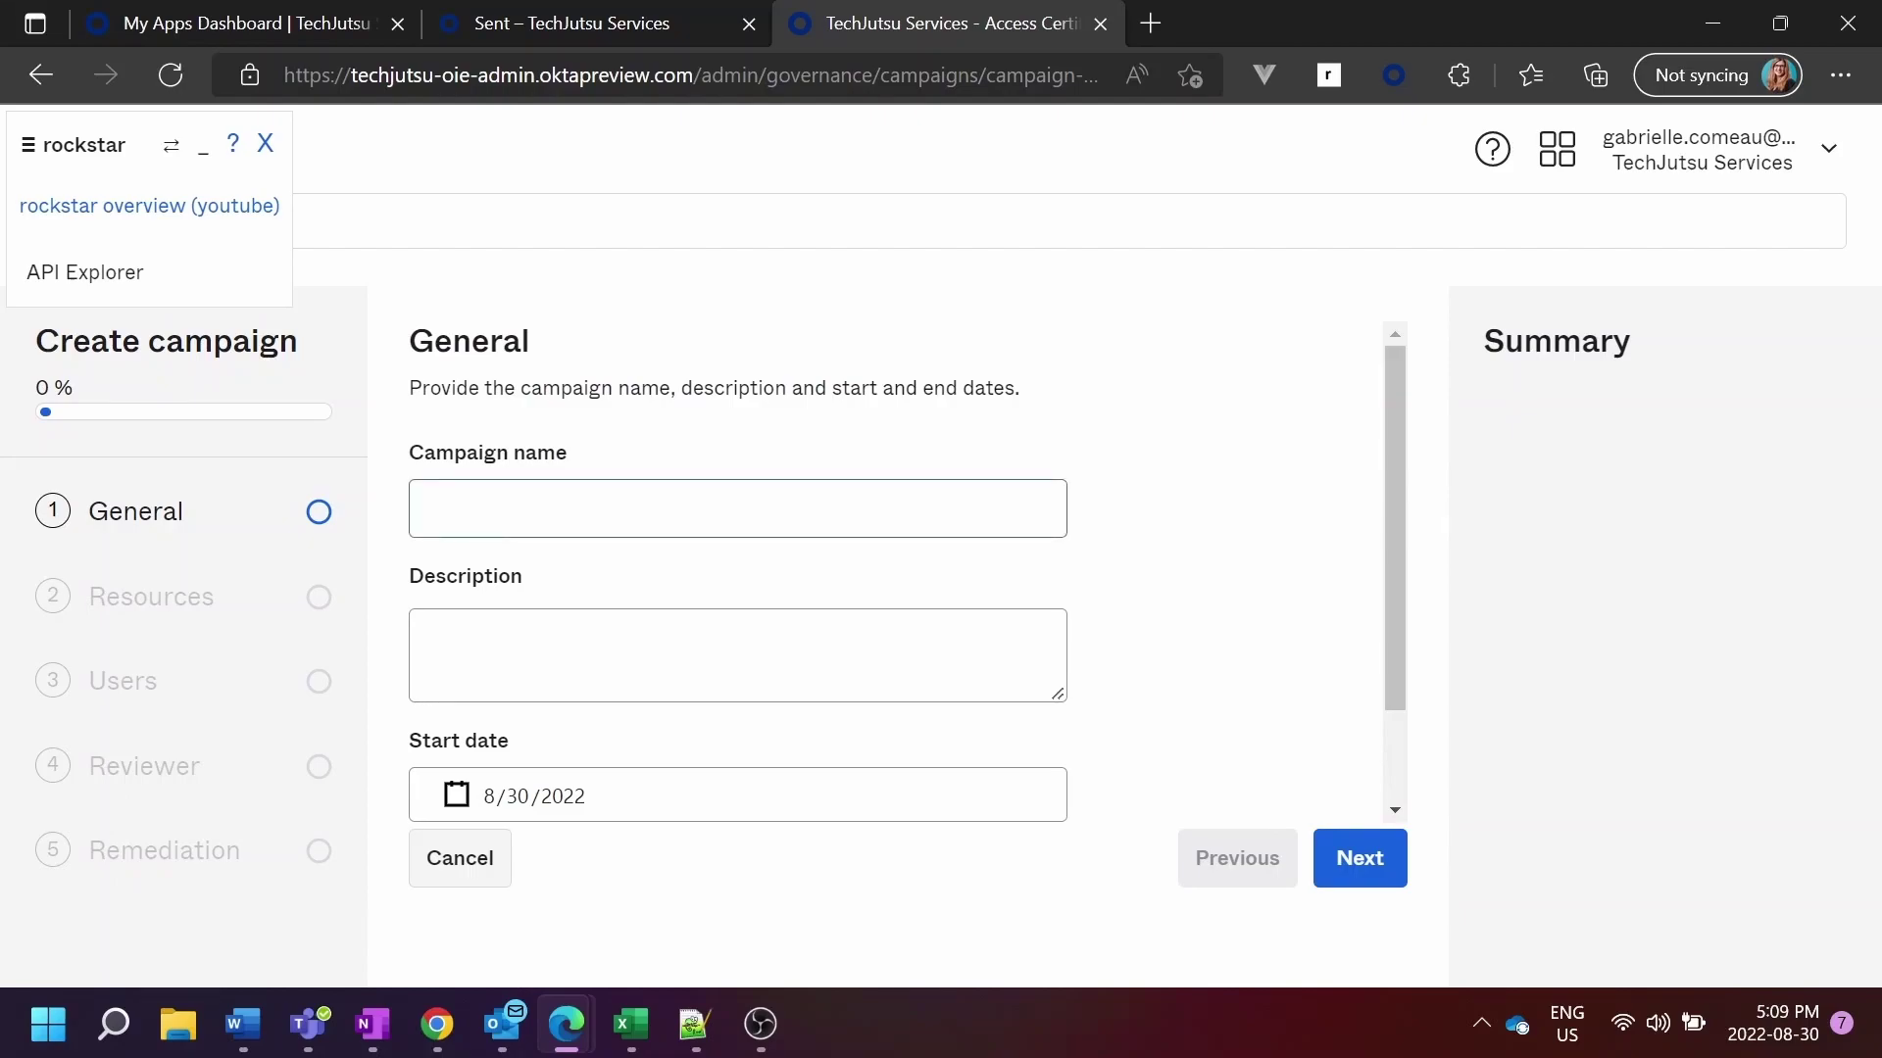
click(432, 509)
text(Sal)
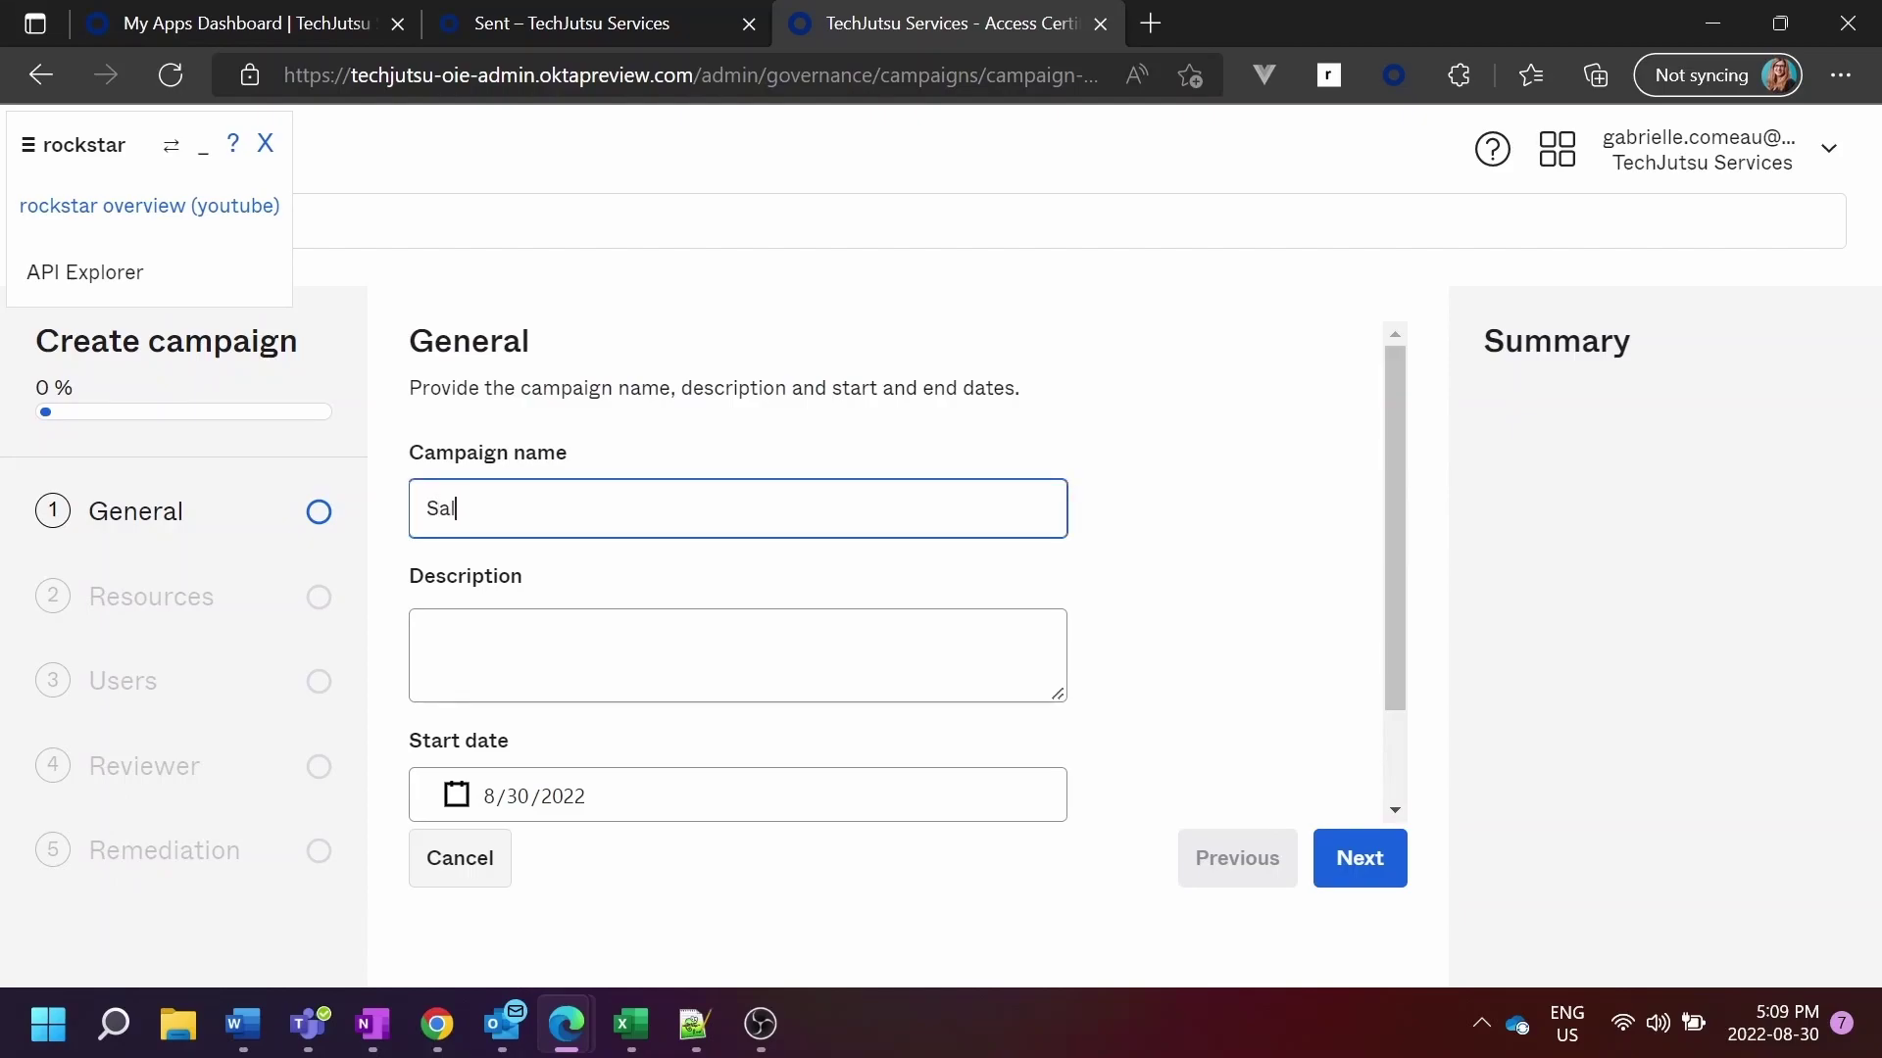
text(es Group Review)
click(428, 640)
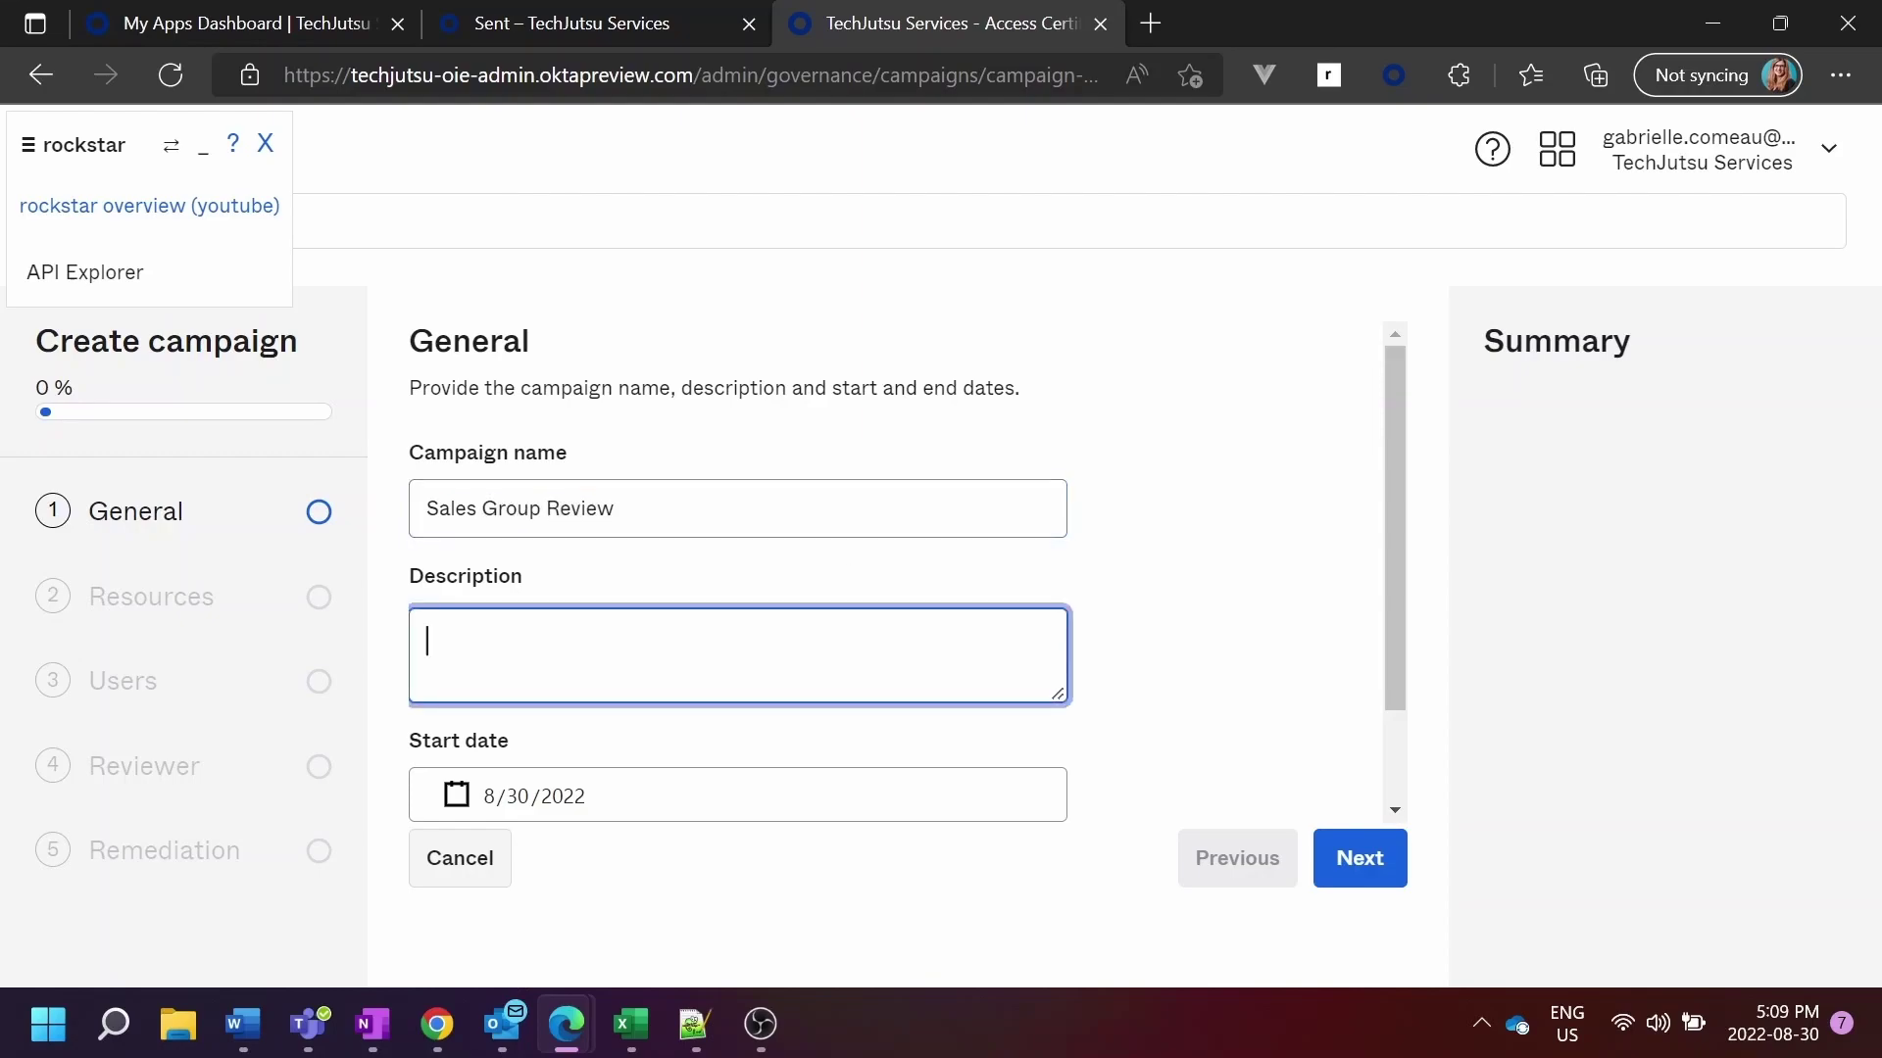
text(Review member)
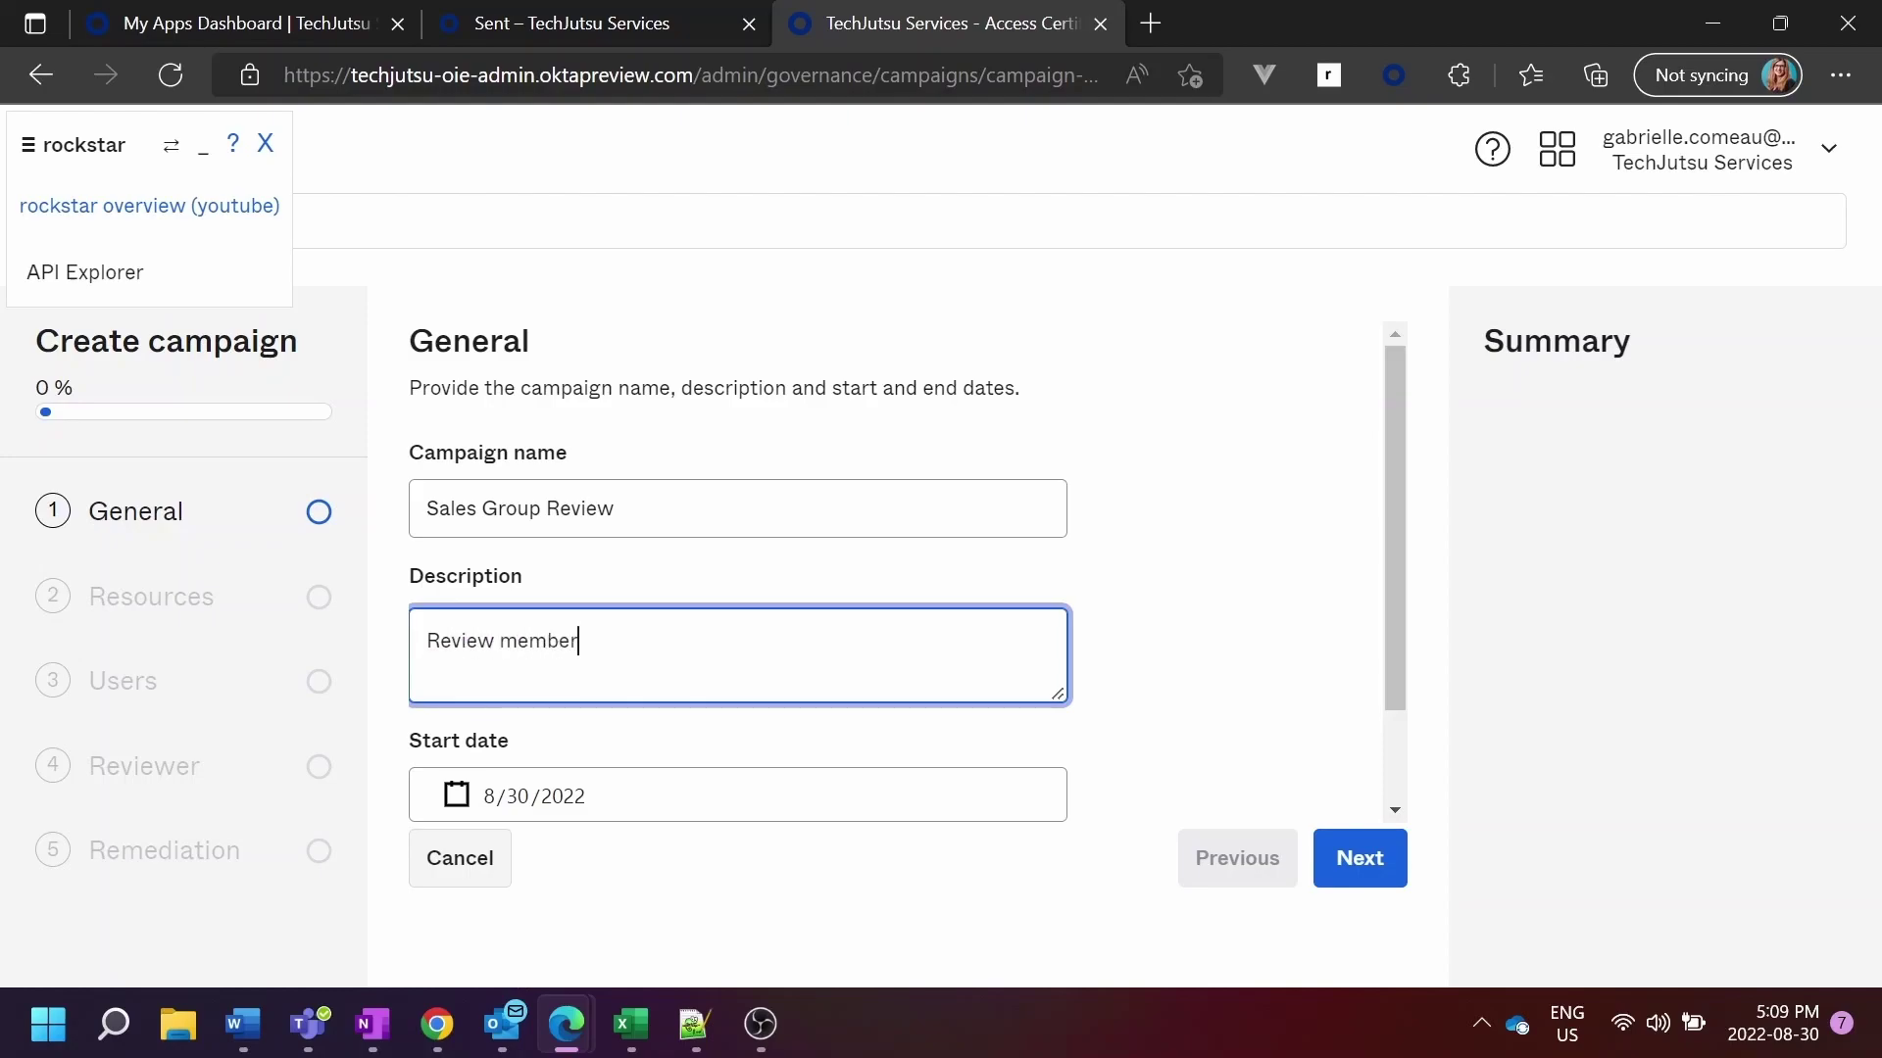
text(s of the Sales group)
click(592, 821)
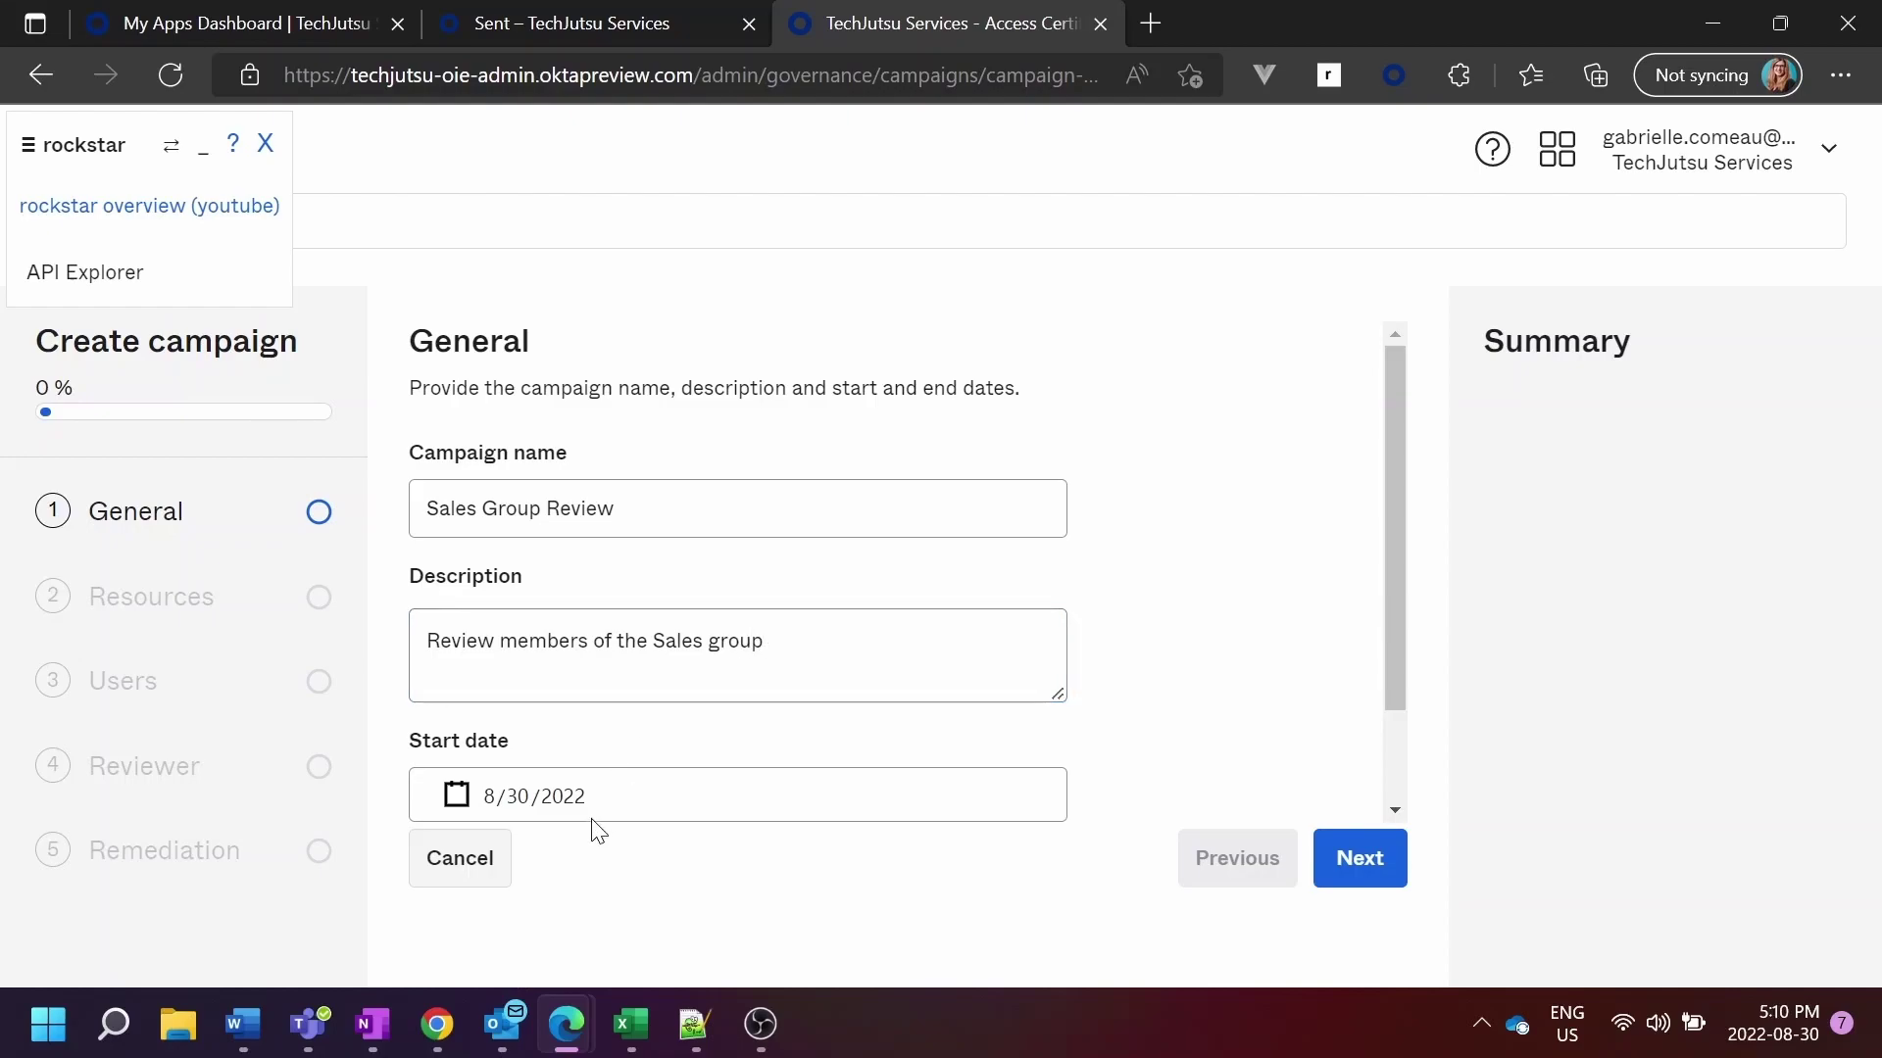
Step: Set the campaign to run from 8/31/2022 to 9/2/2022
click(608, 794)
click(598, 741)
click(1394, 810)
click(784, 795)
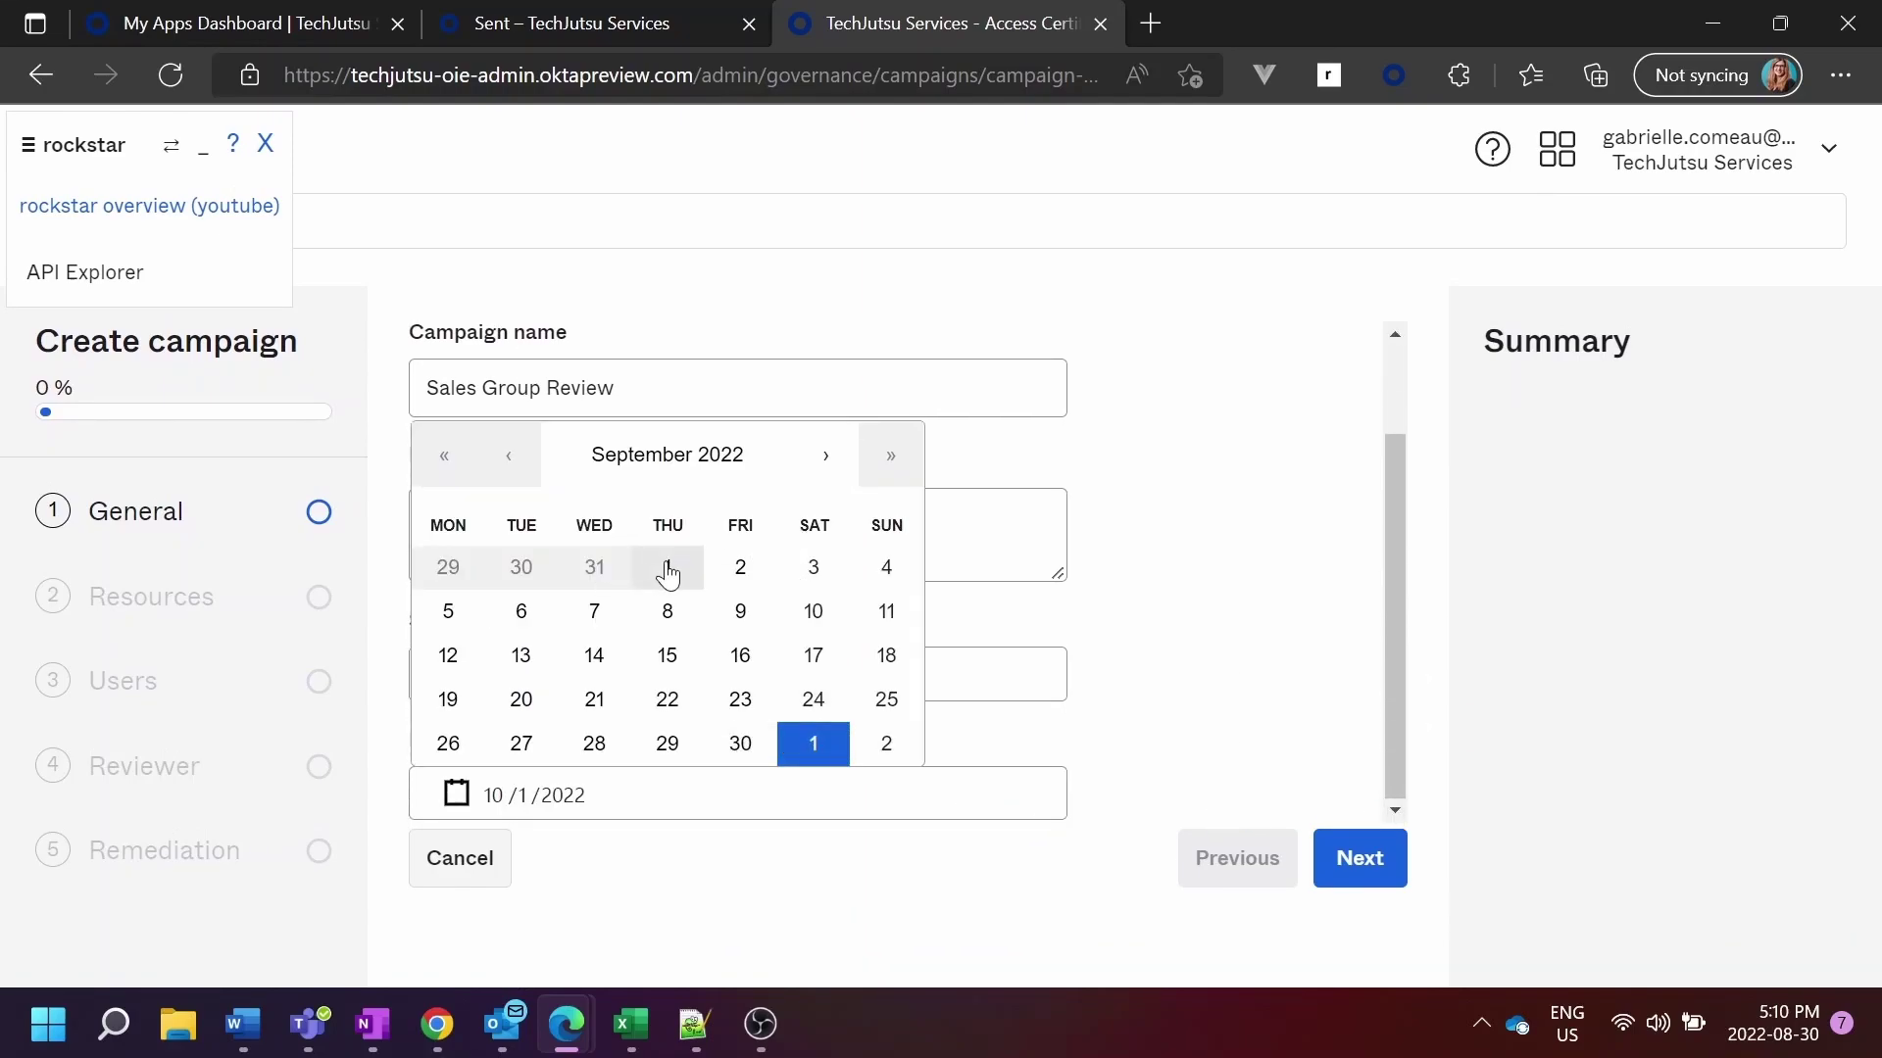
click(737, 577)
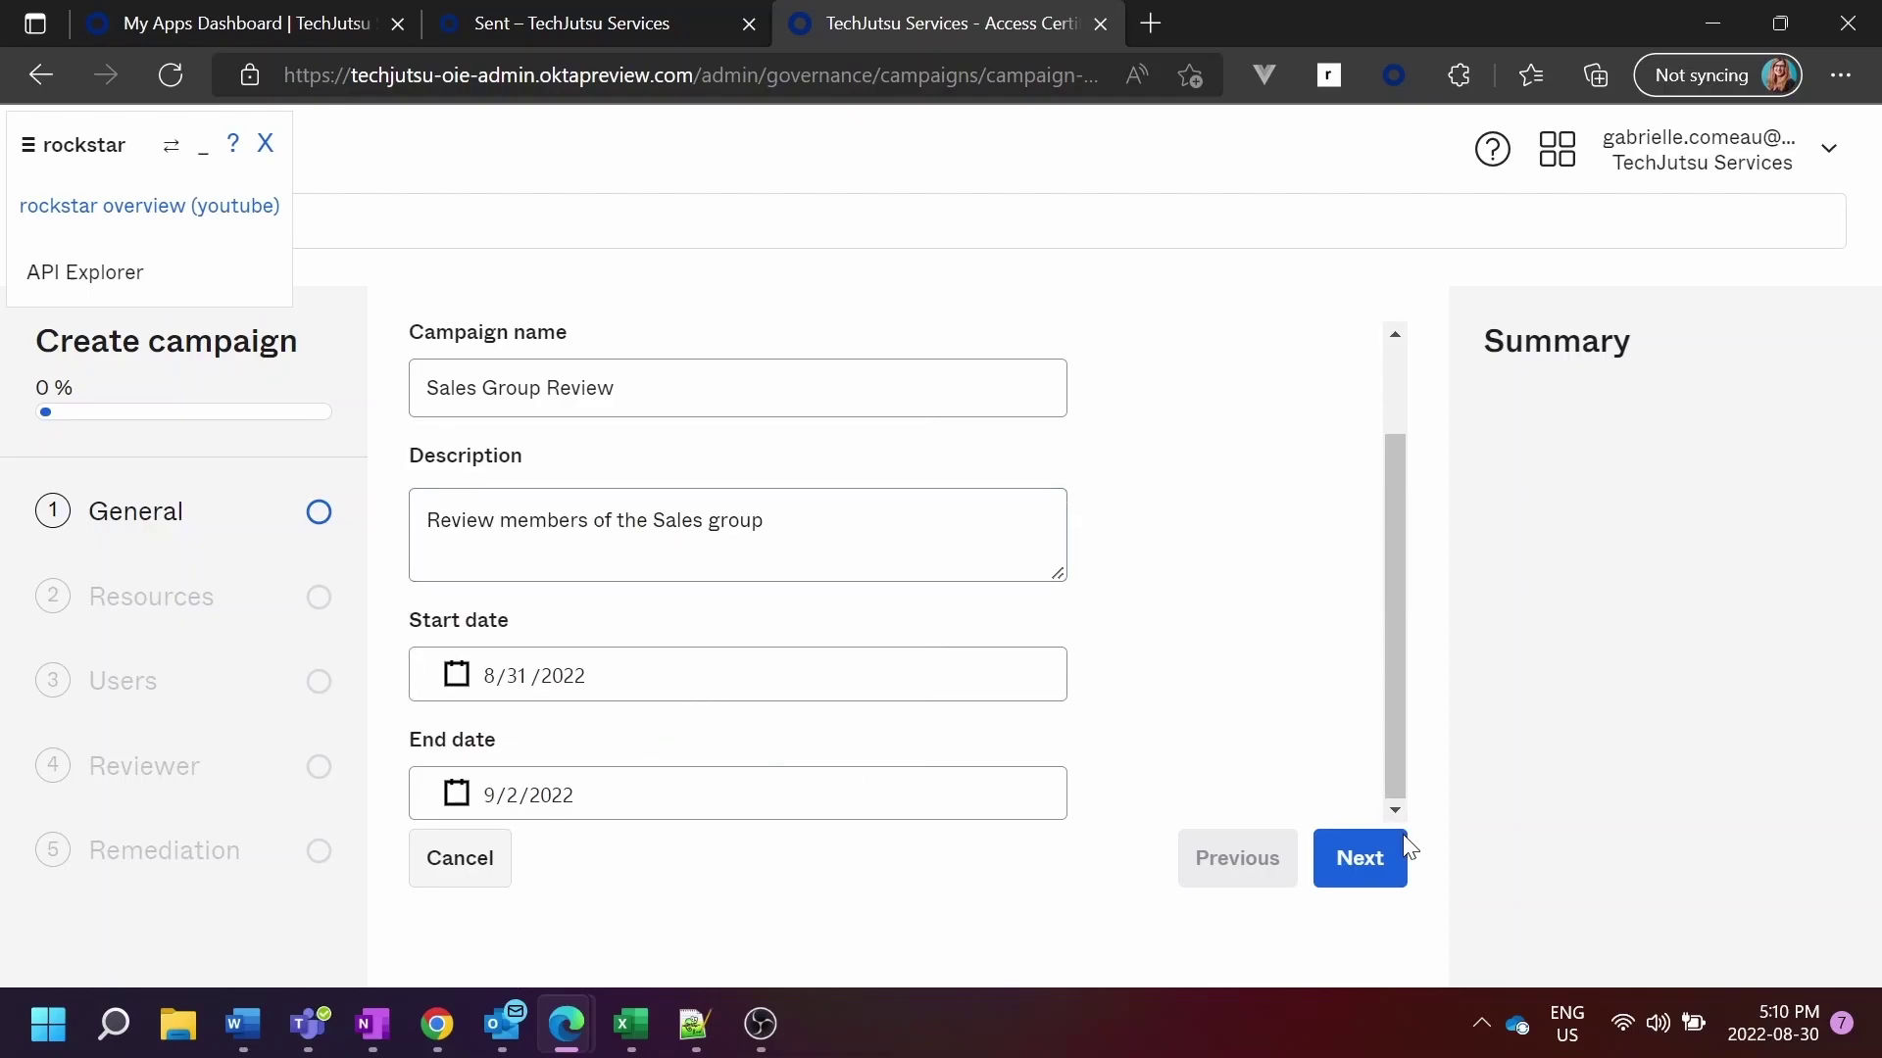
Step: Set the campaign's resource type to Groups and select the Sales group
click(1382, 851)
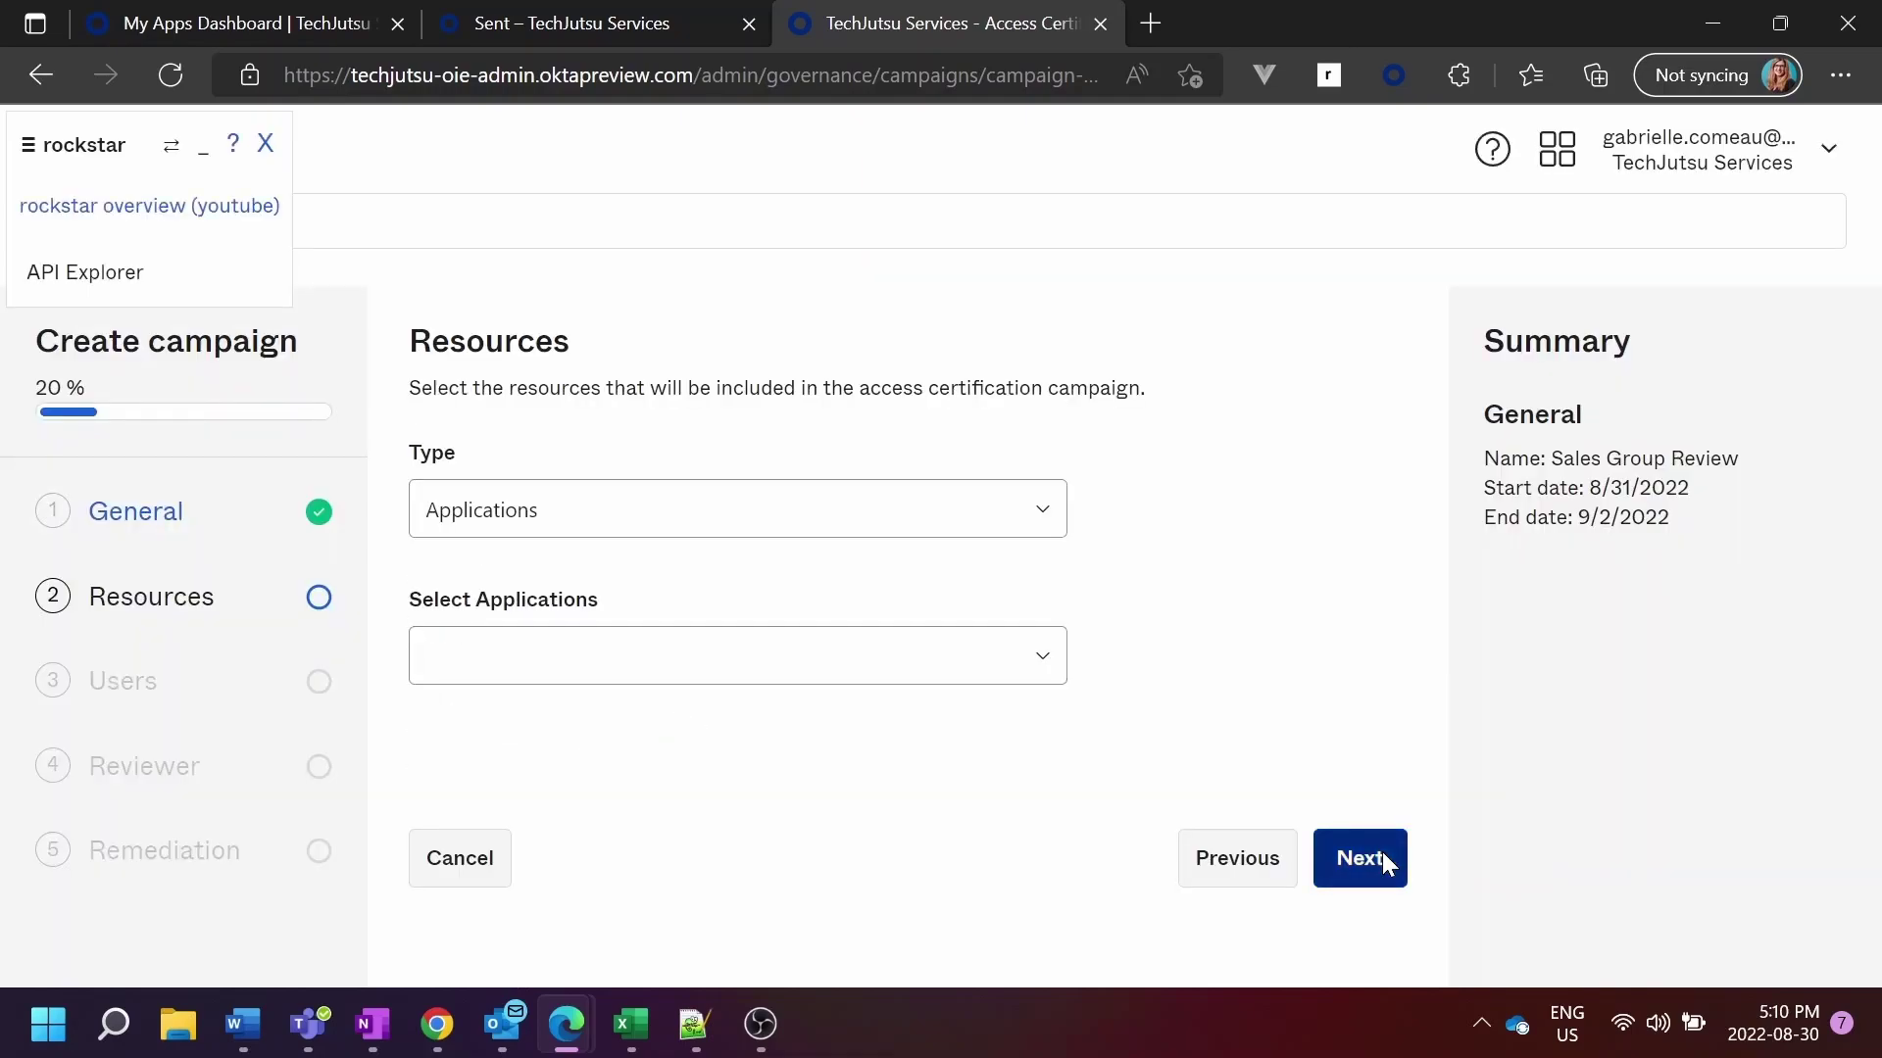
click(977, 518)
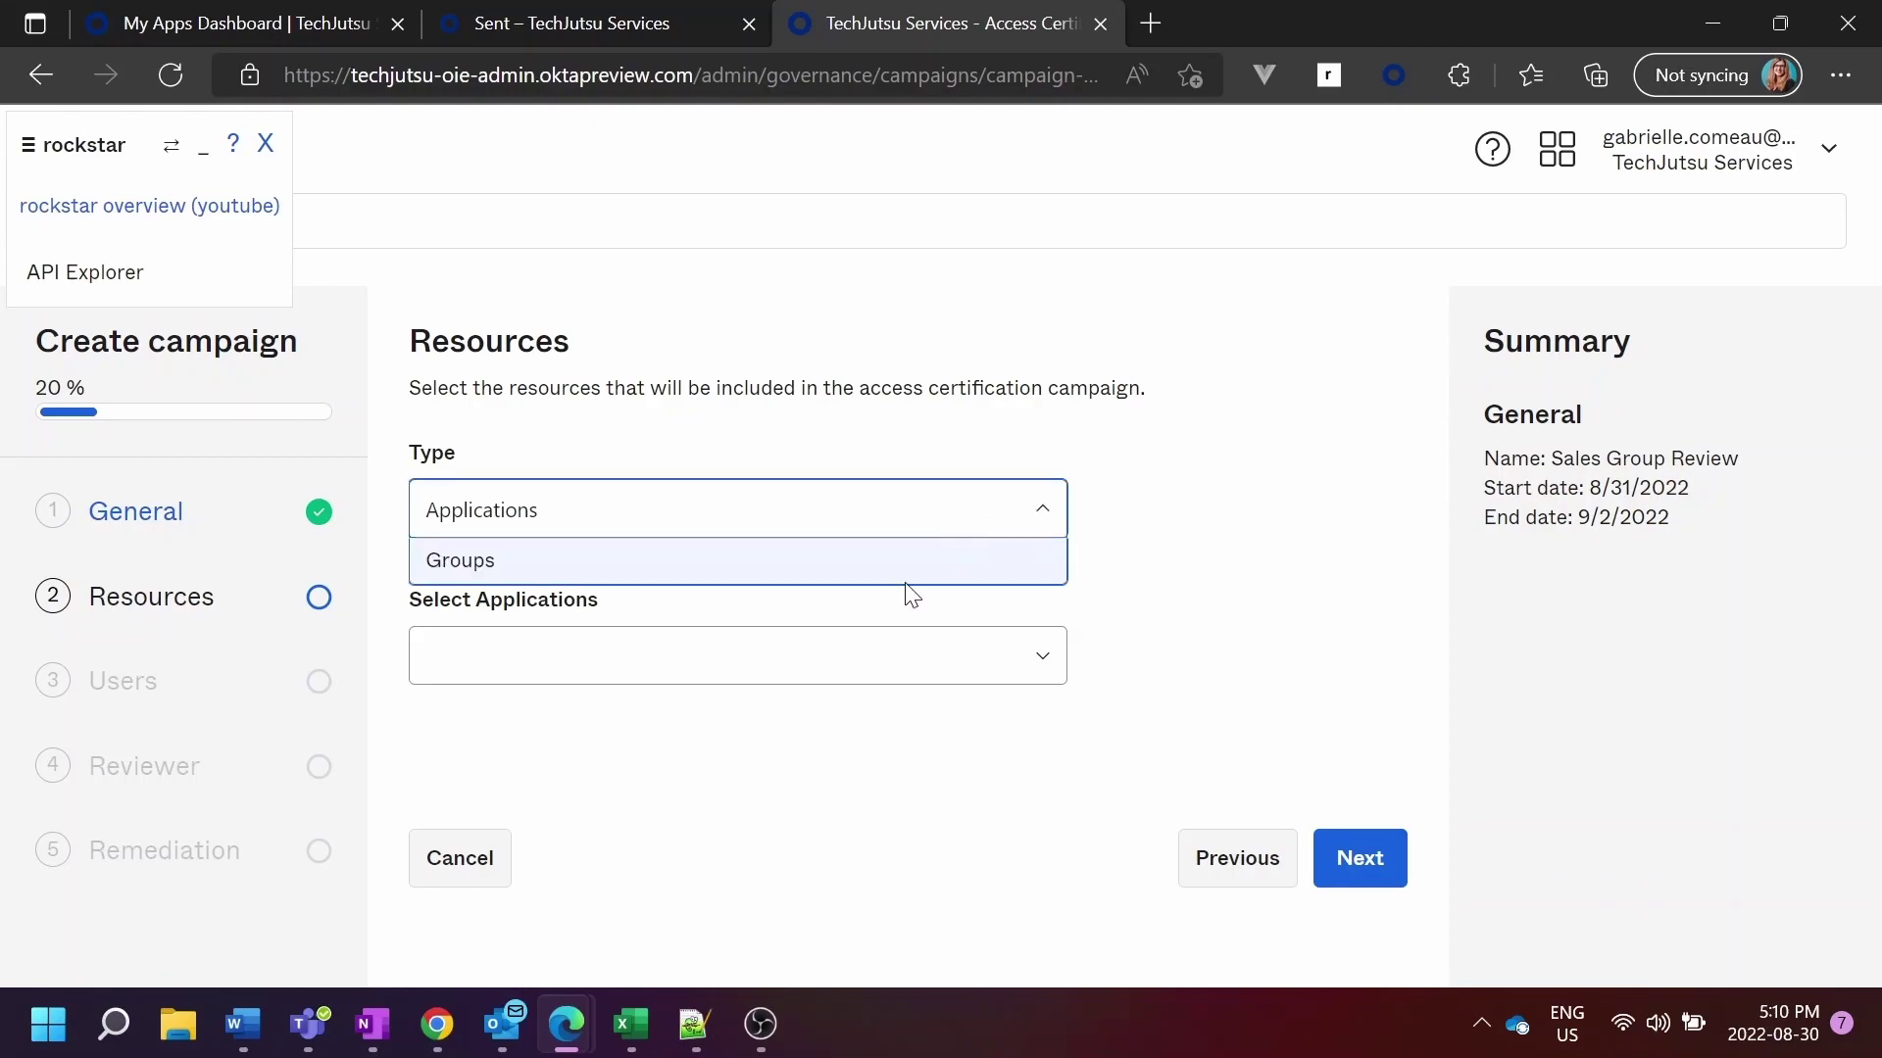
click(878, 576)
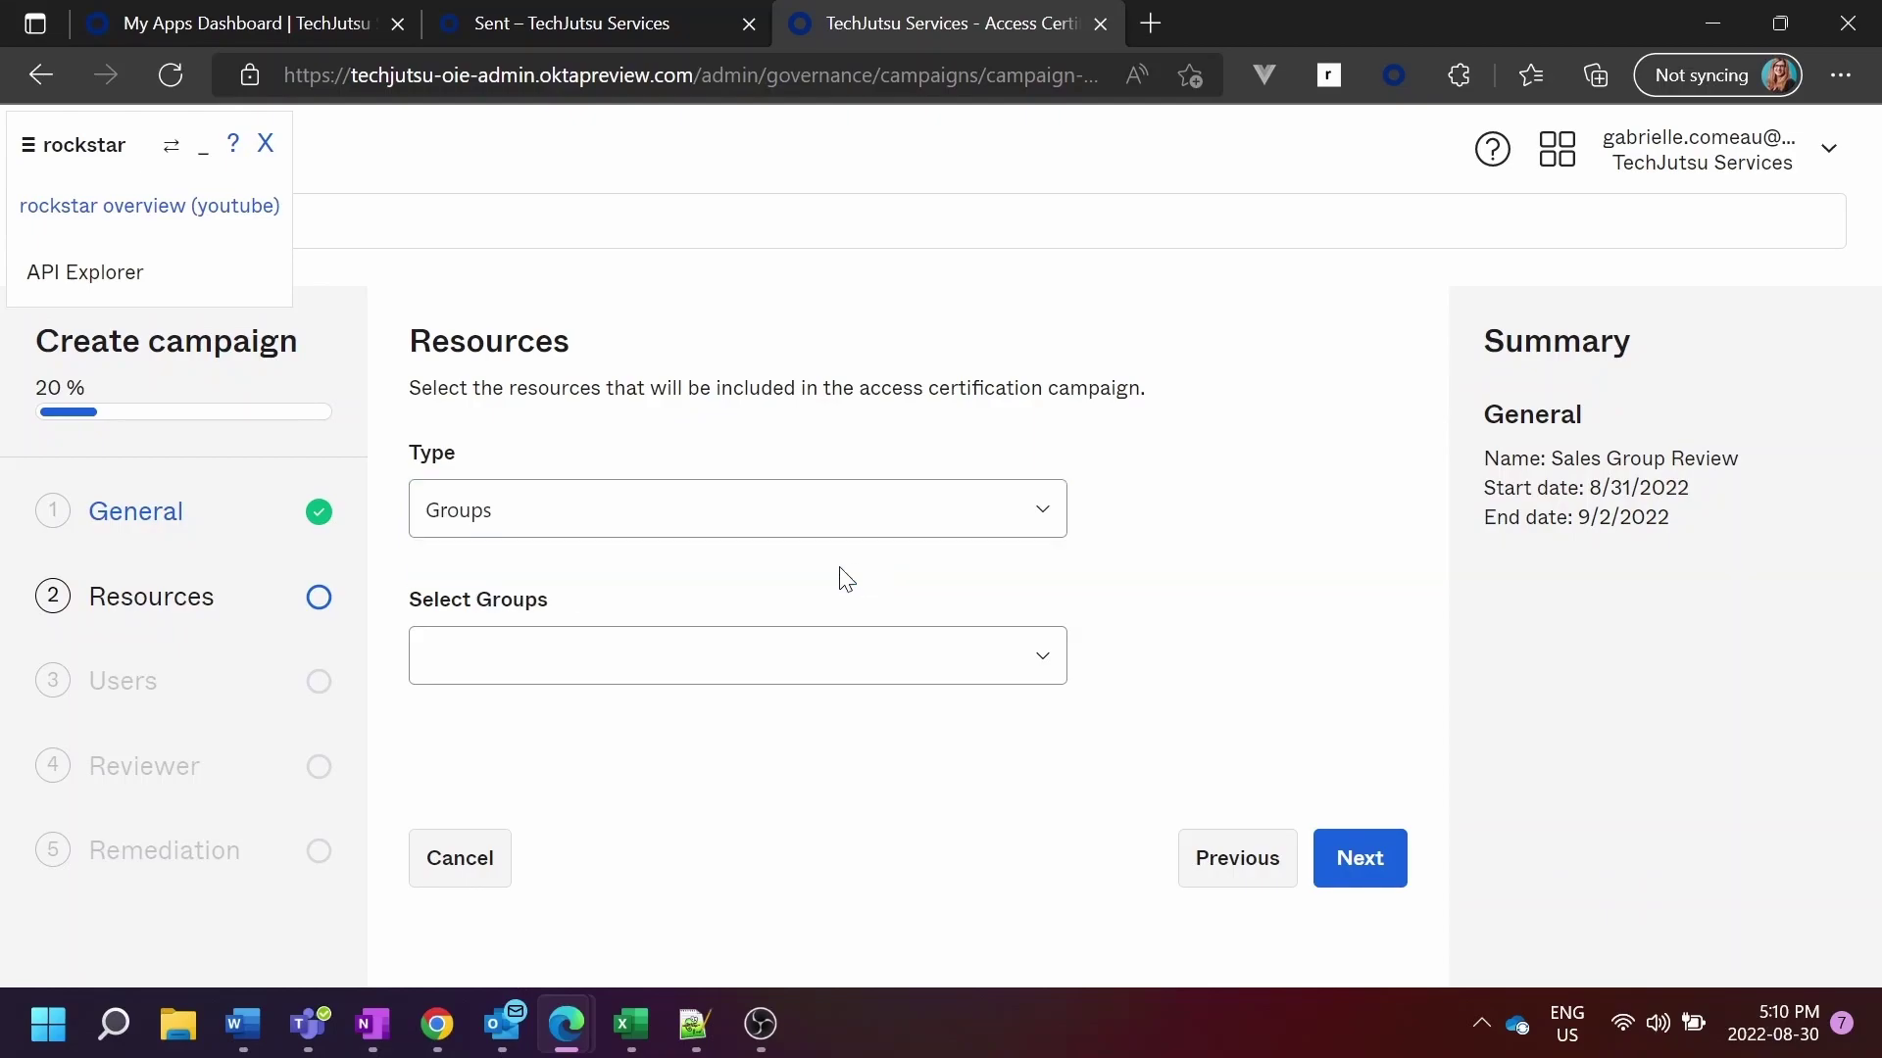
click(735, 656)
text(Sales)
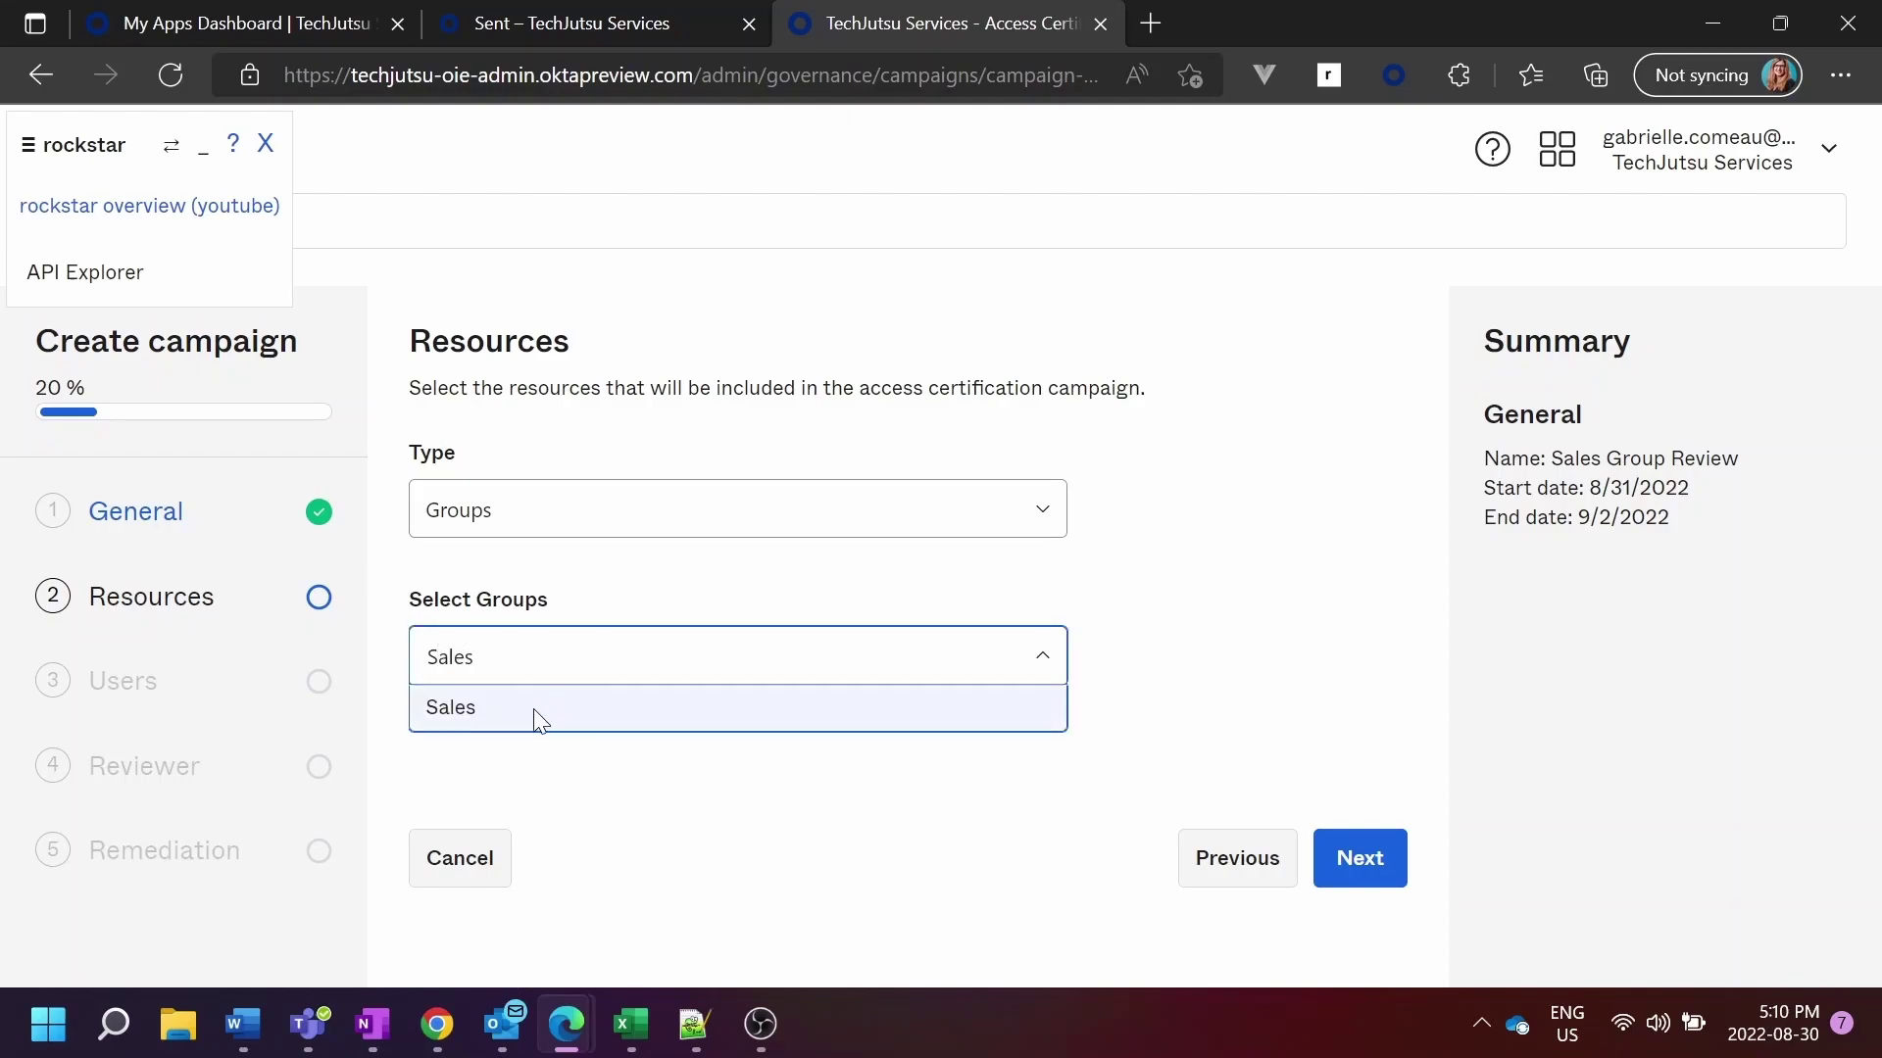
click(534, 707)
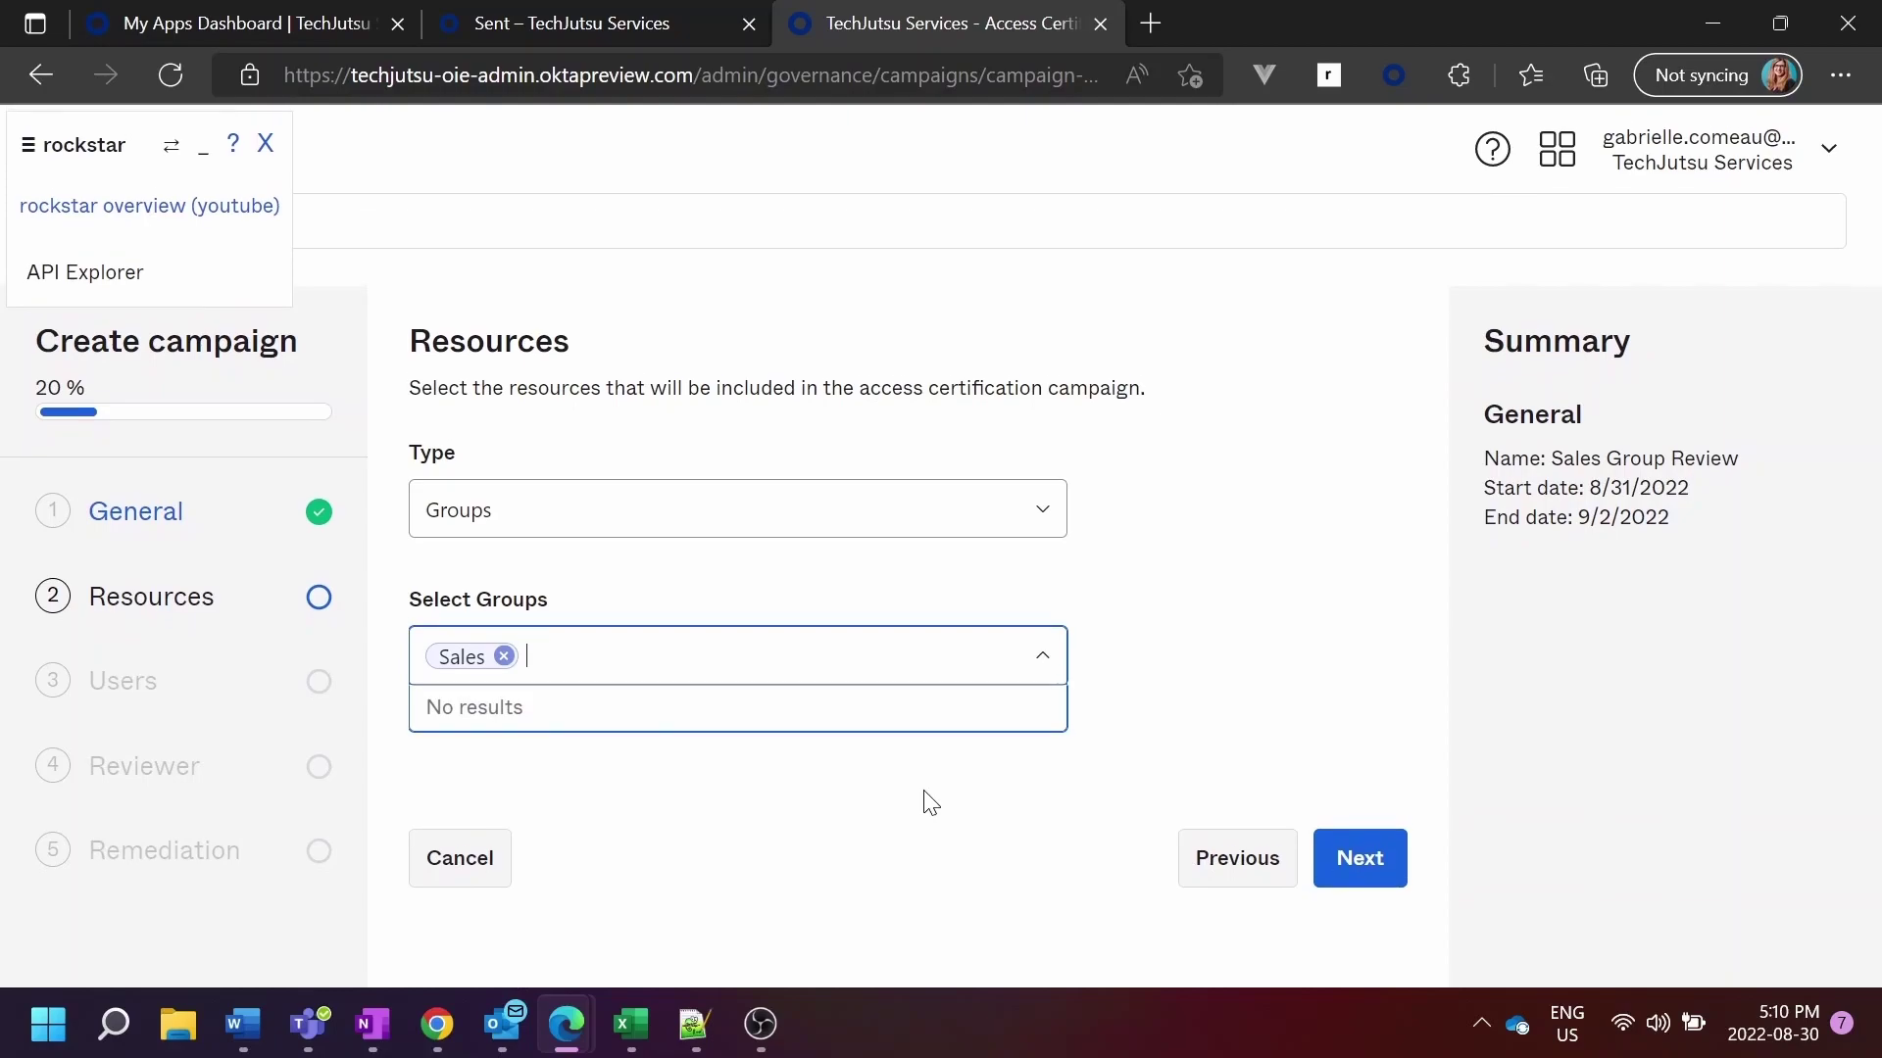
Step: On the Users step, keep the scope as all users assigned to the Sales group
click(1370, 854)
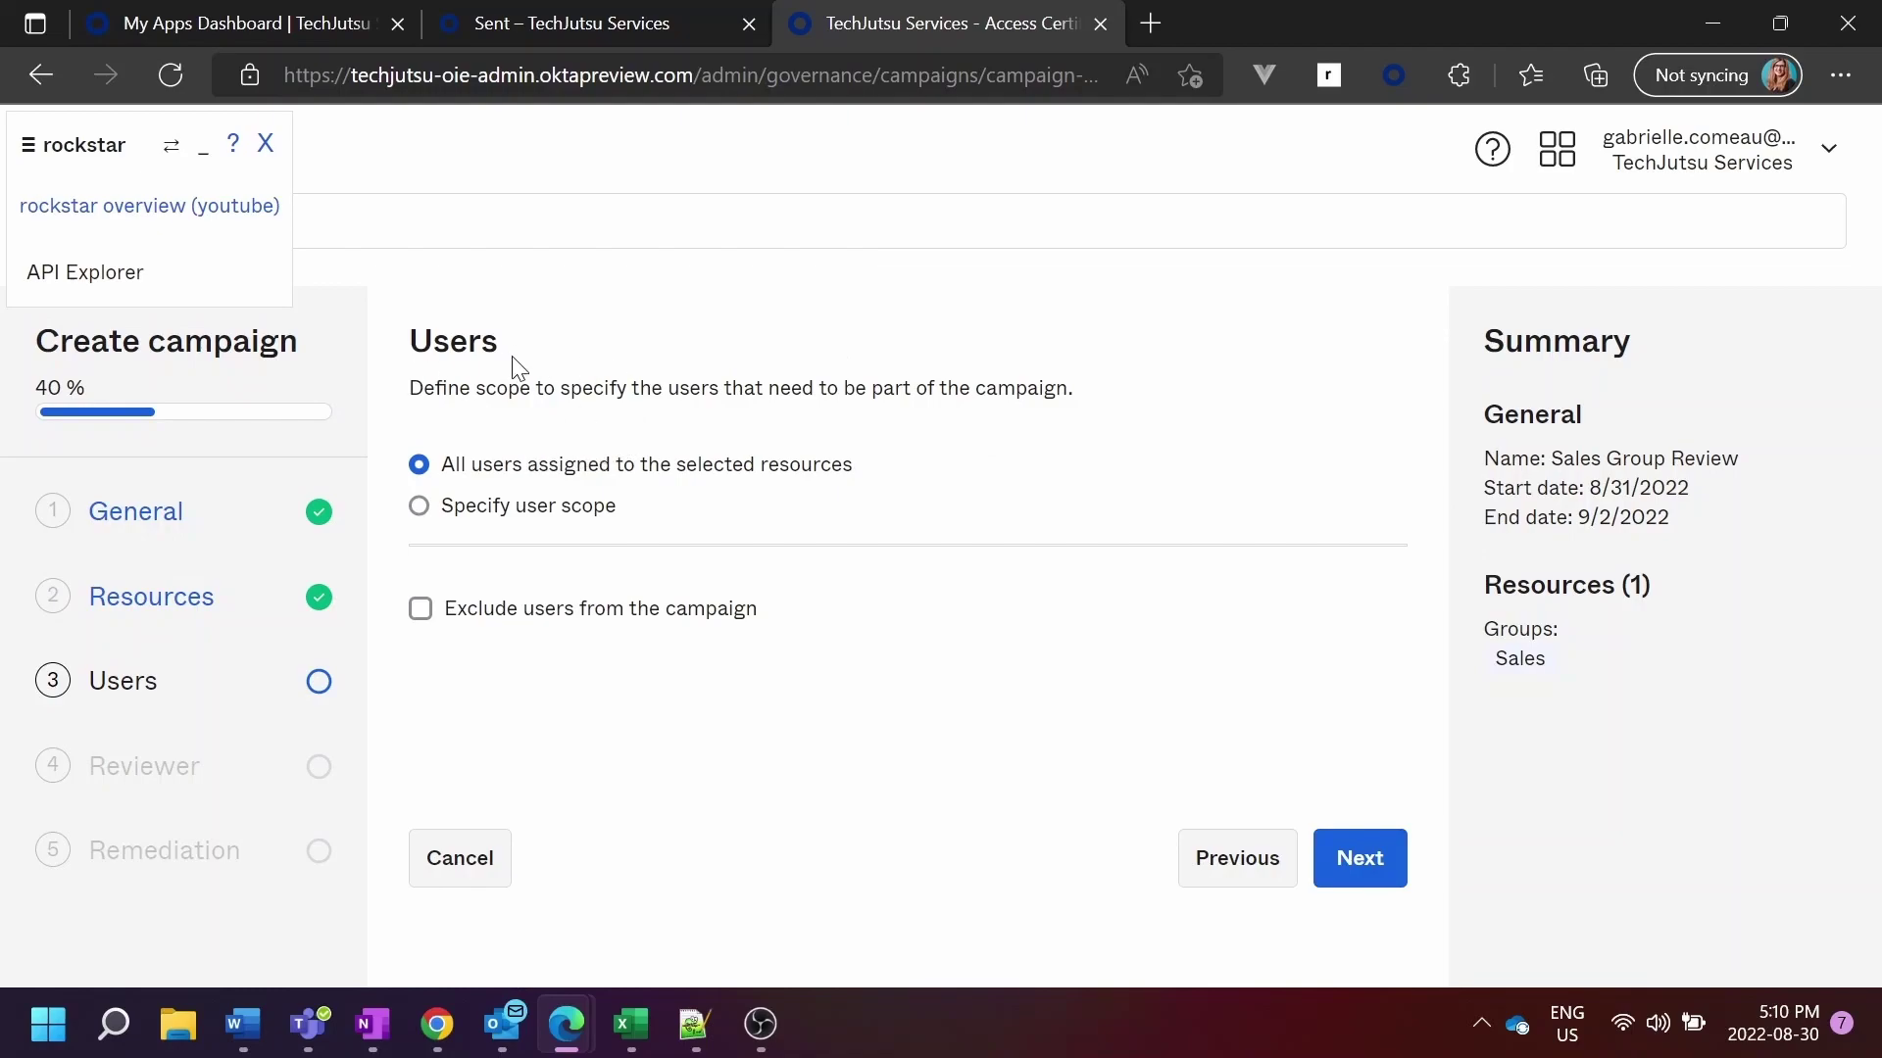
click(500, 507)
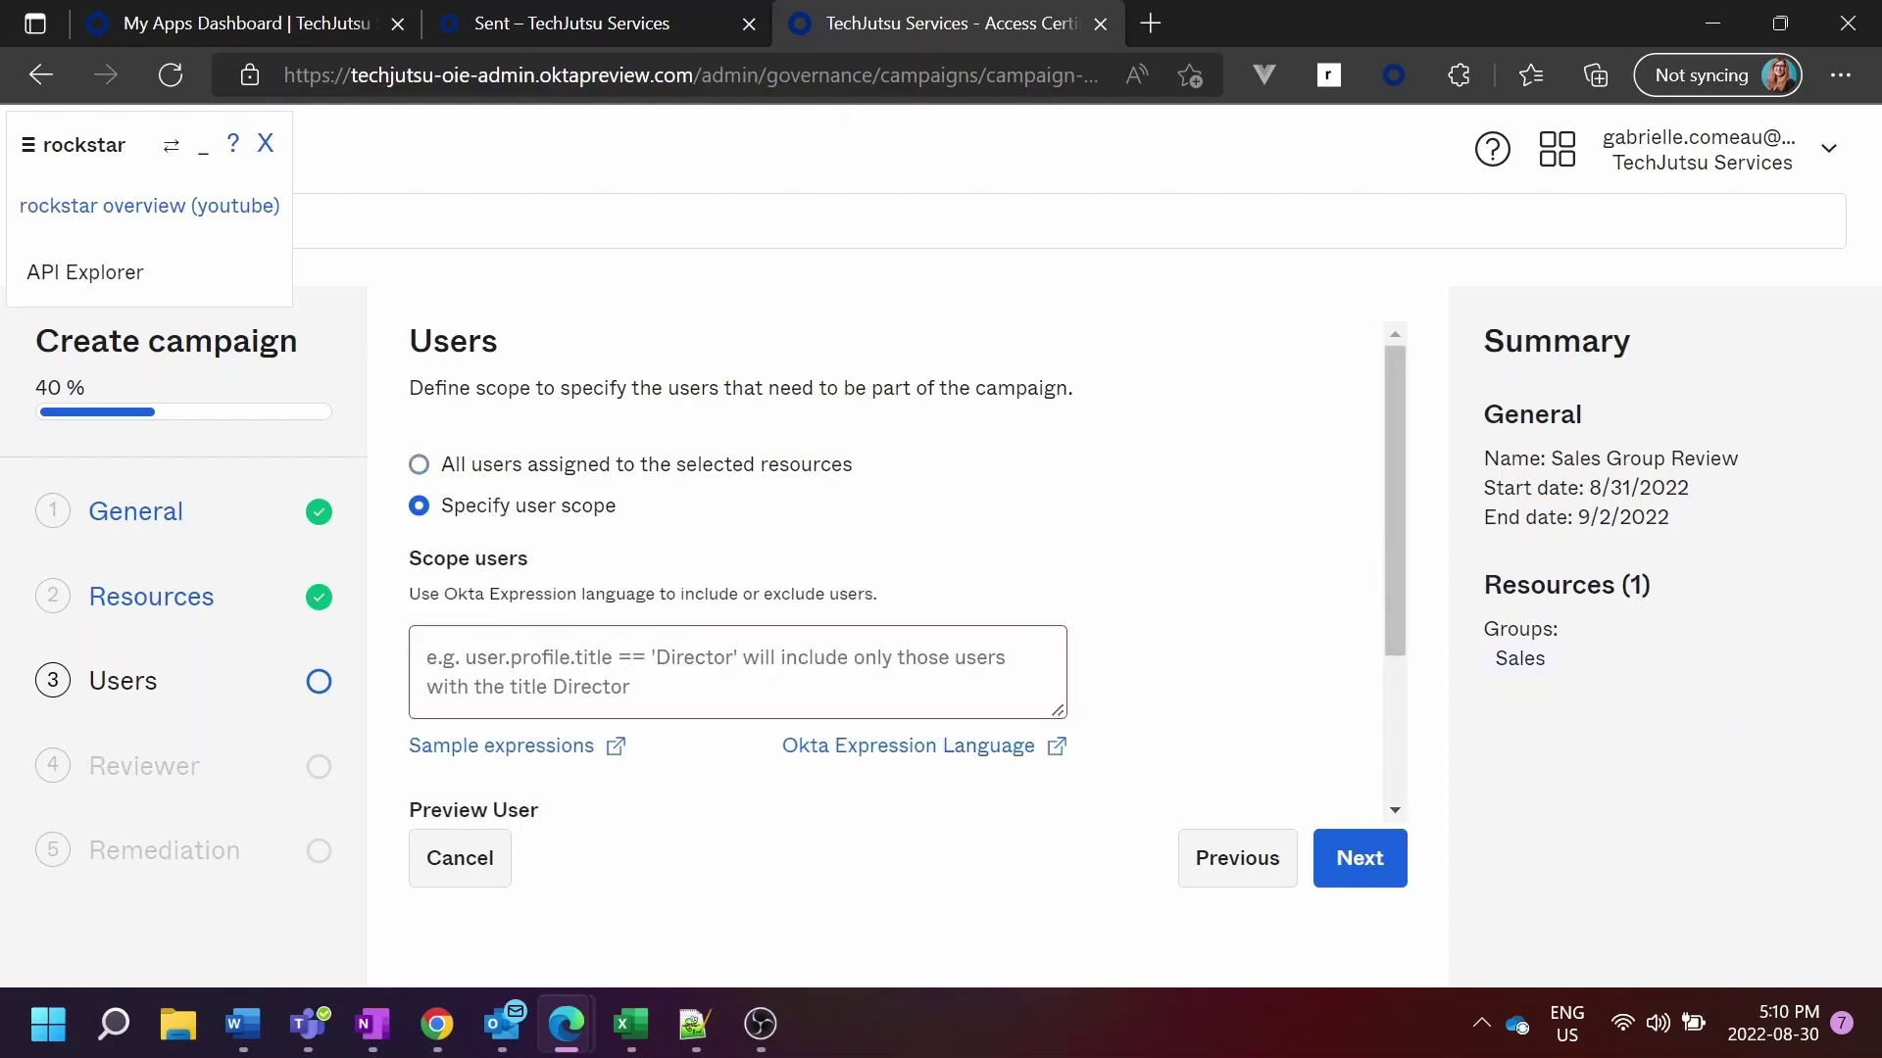
click(579, 469)
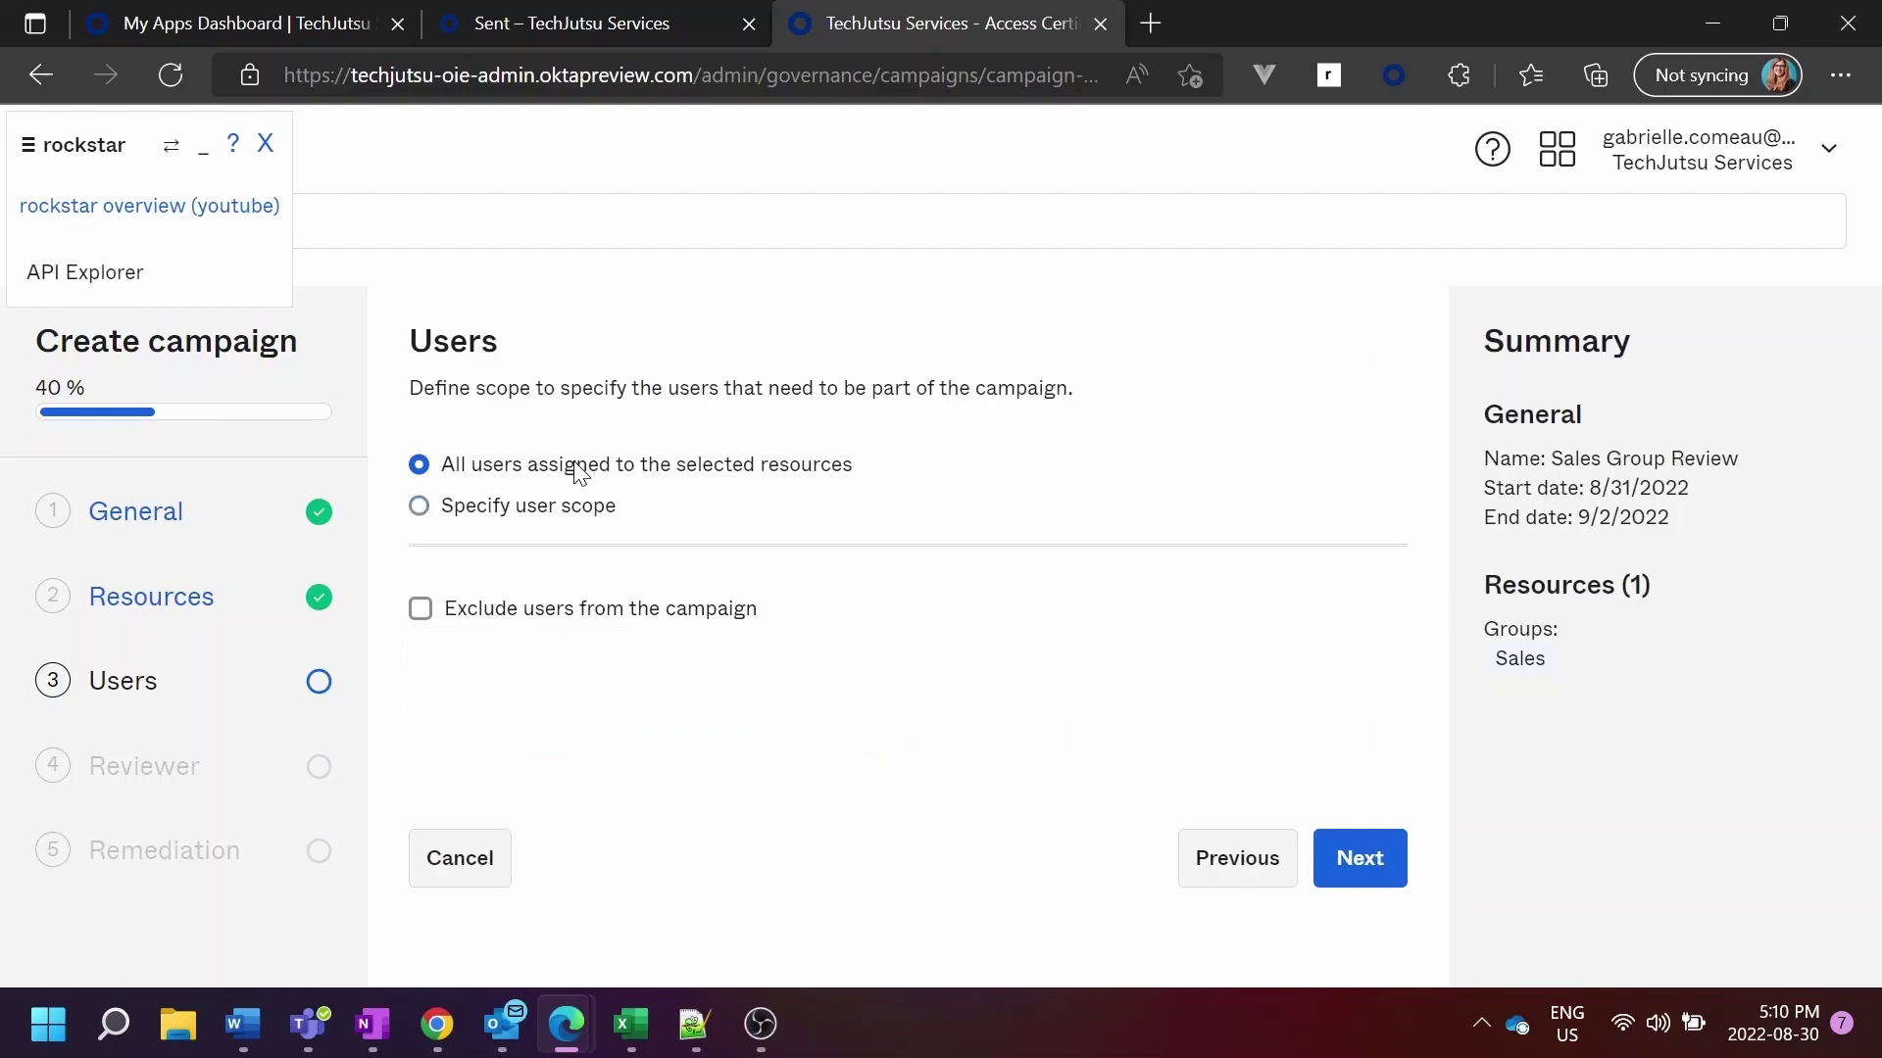
Step: Set the reviewer type to Single reviewer and choose the signed-in administrator as reviewer
click(1348, 861)
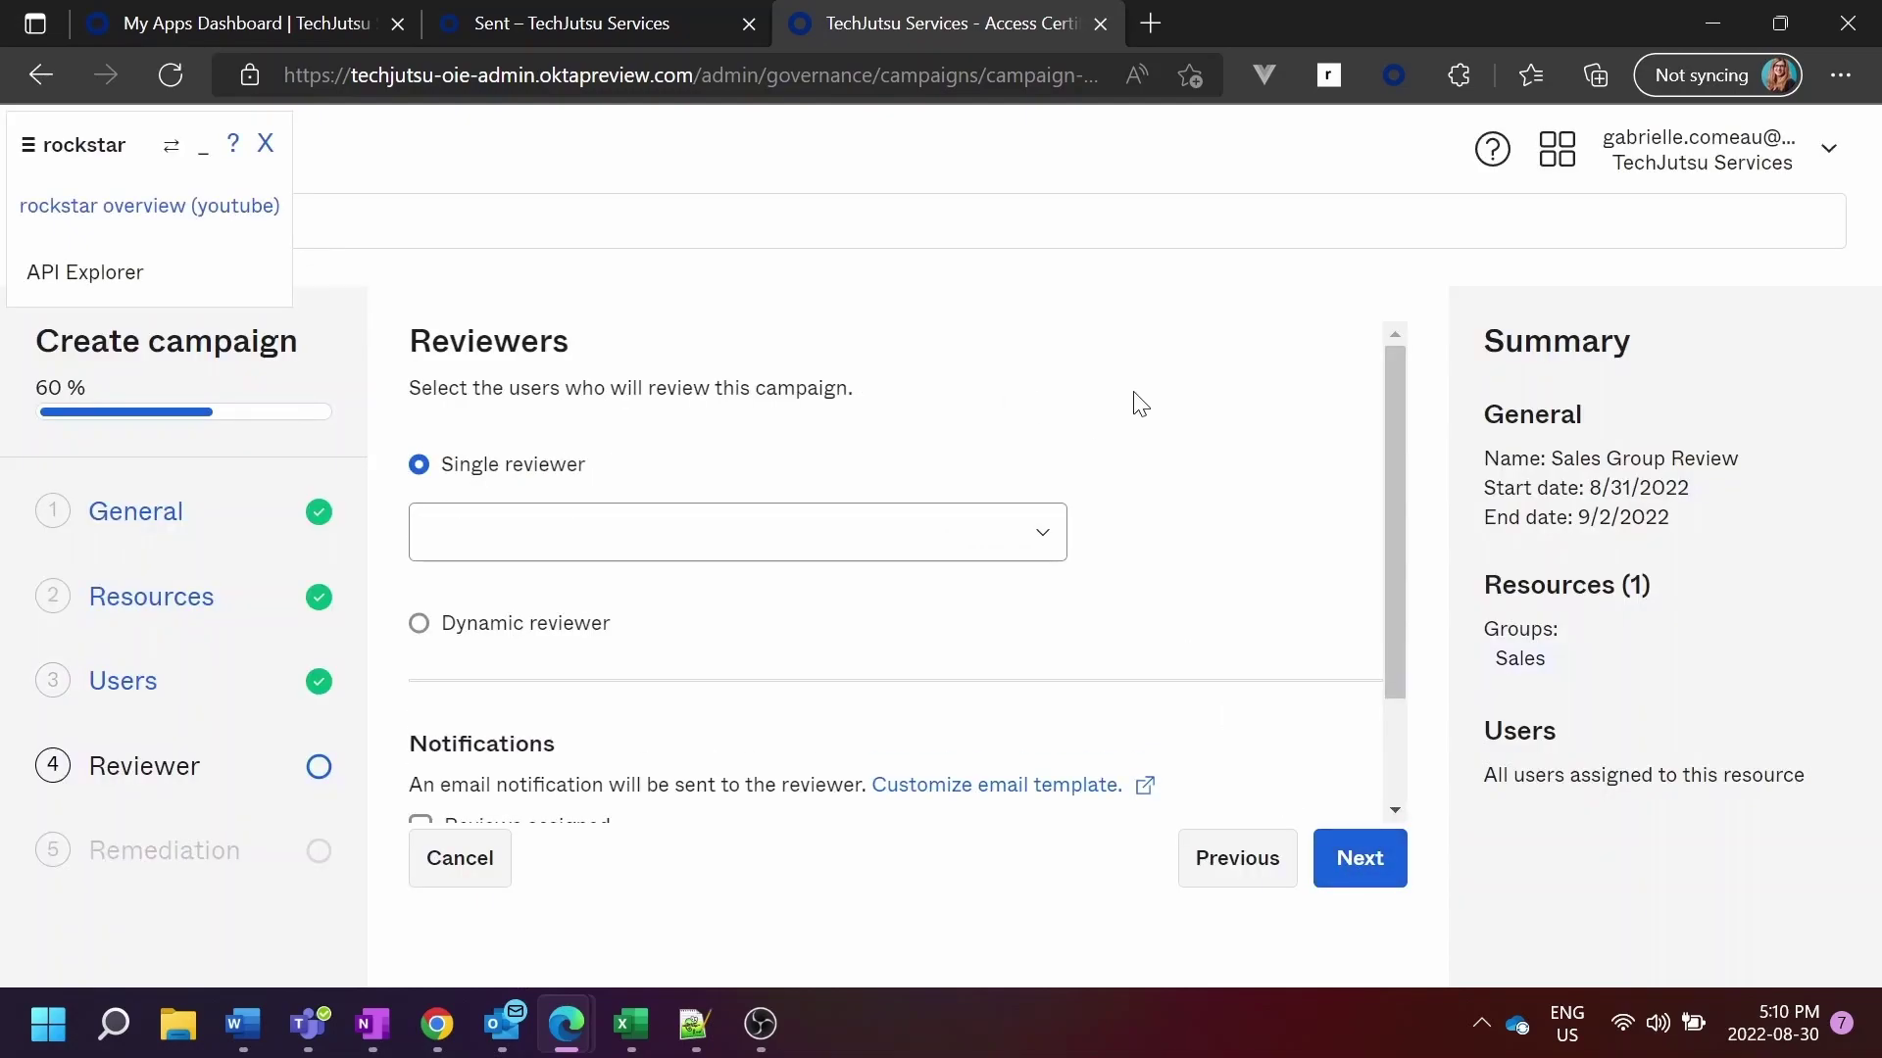
scroll(1137, 404, down, 1)
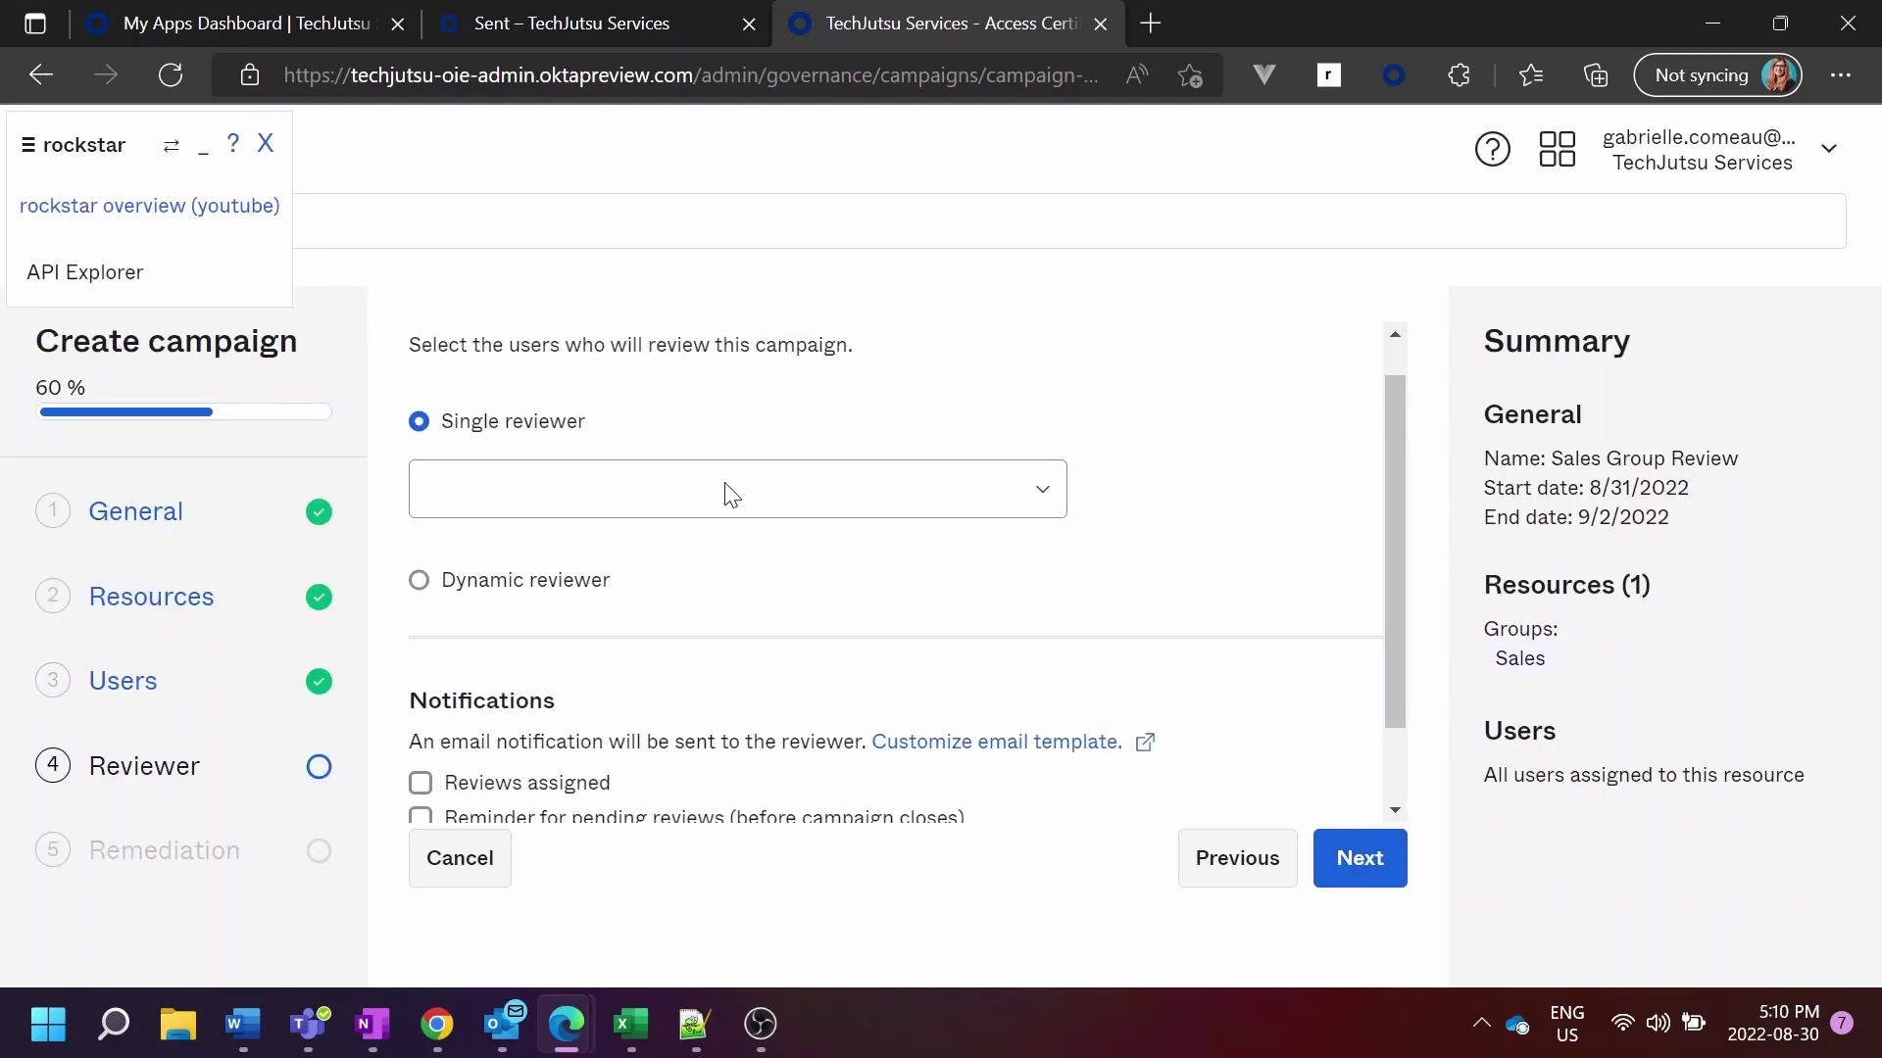
click(529, 577)
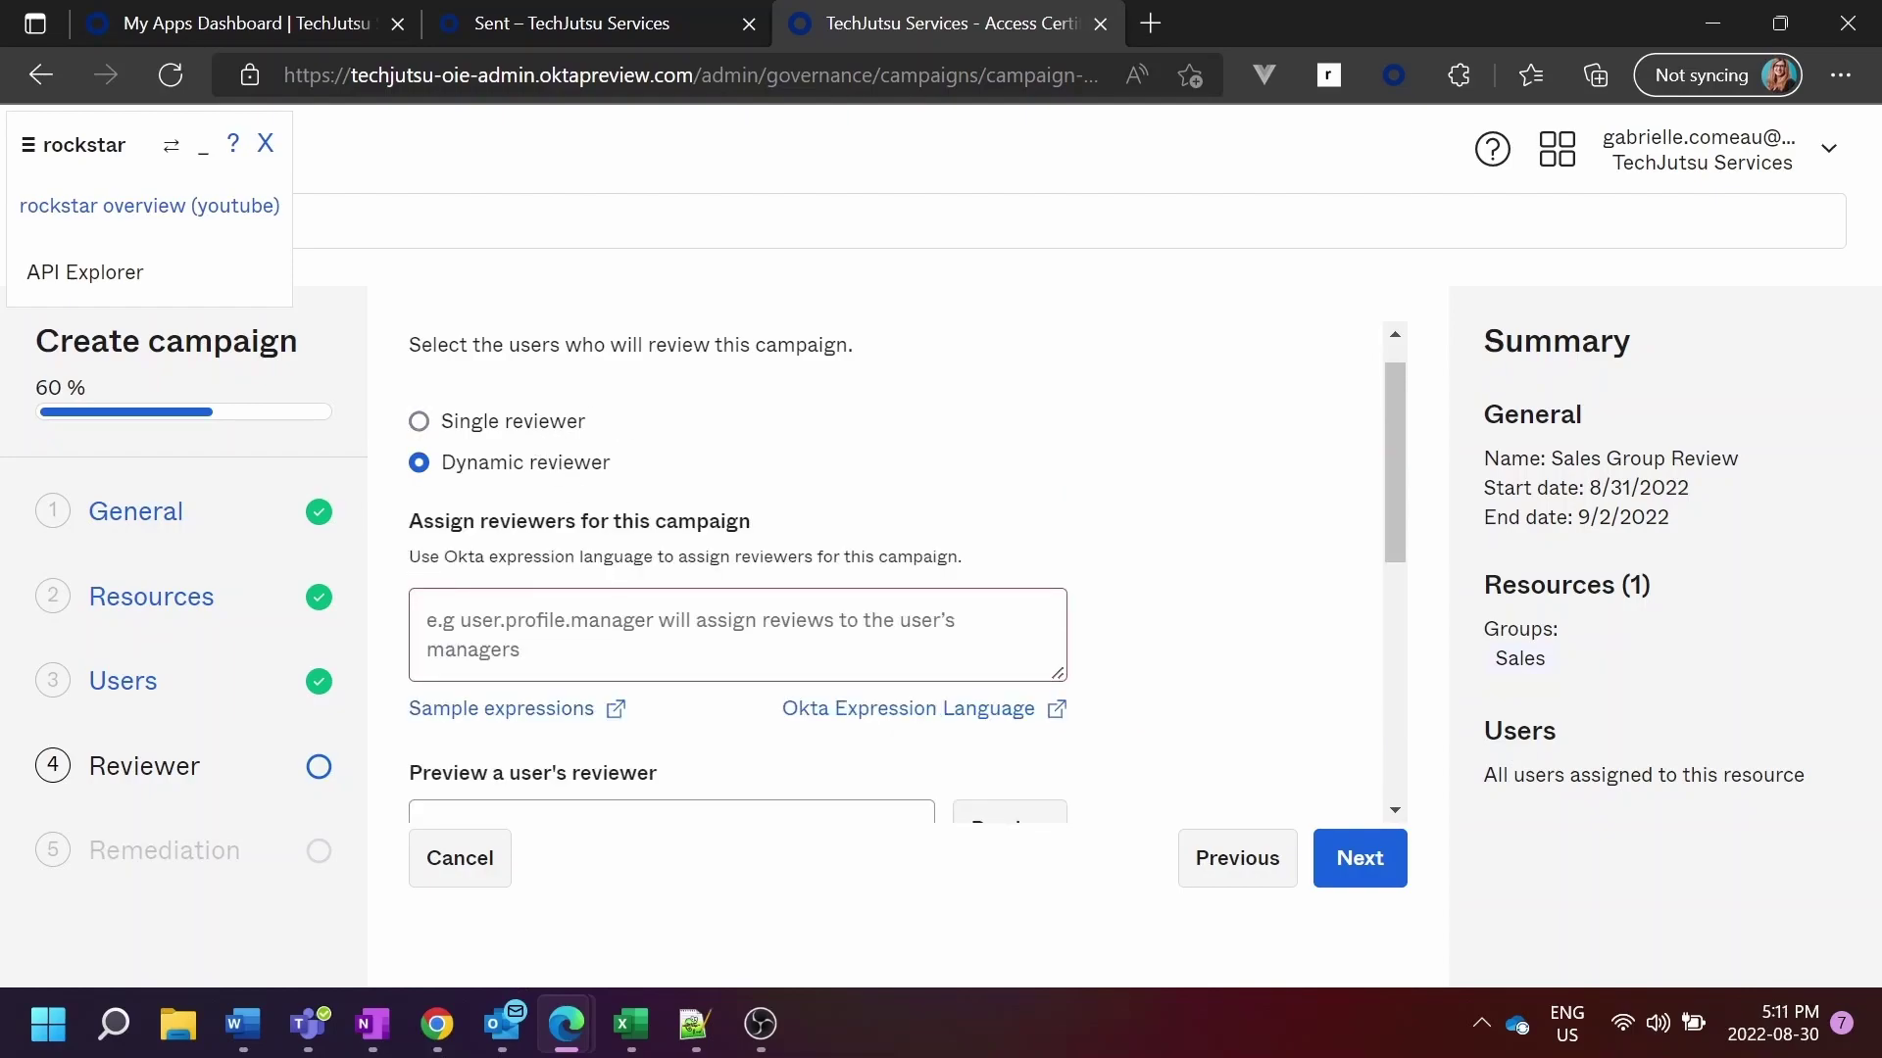
click(545, 427)
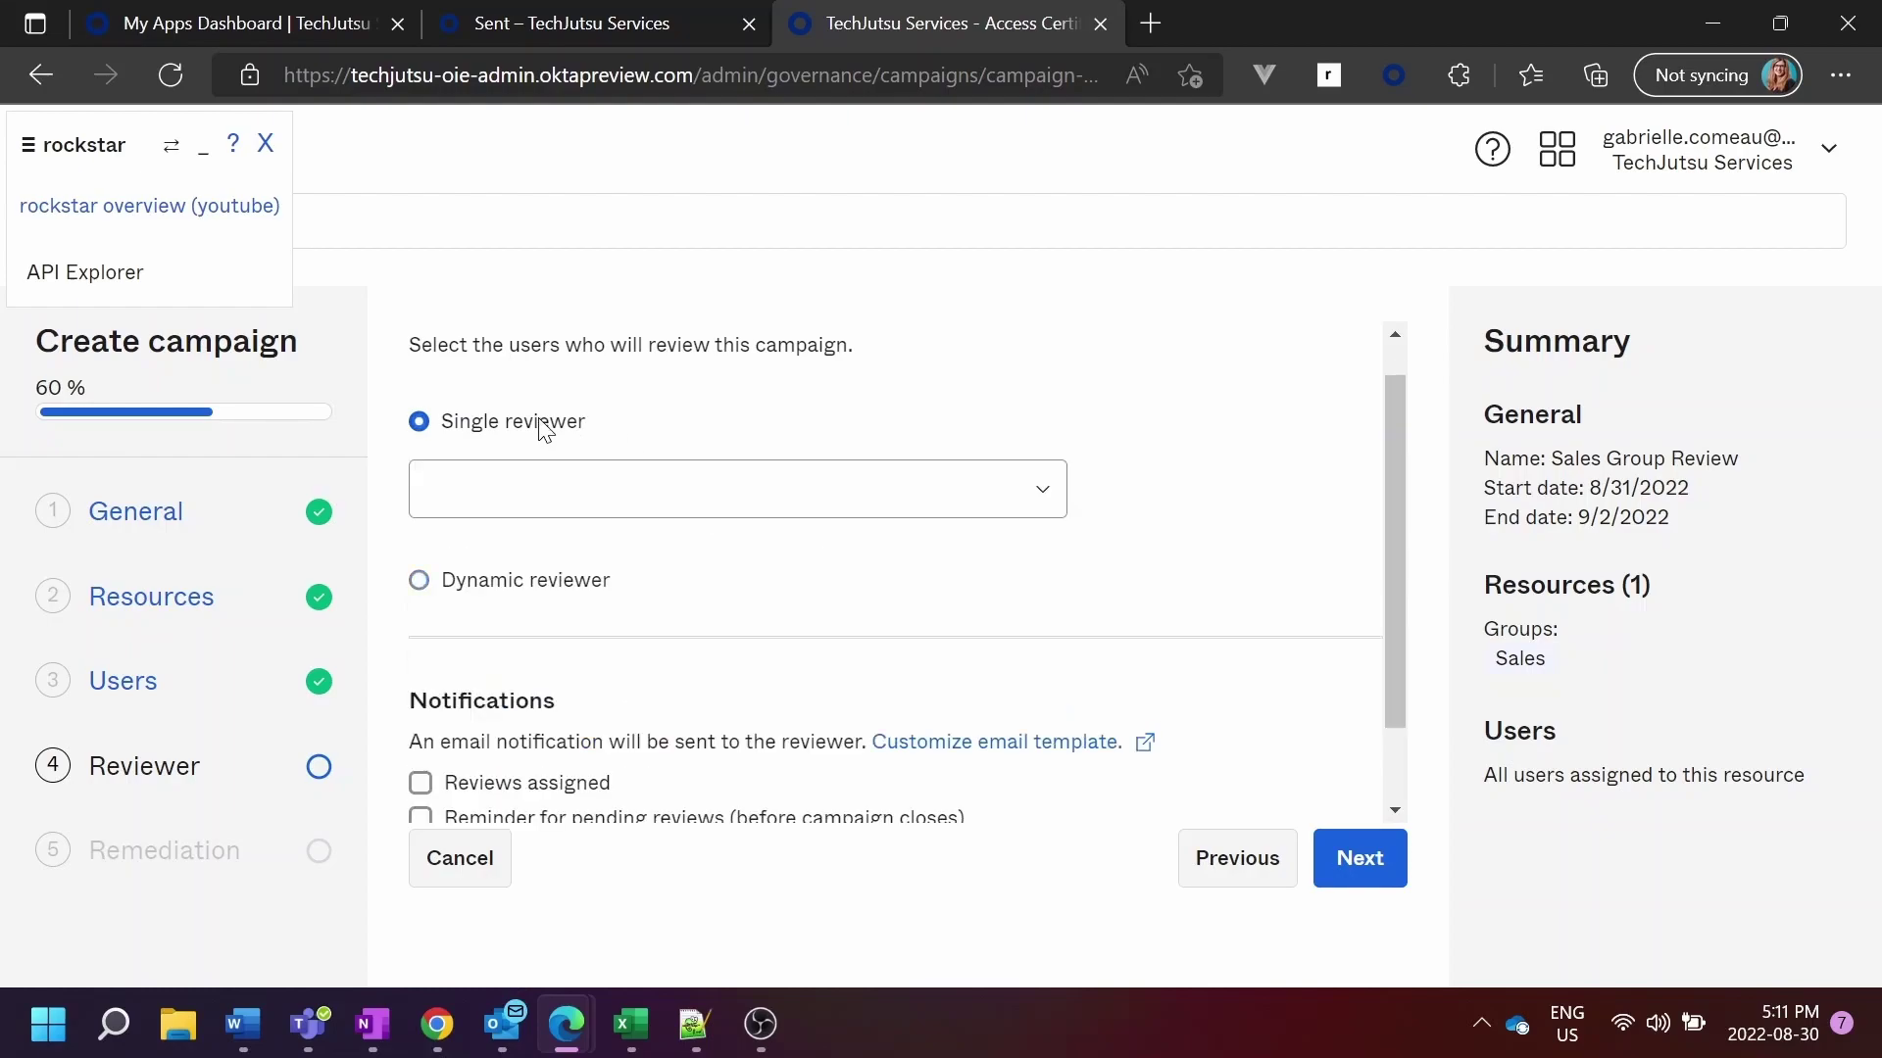
click(670, 488)
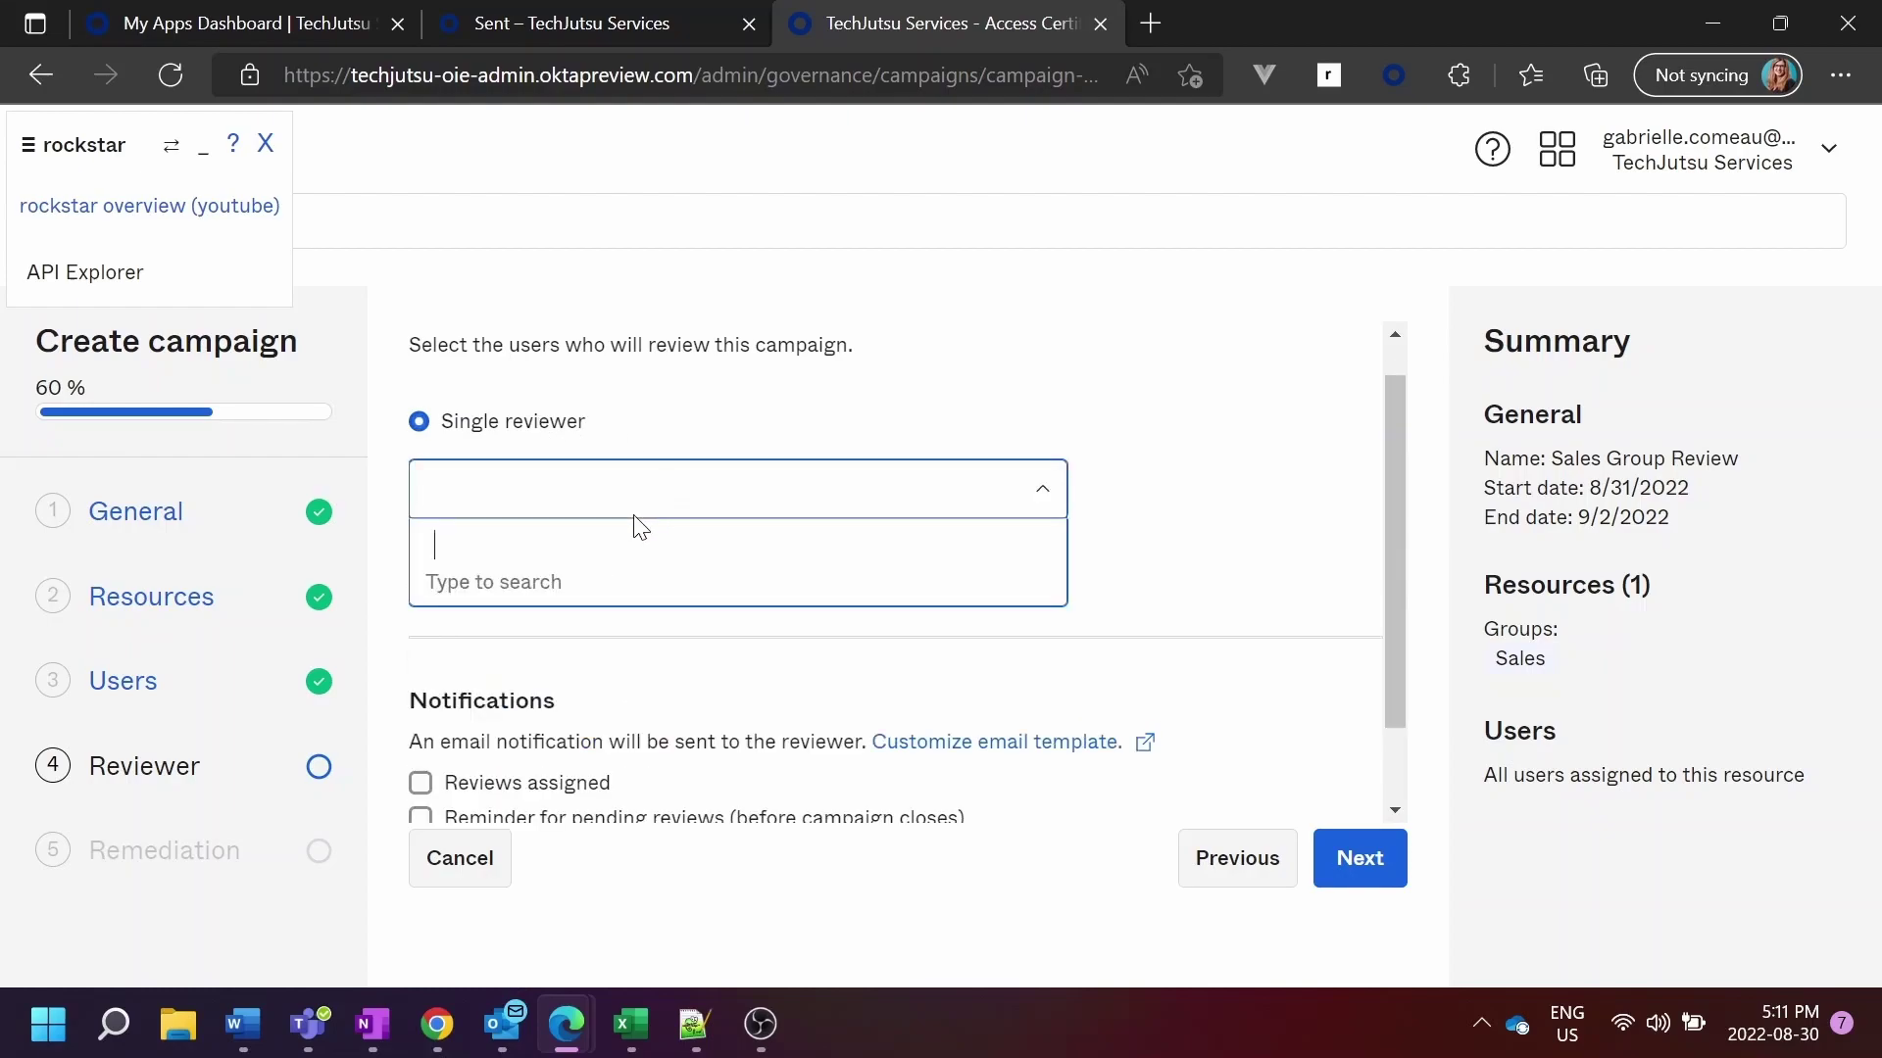
text(Gabrielle)
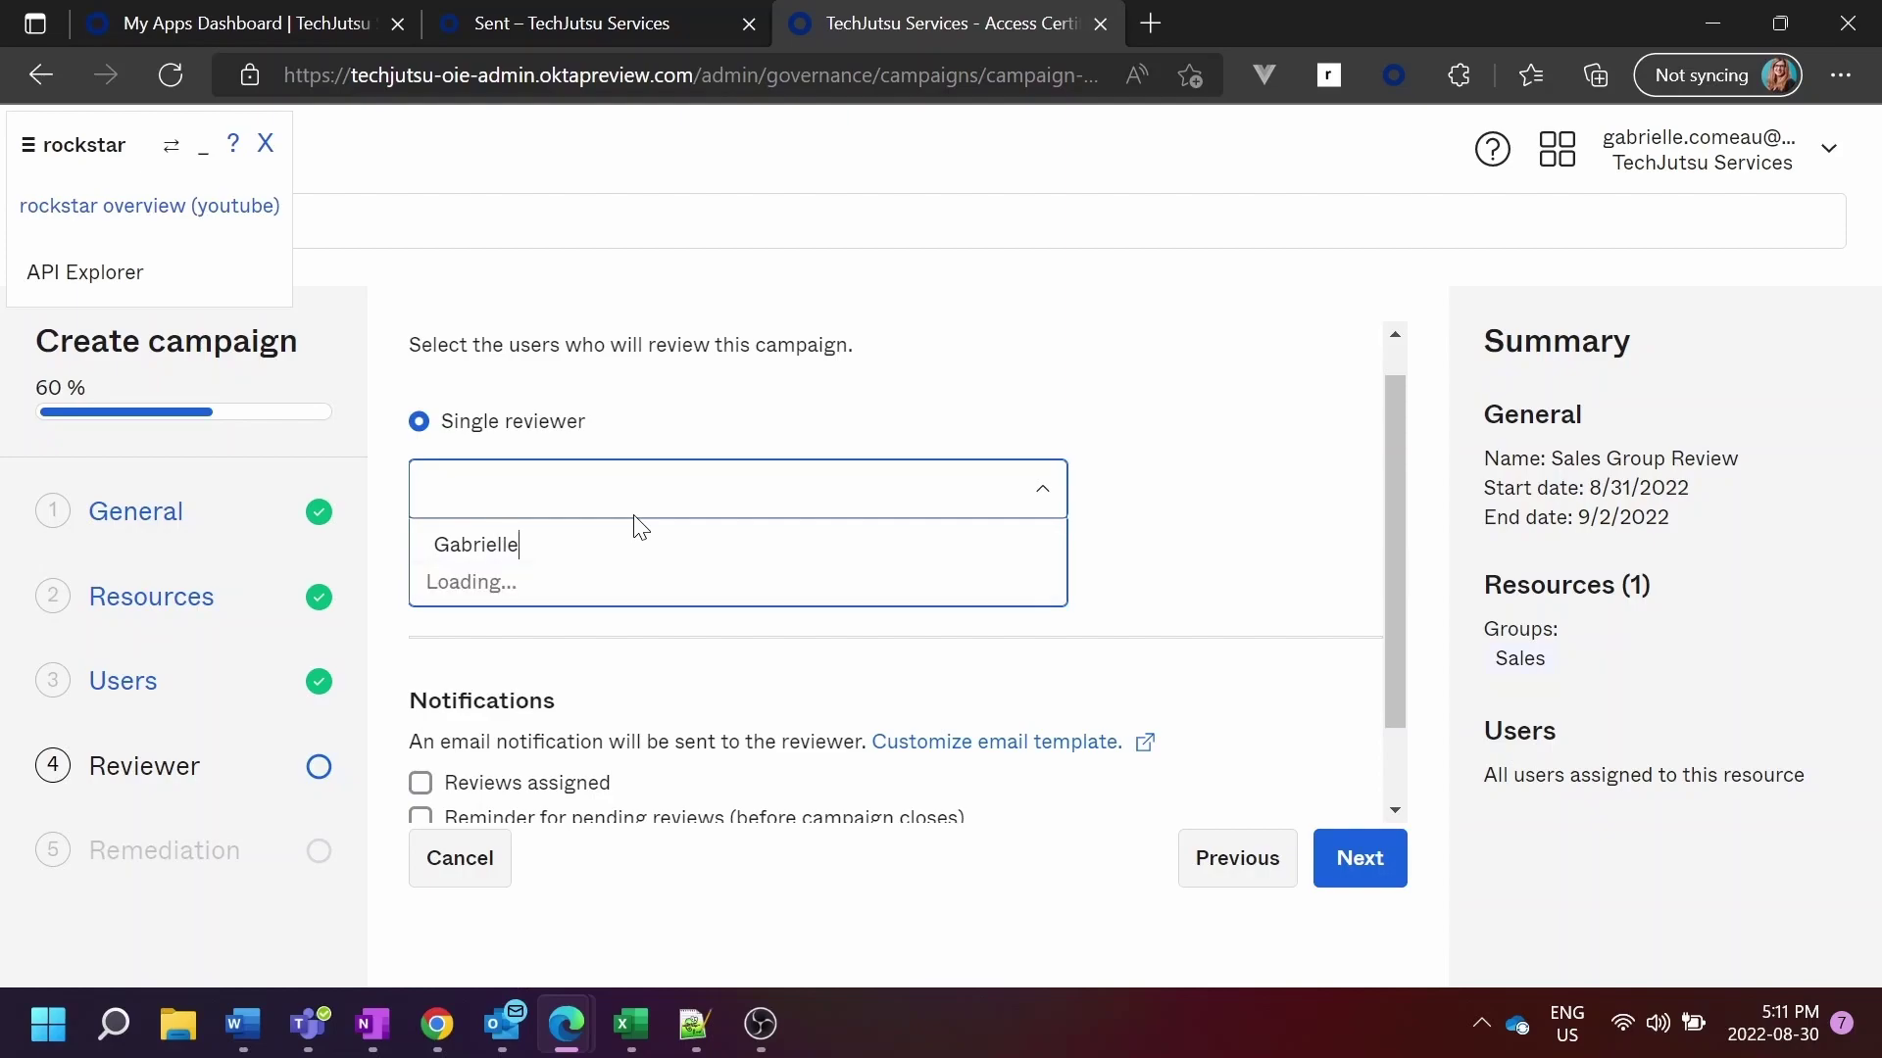
click(588, 579)
Step: Turn on reviewer notifications for Reviews assigned and Campaign ended
scroll(761, 637, down, 1)
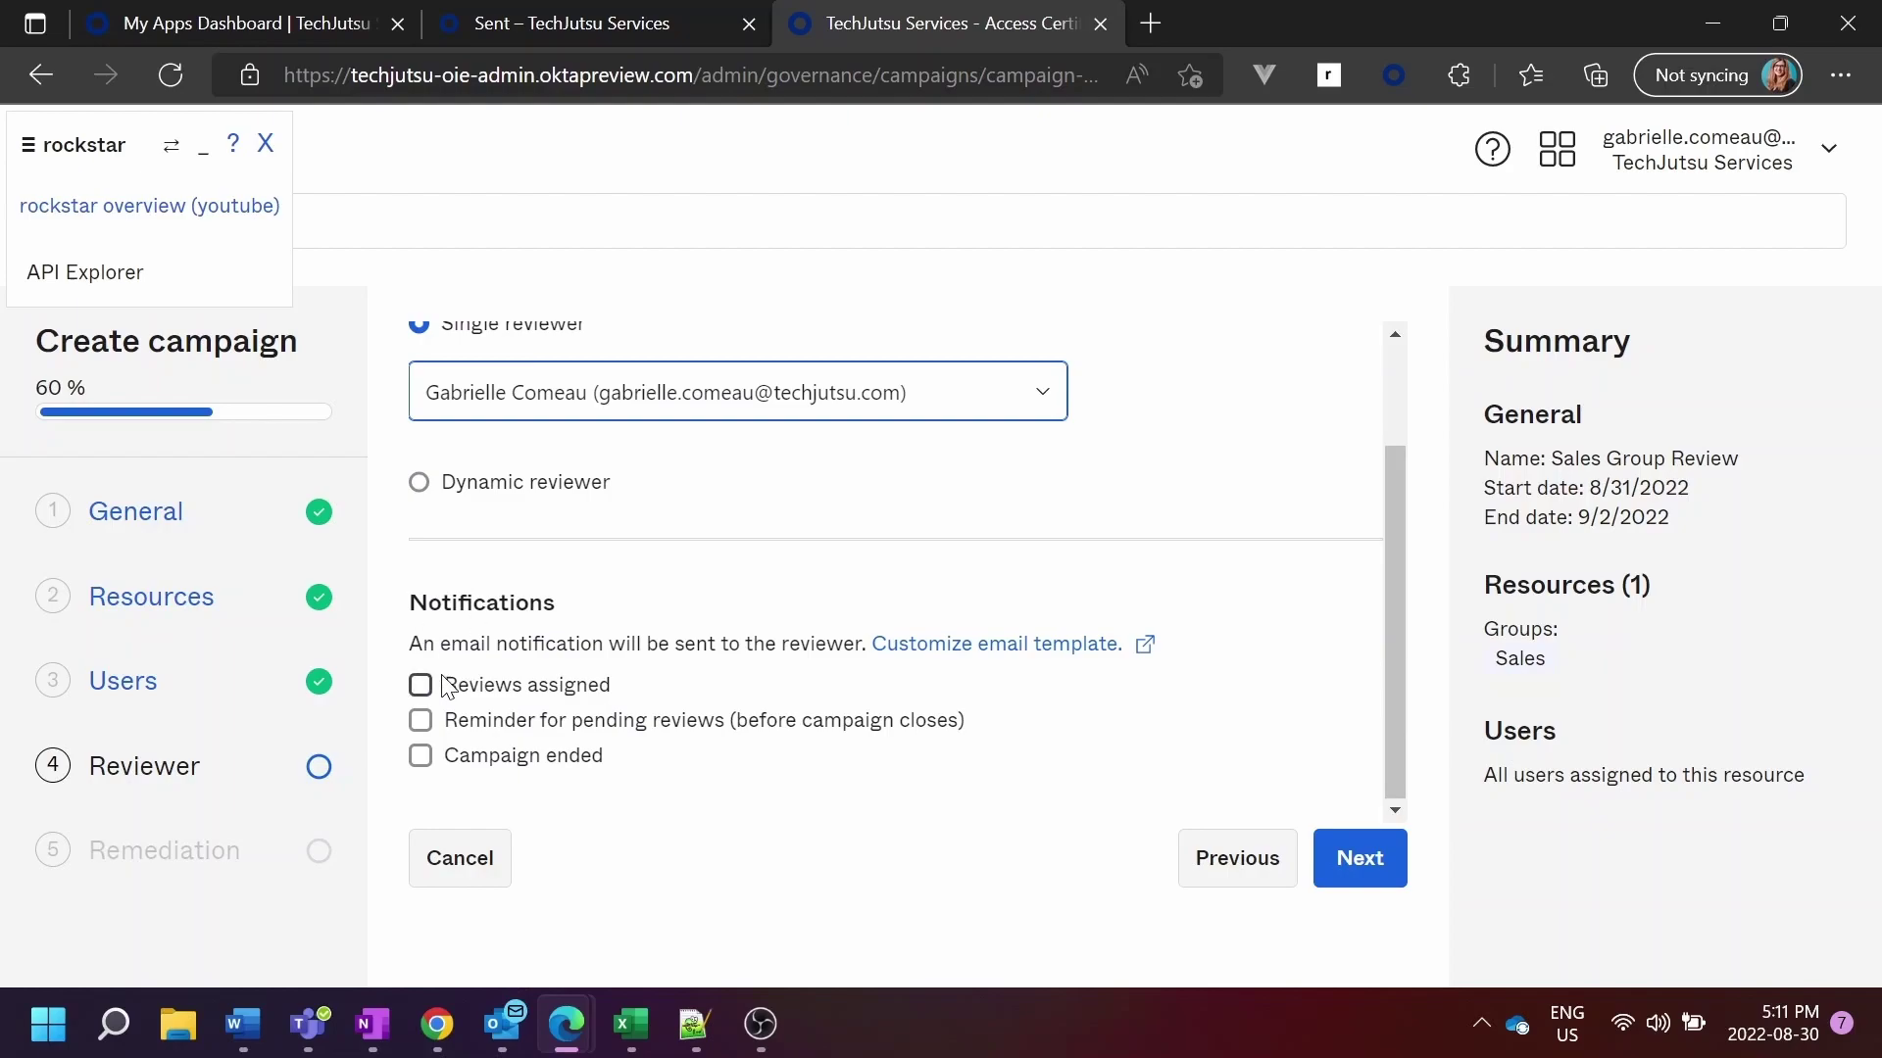
click(421, 686)
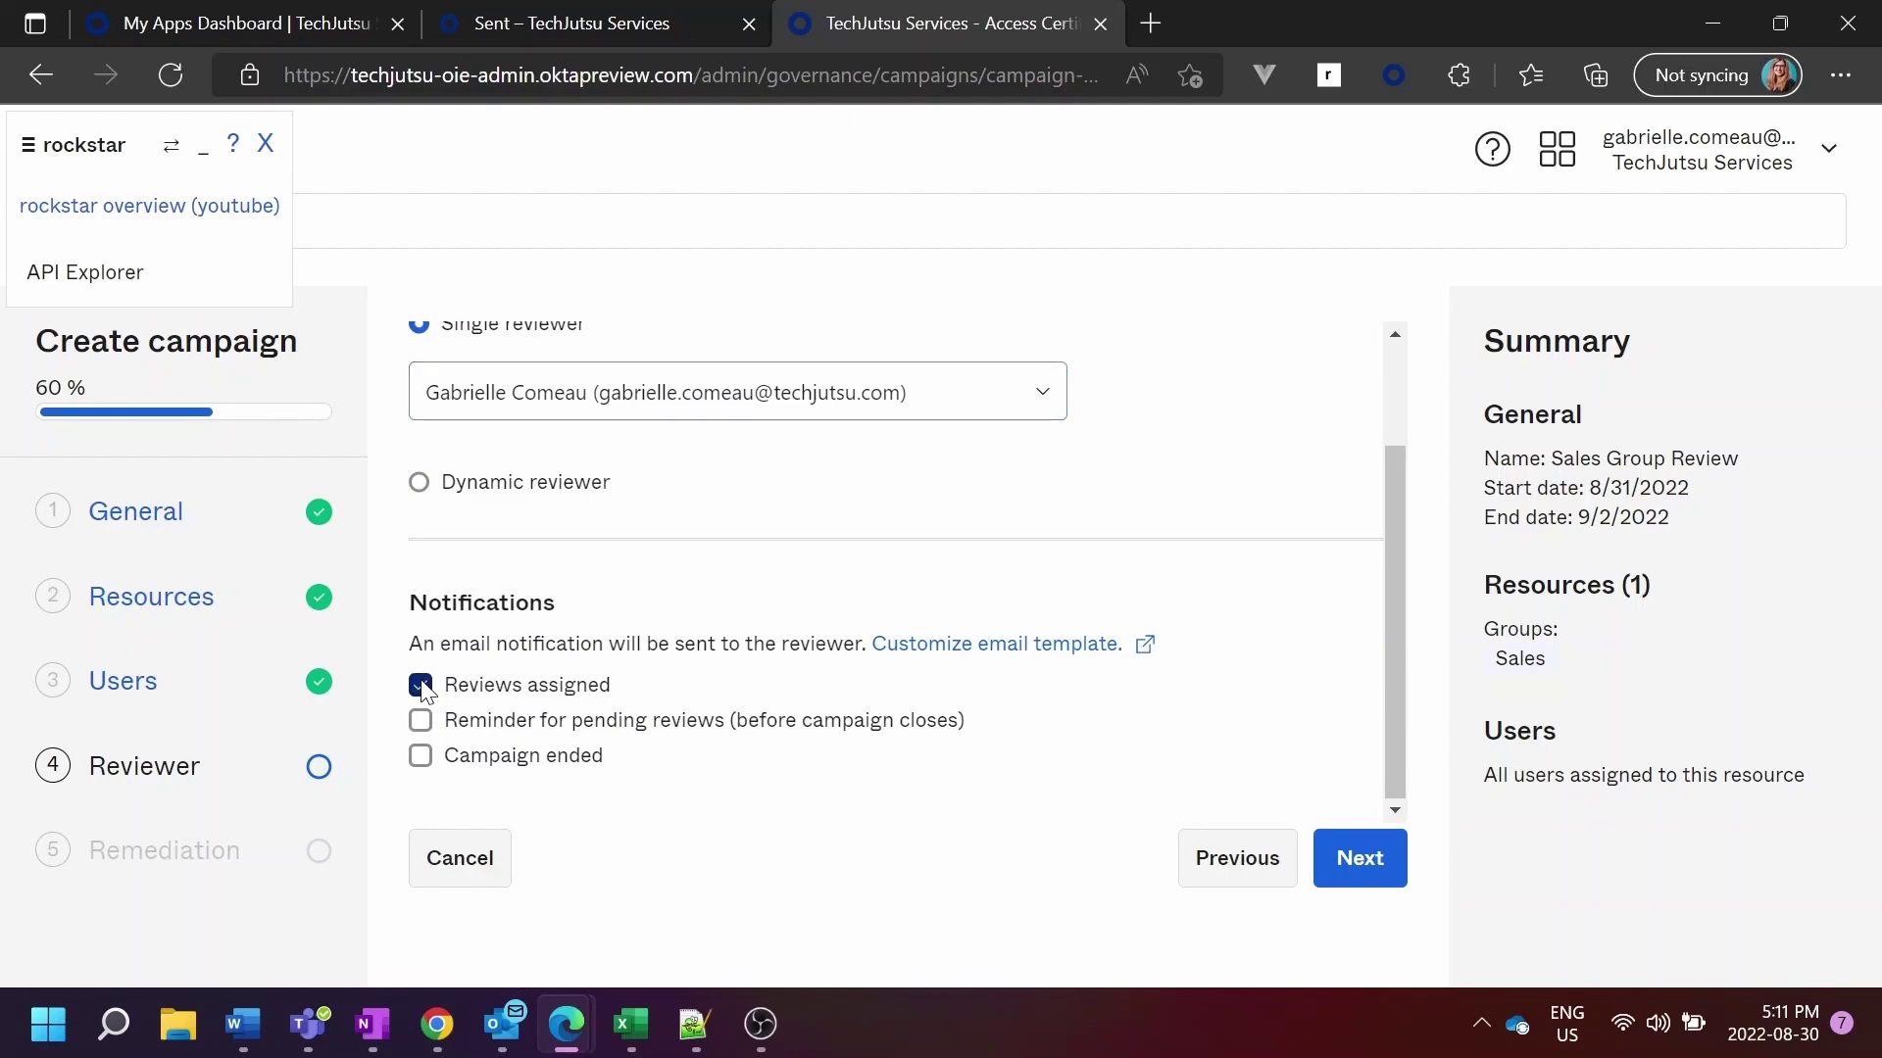
click(420, 756)
mouse_move(750, 727)
Step: Set revoked access to Remove user from resource and schedule the Sales Group Review campaign
click(1355, 861)
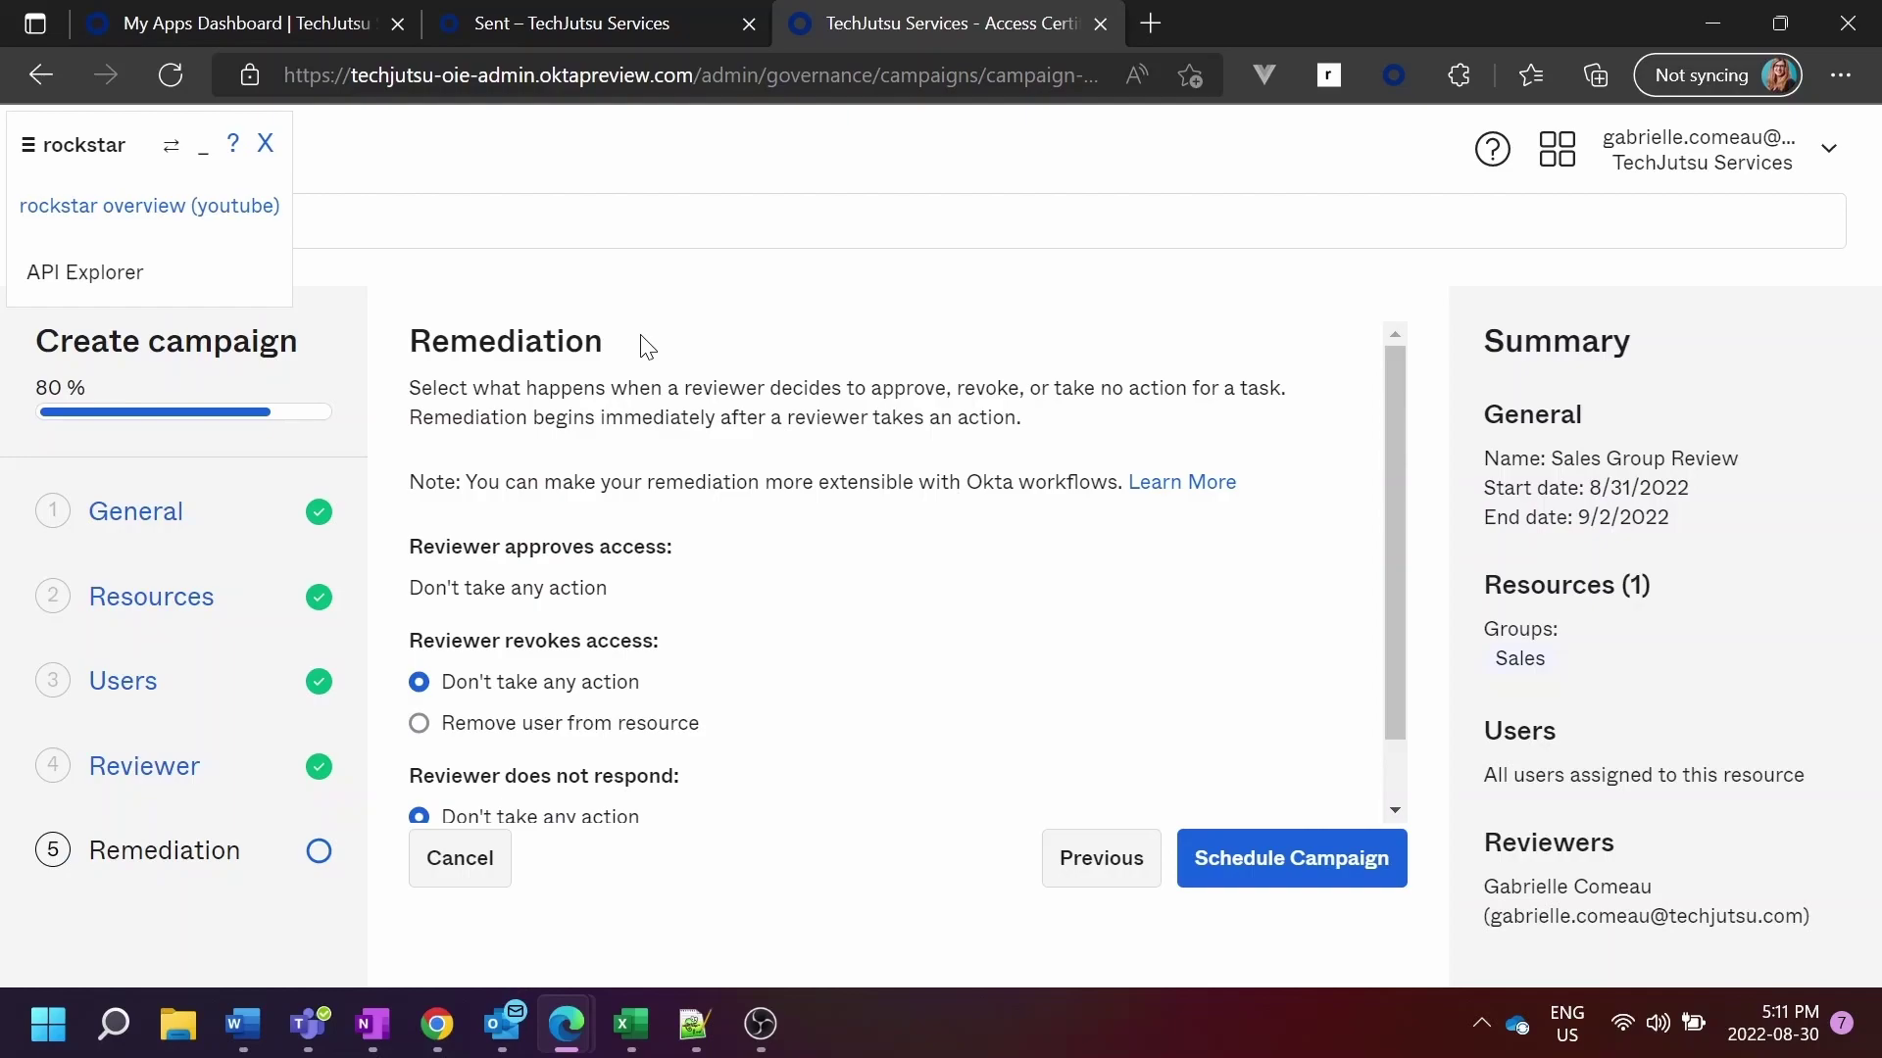
scroll(803, 541, down, 1)
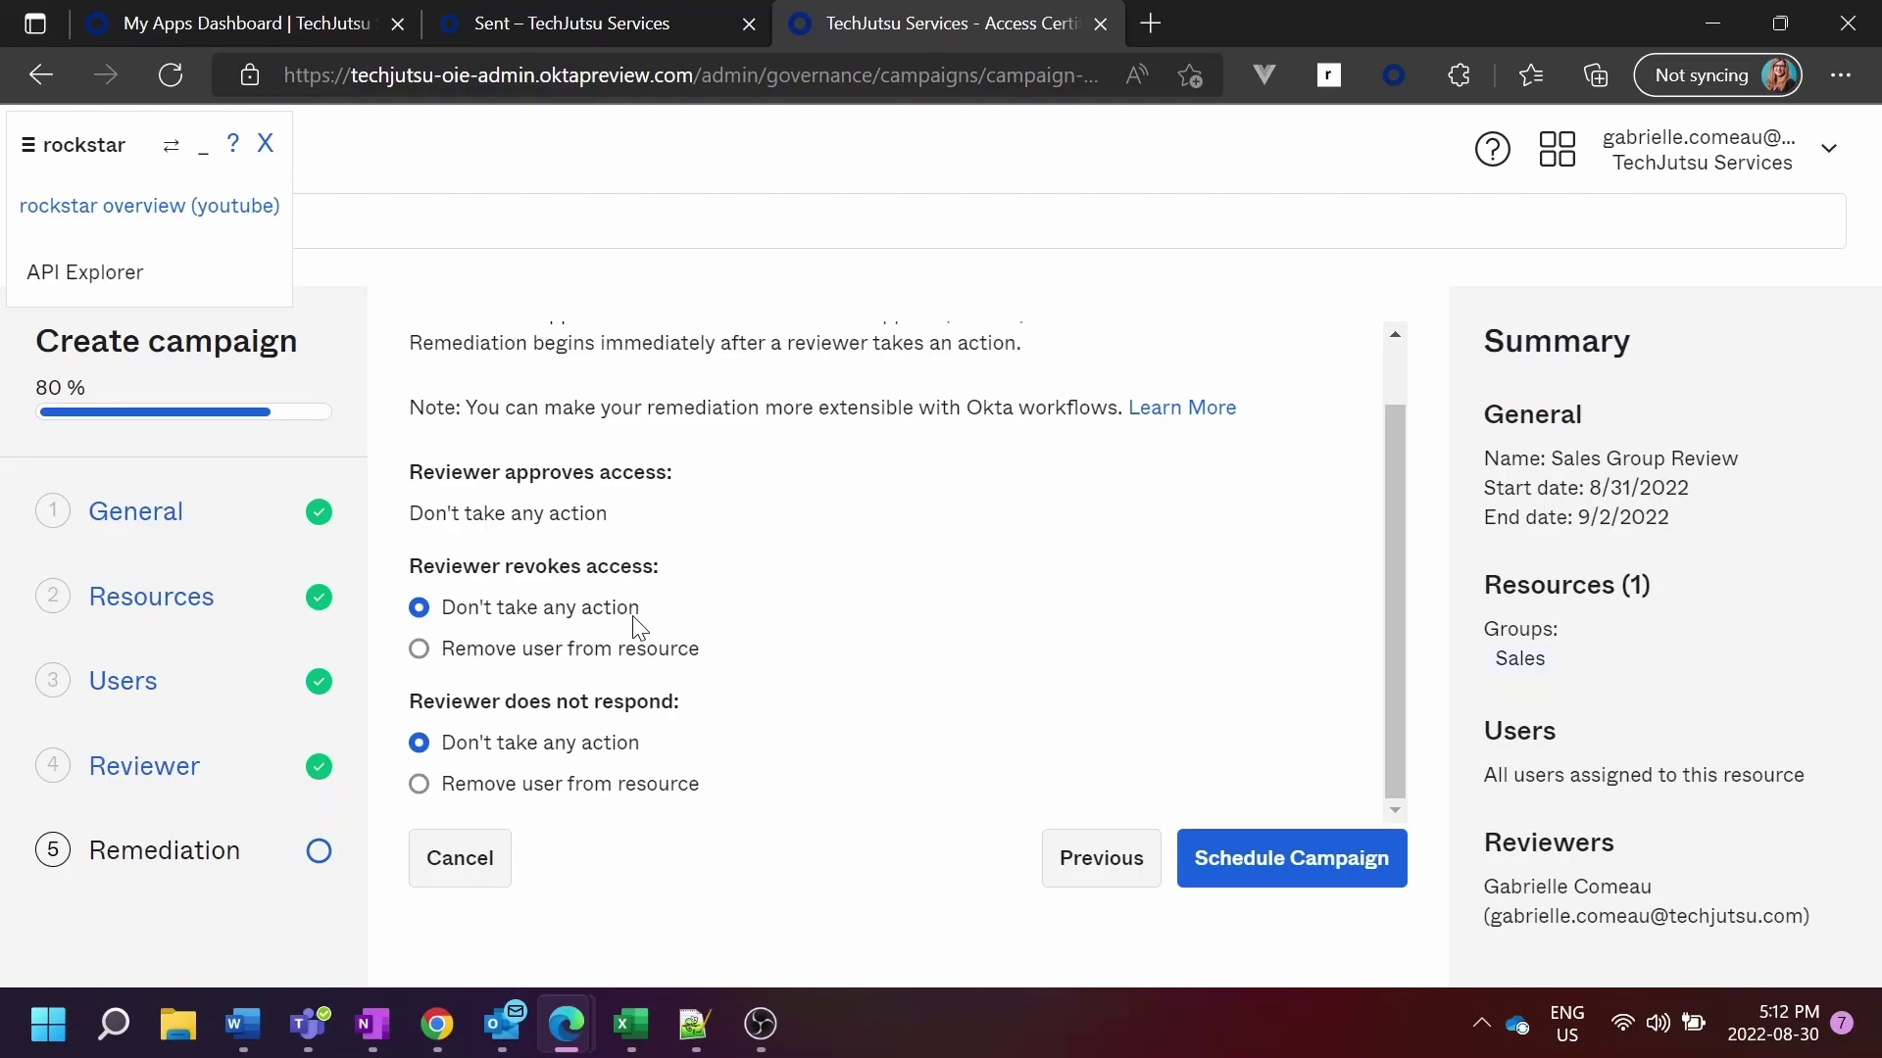
click(578, 655)
click(1247, 869)
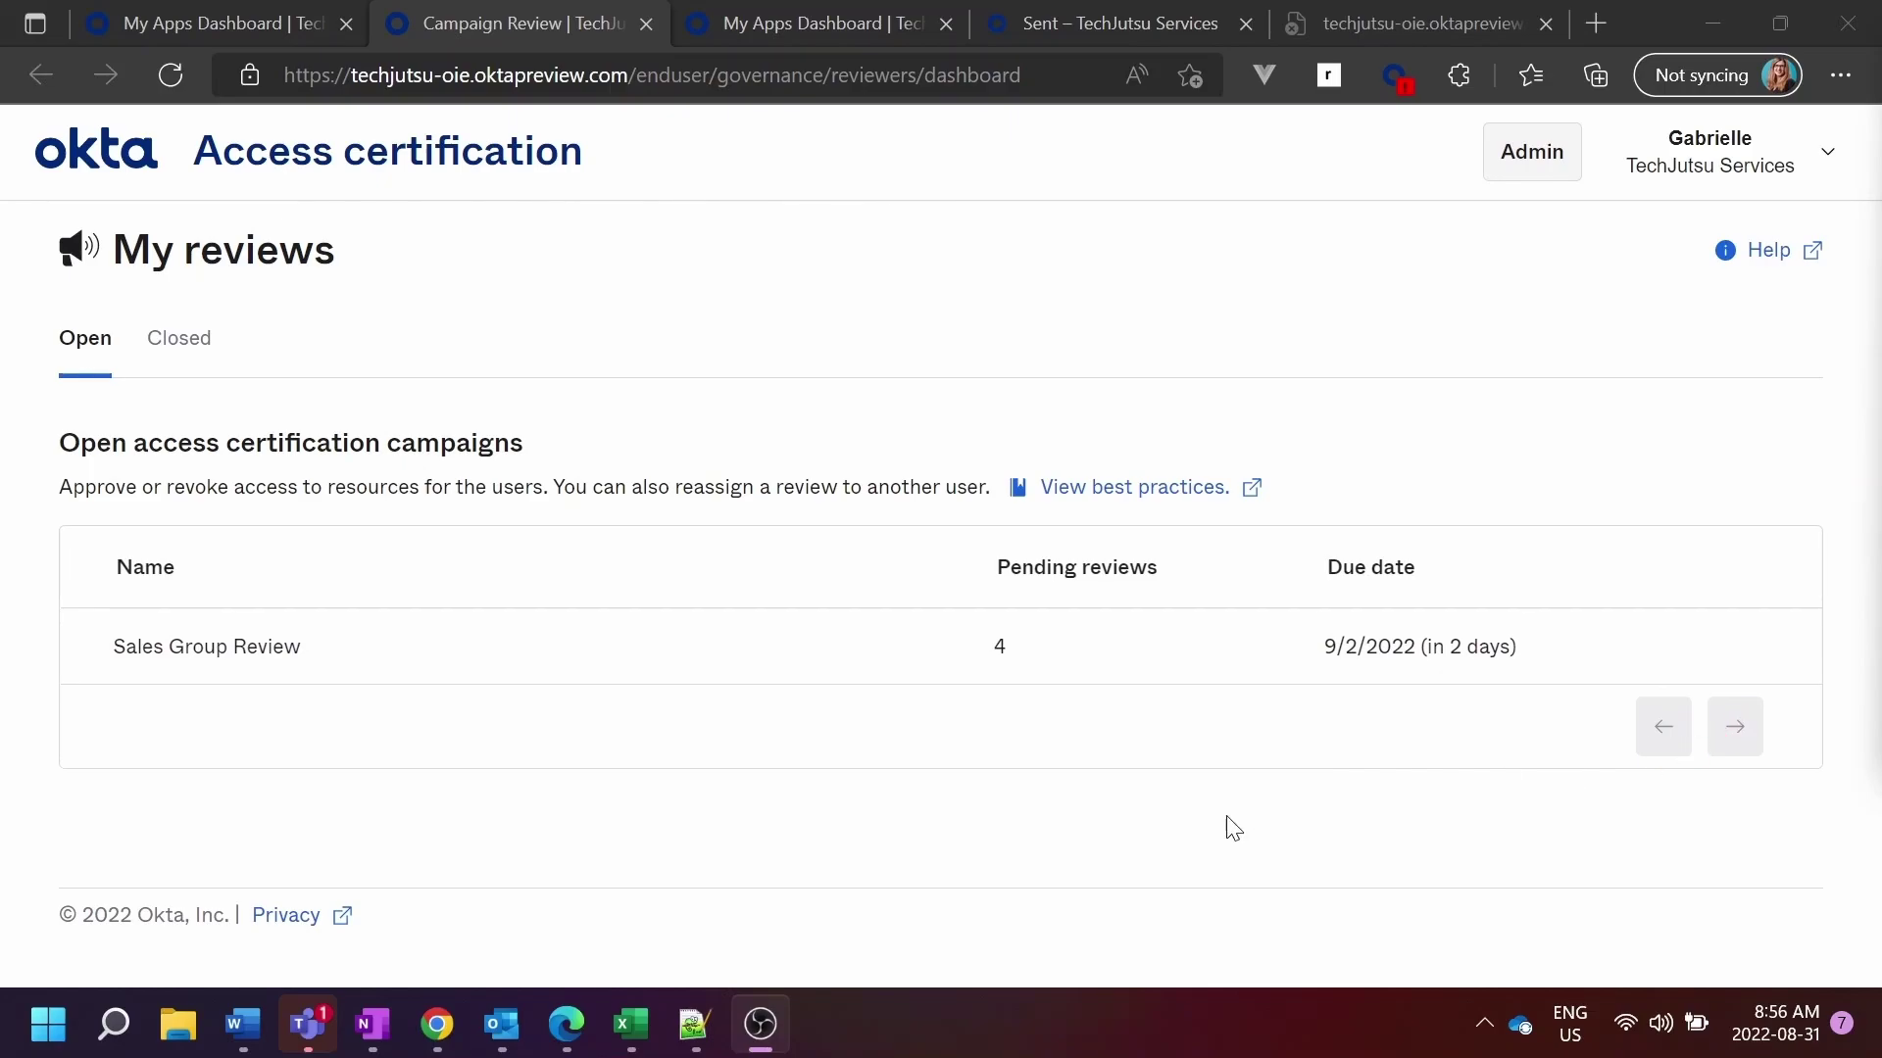
Step: Open the Sales Group Review reviews and select the first, second and fourth pending reviews
click(1143, 652)
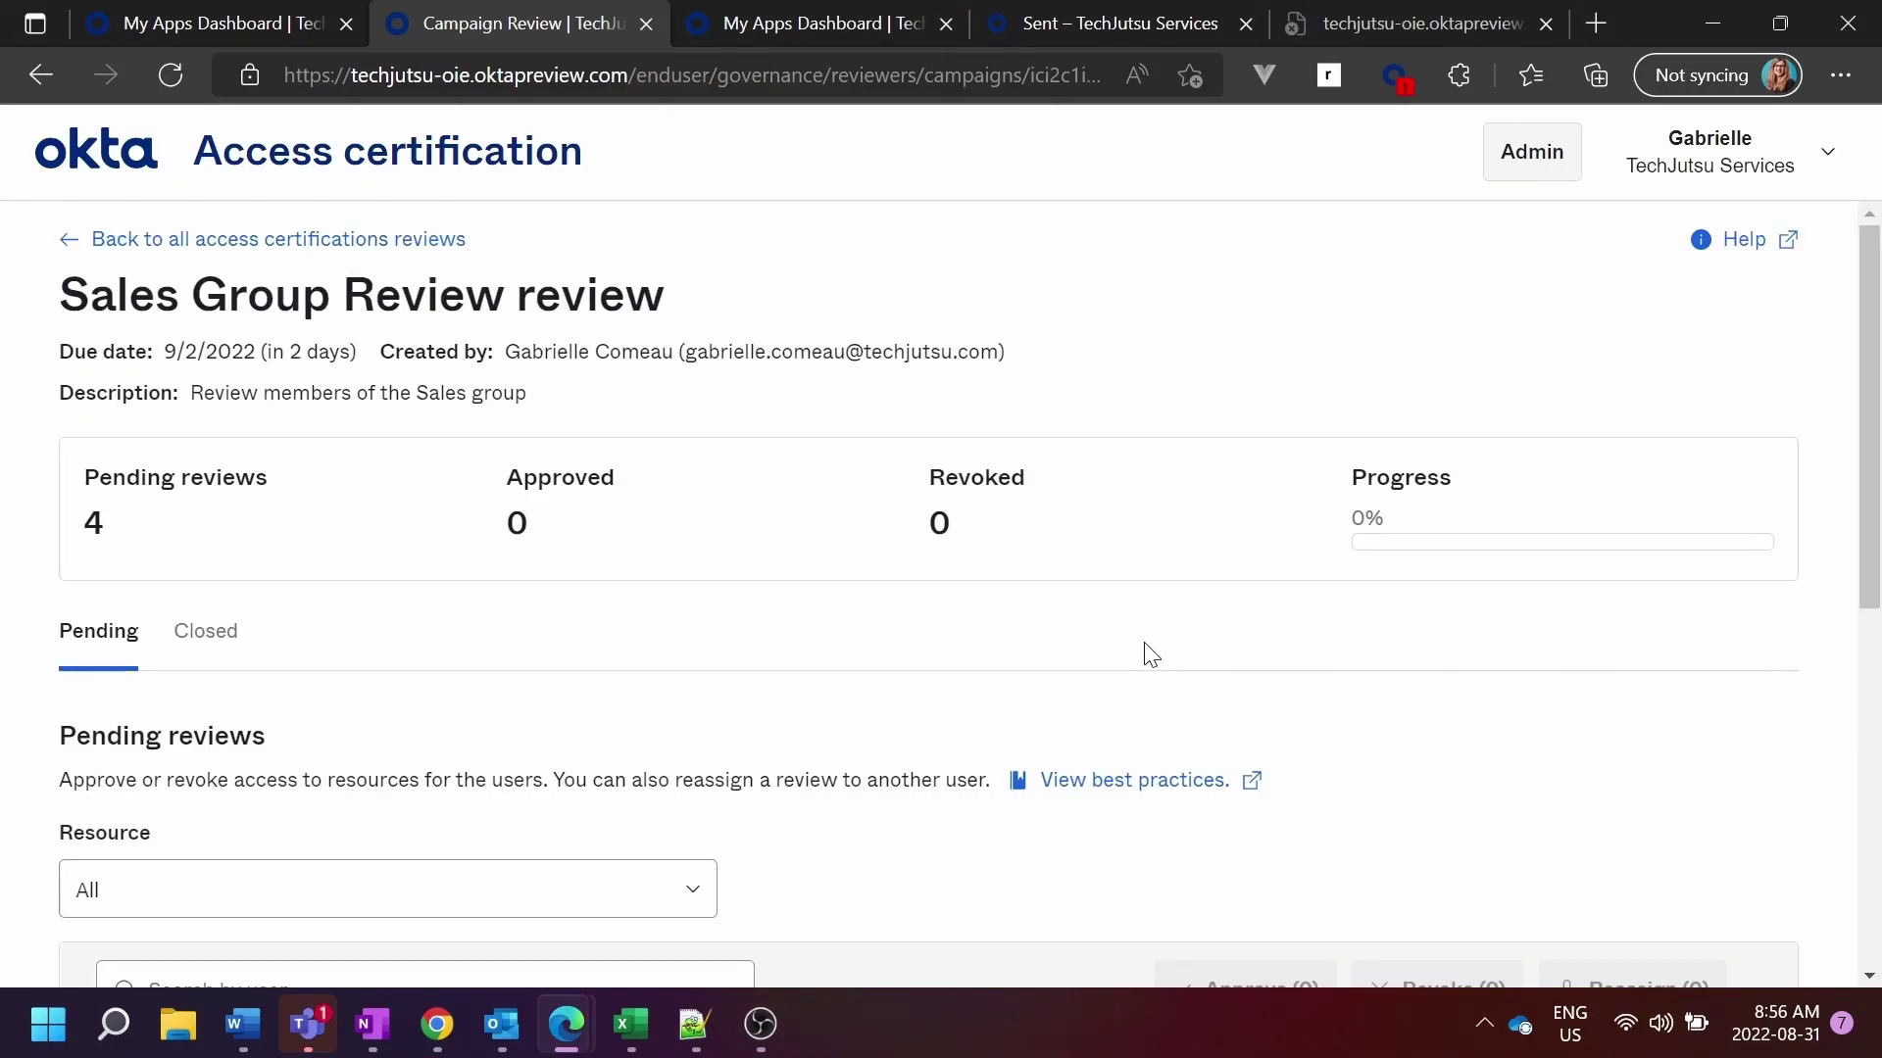
scroll(1152, 655, down, 1)
scroll(1151, 655, down, 2)
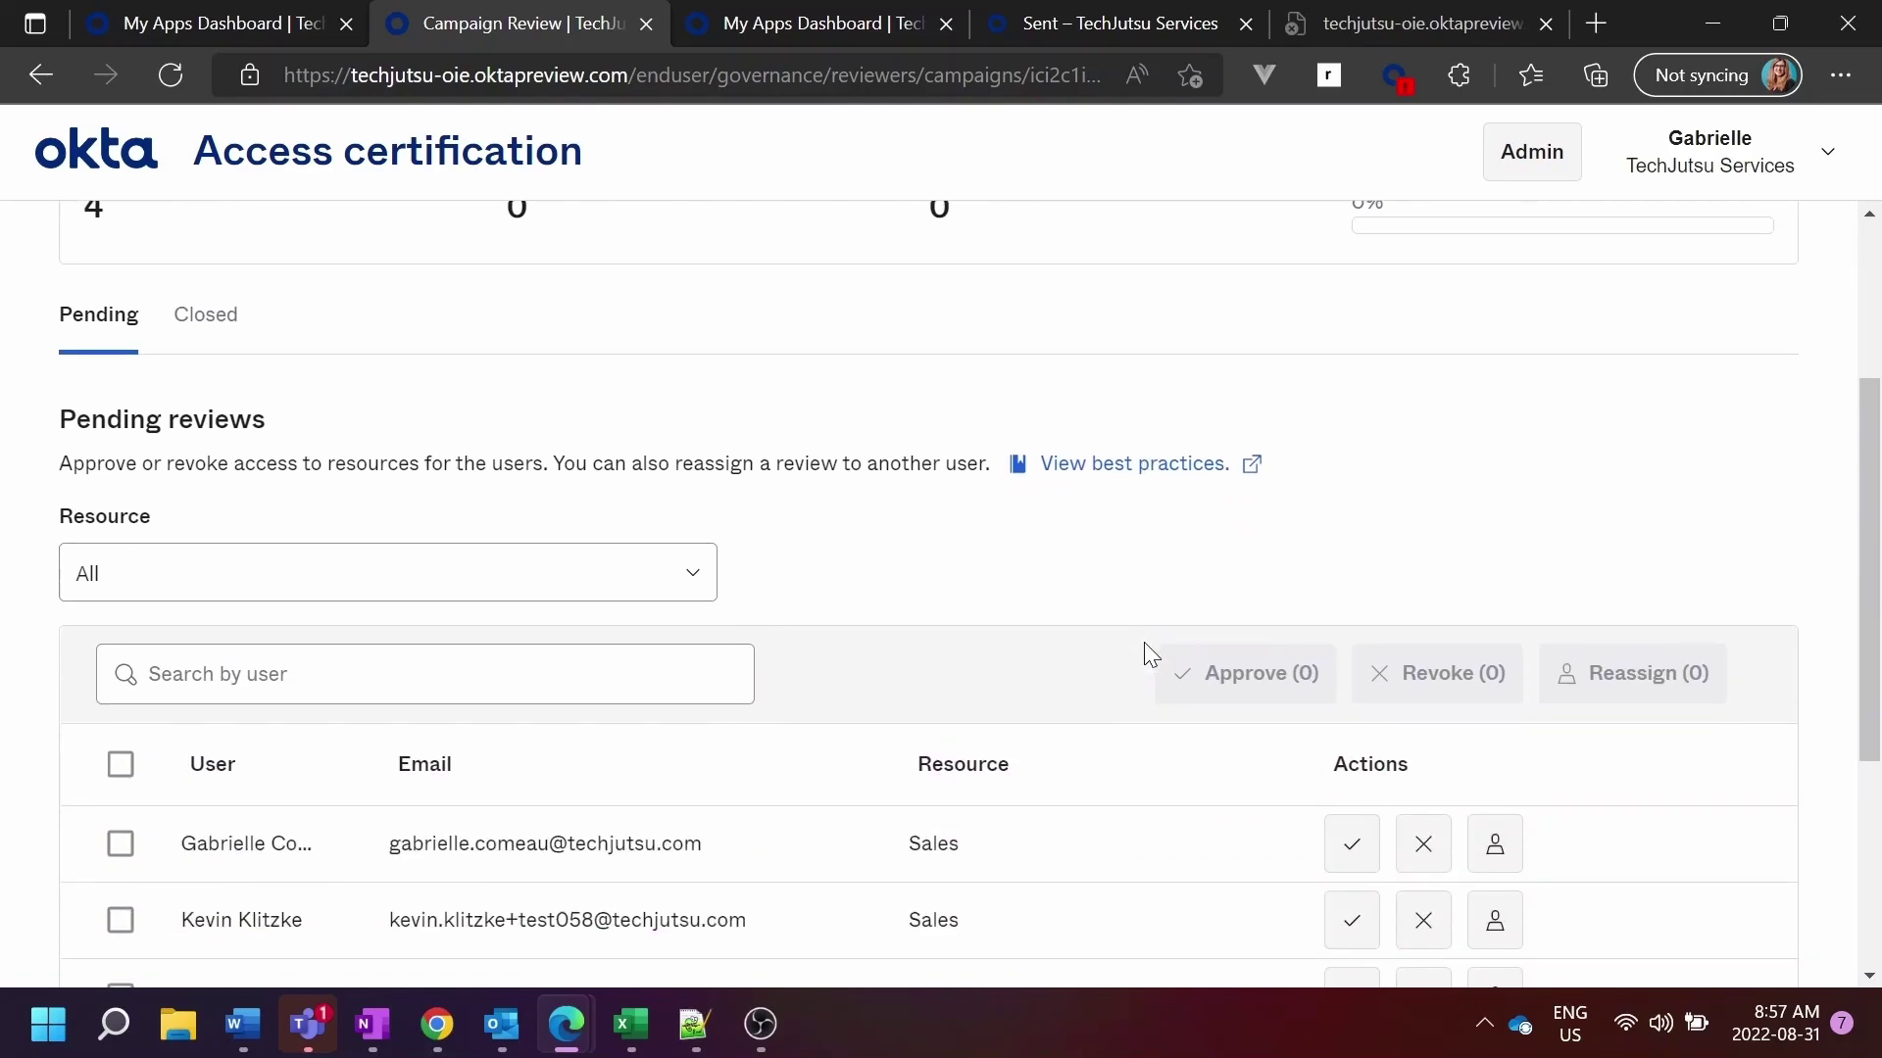
scroll(1151, 654, down, 1)
scroll(1151, 654, up, 4)
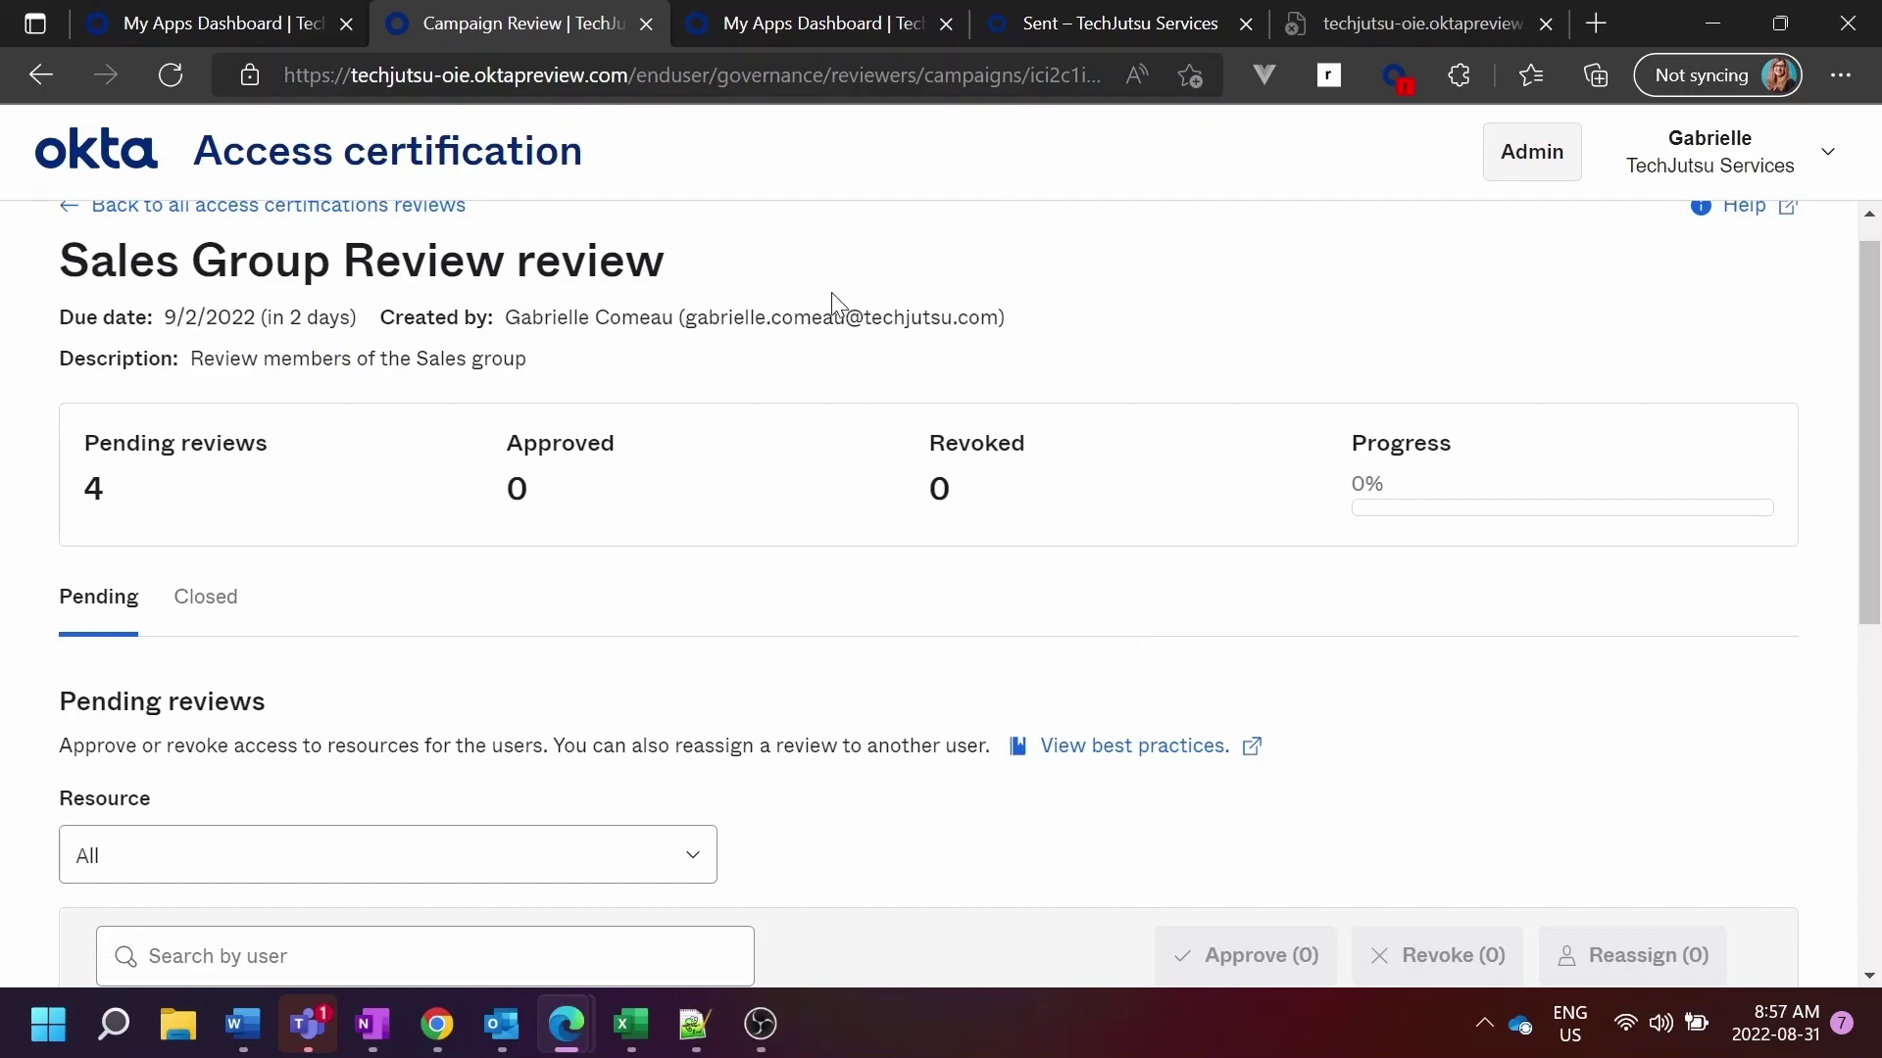
scroll(1092, 516, down, 2)
scroll(1094, 517, down, 4)
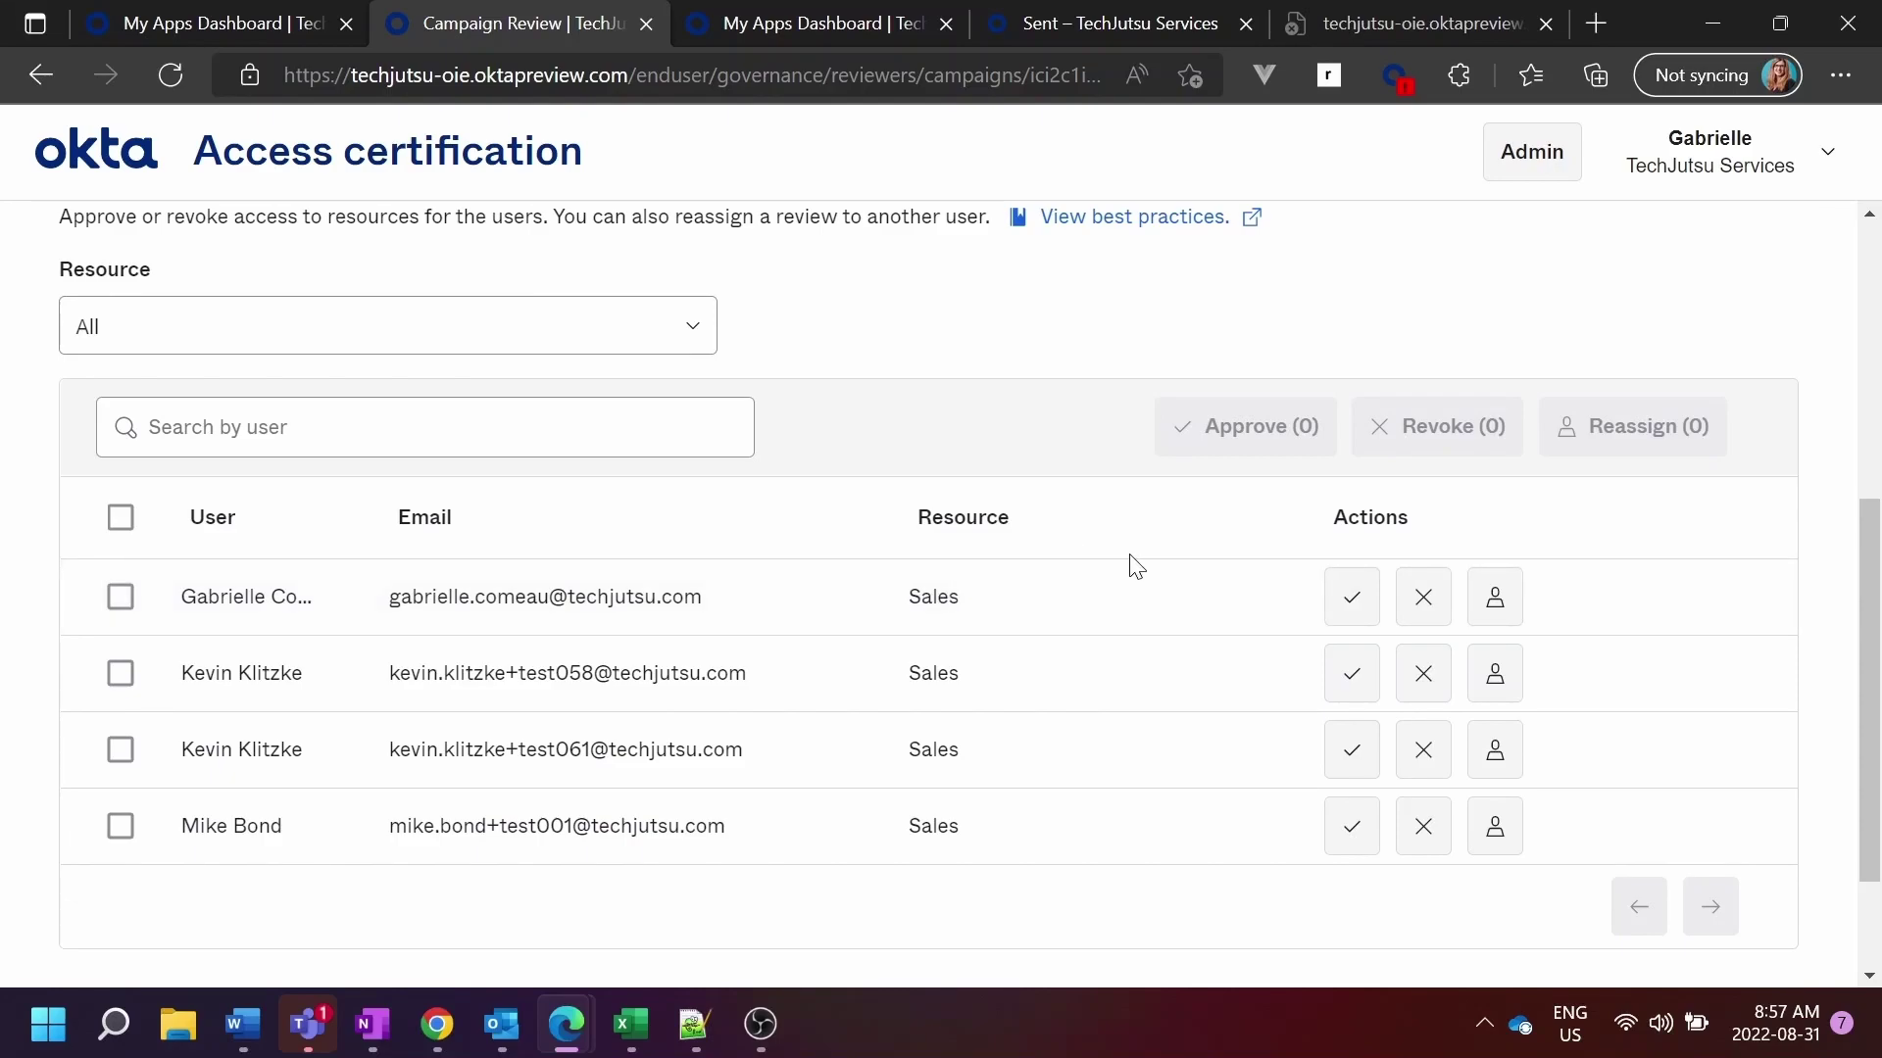
click(120, 600)
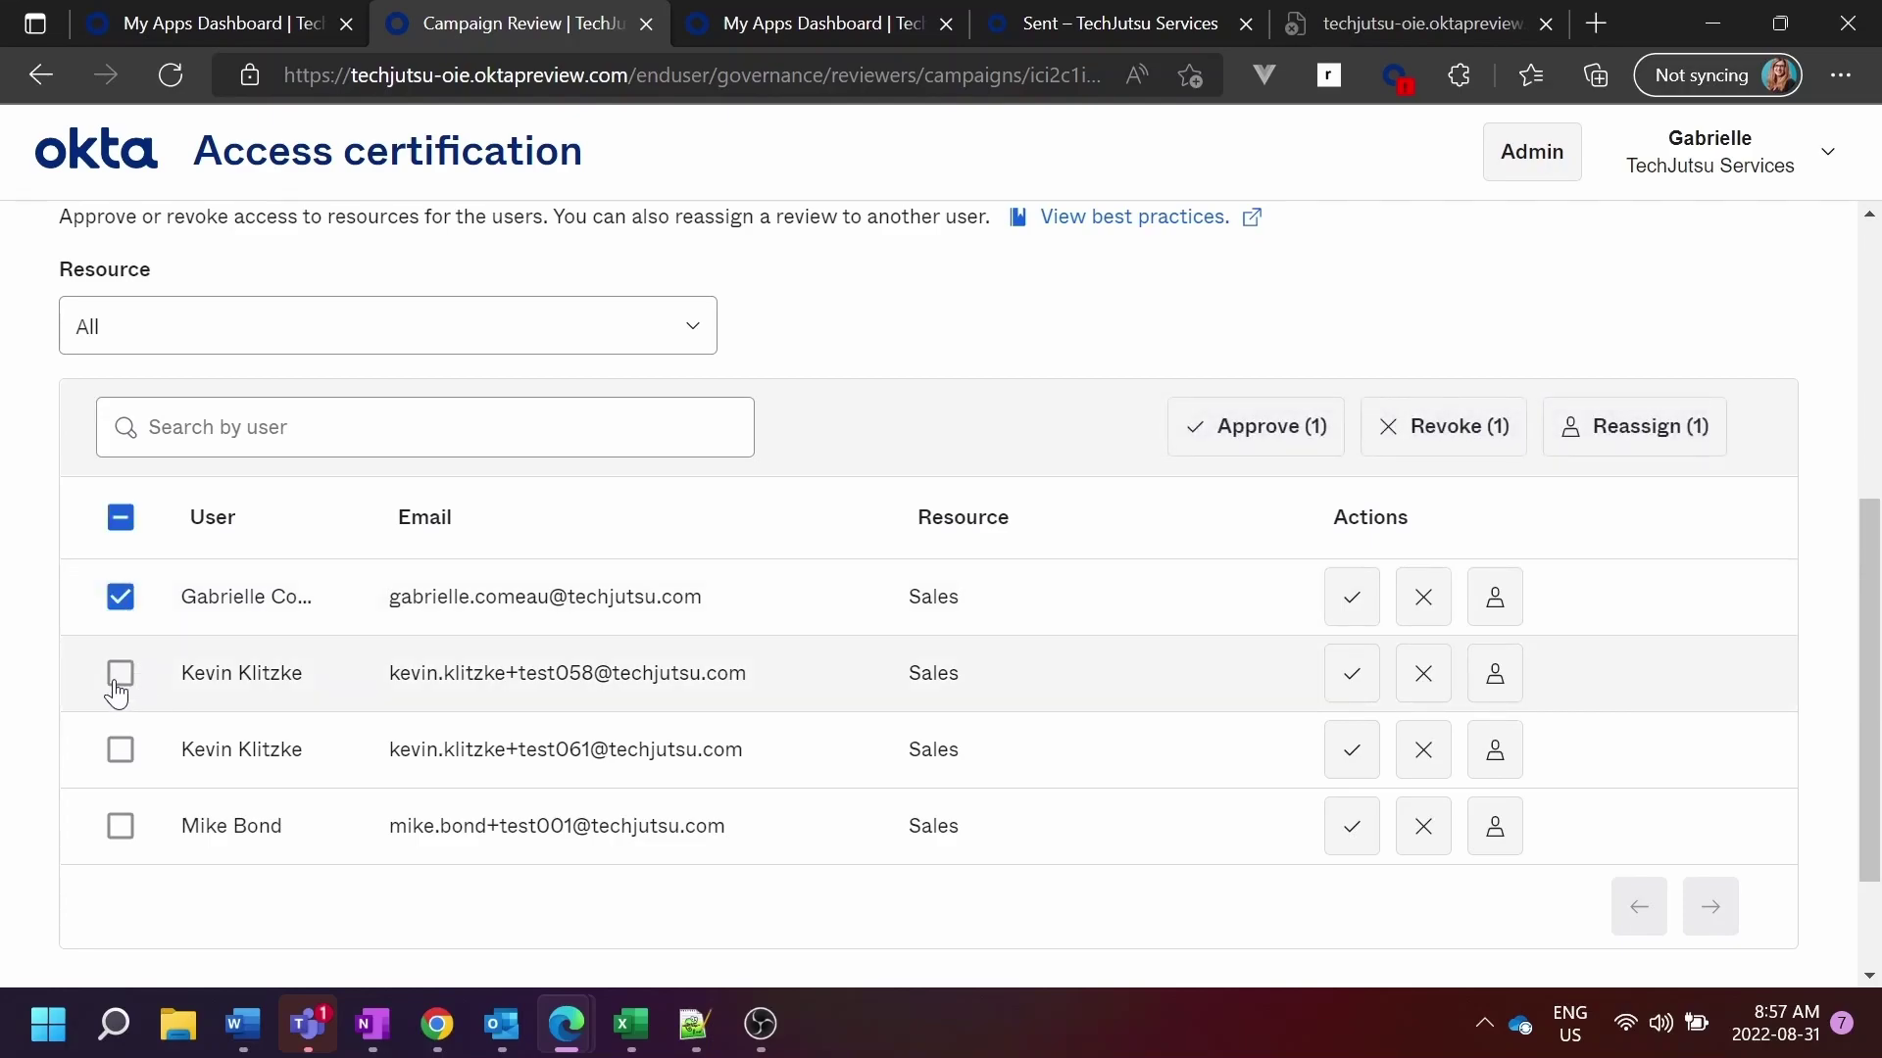
click(120, 676)
click(121, 828)
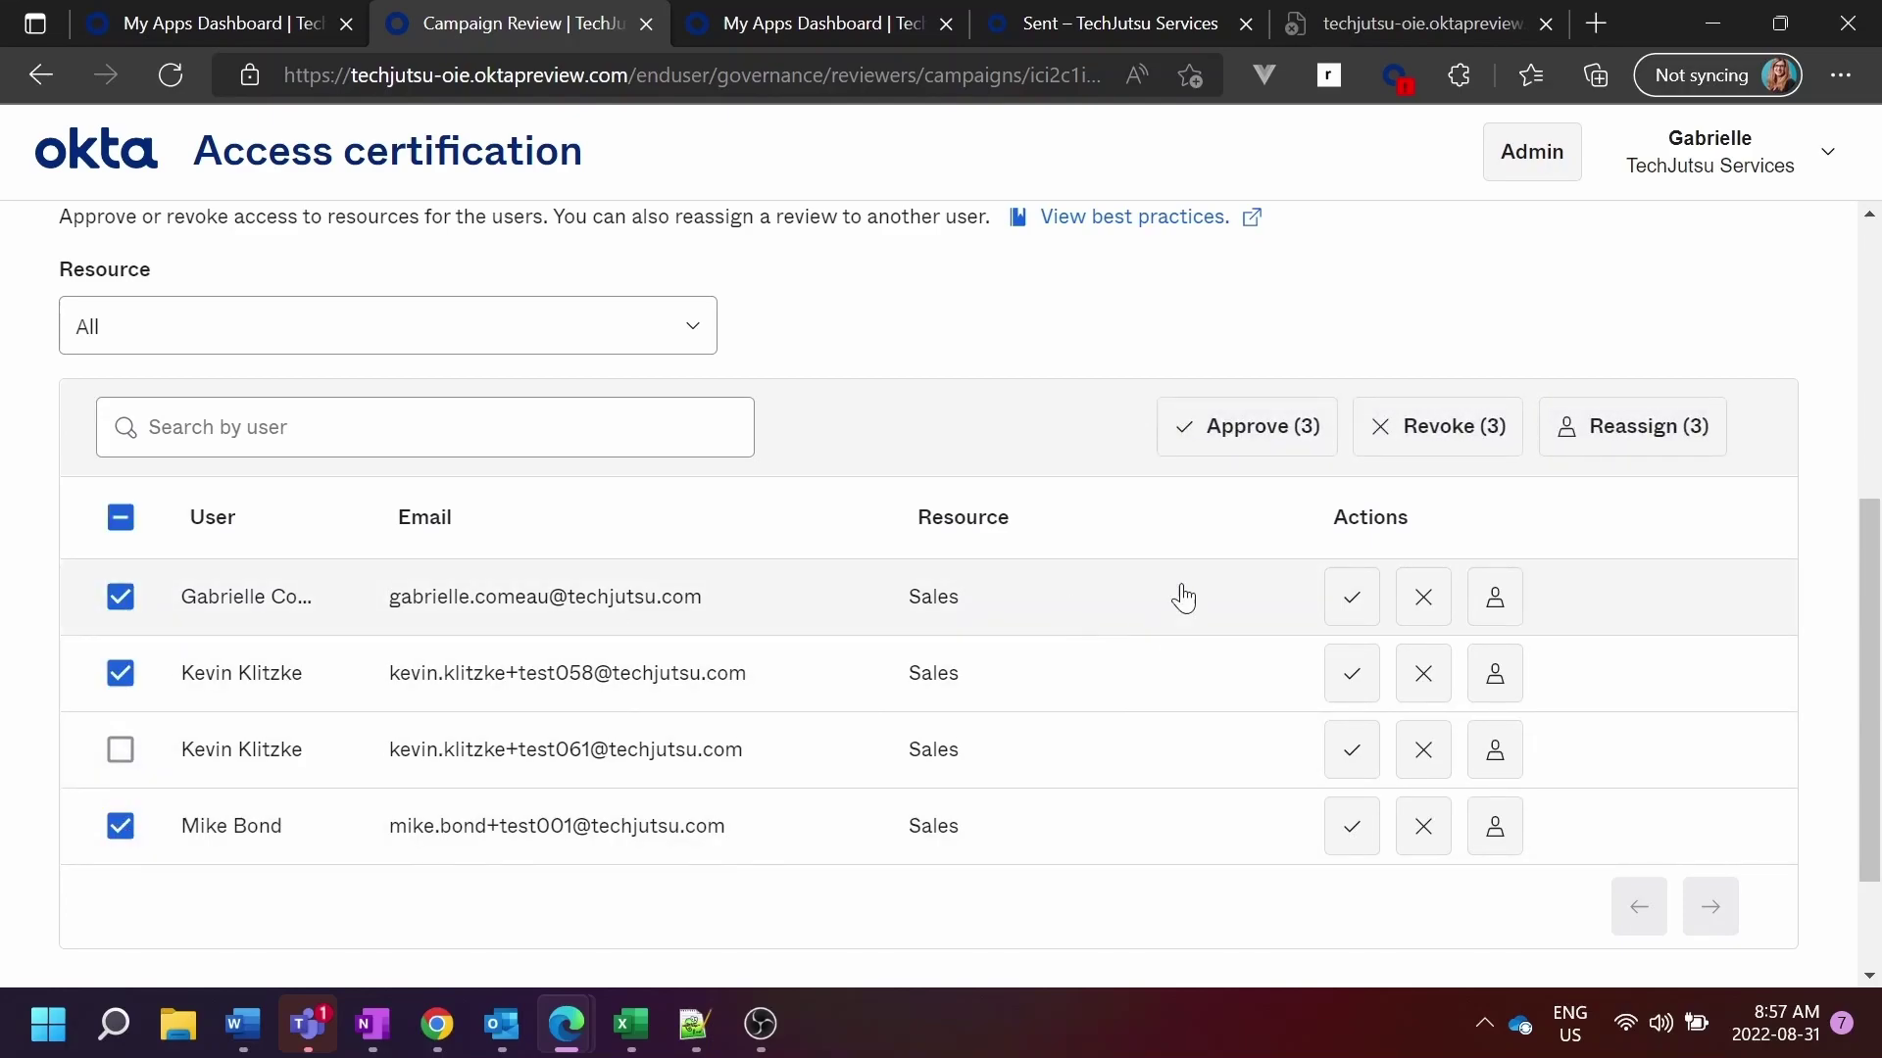
Step: Approve the three selected reviews with the justification 'Users should have access'
click(1240, 431)
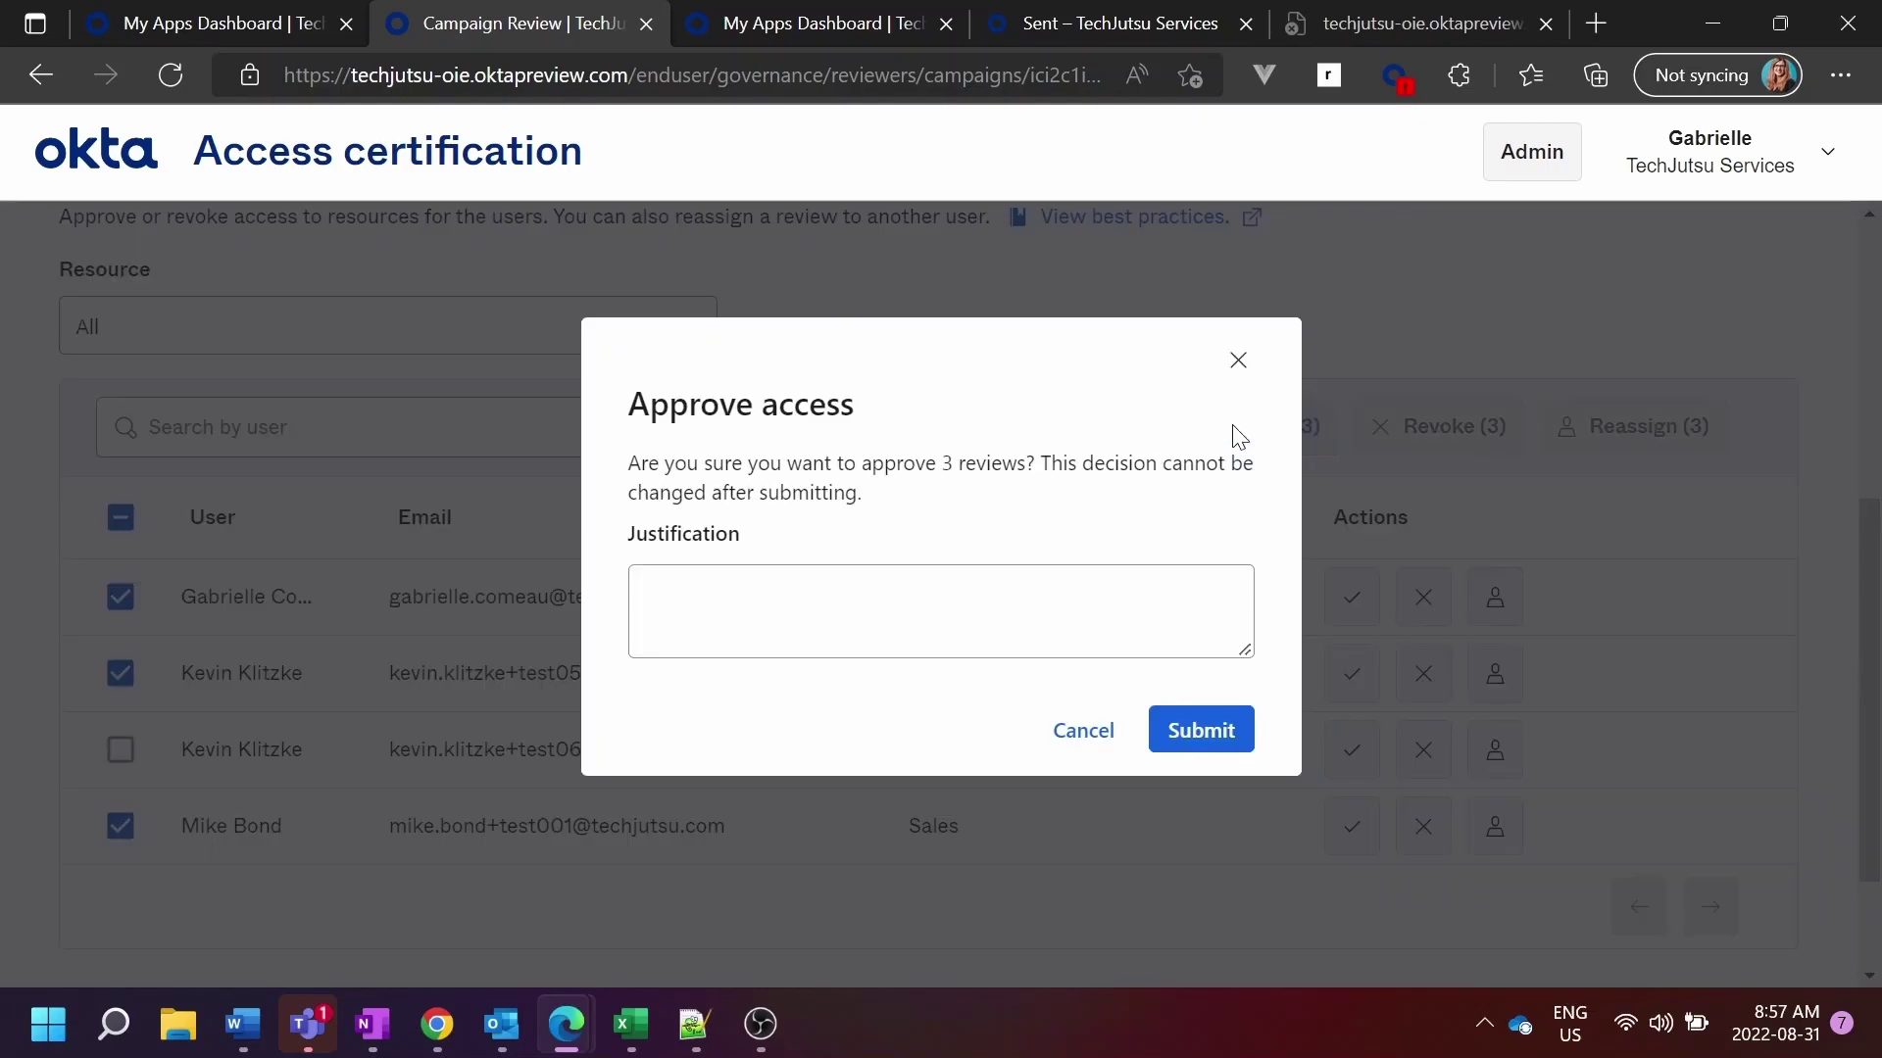
click(980, 608)
text(User)
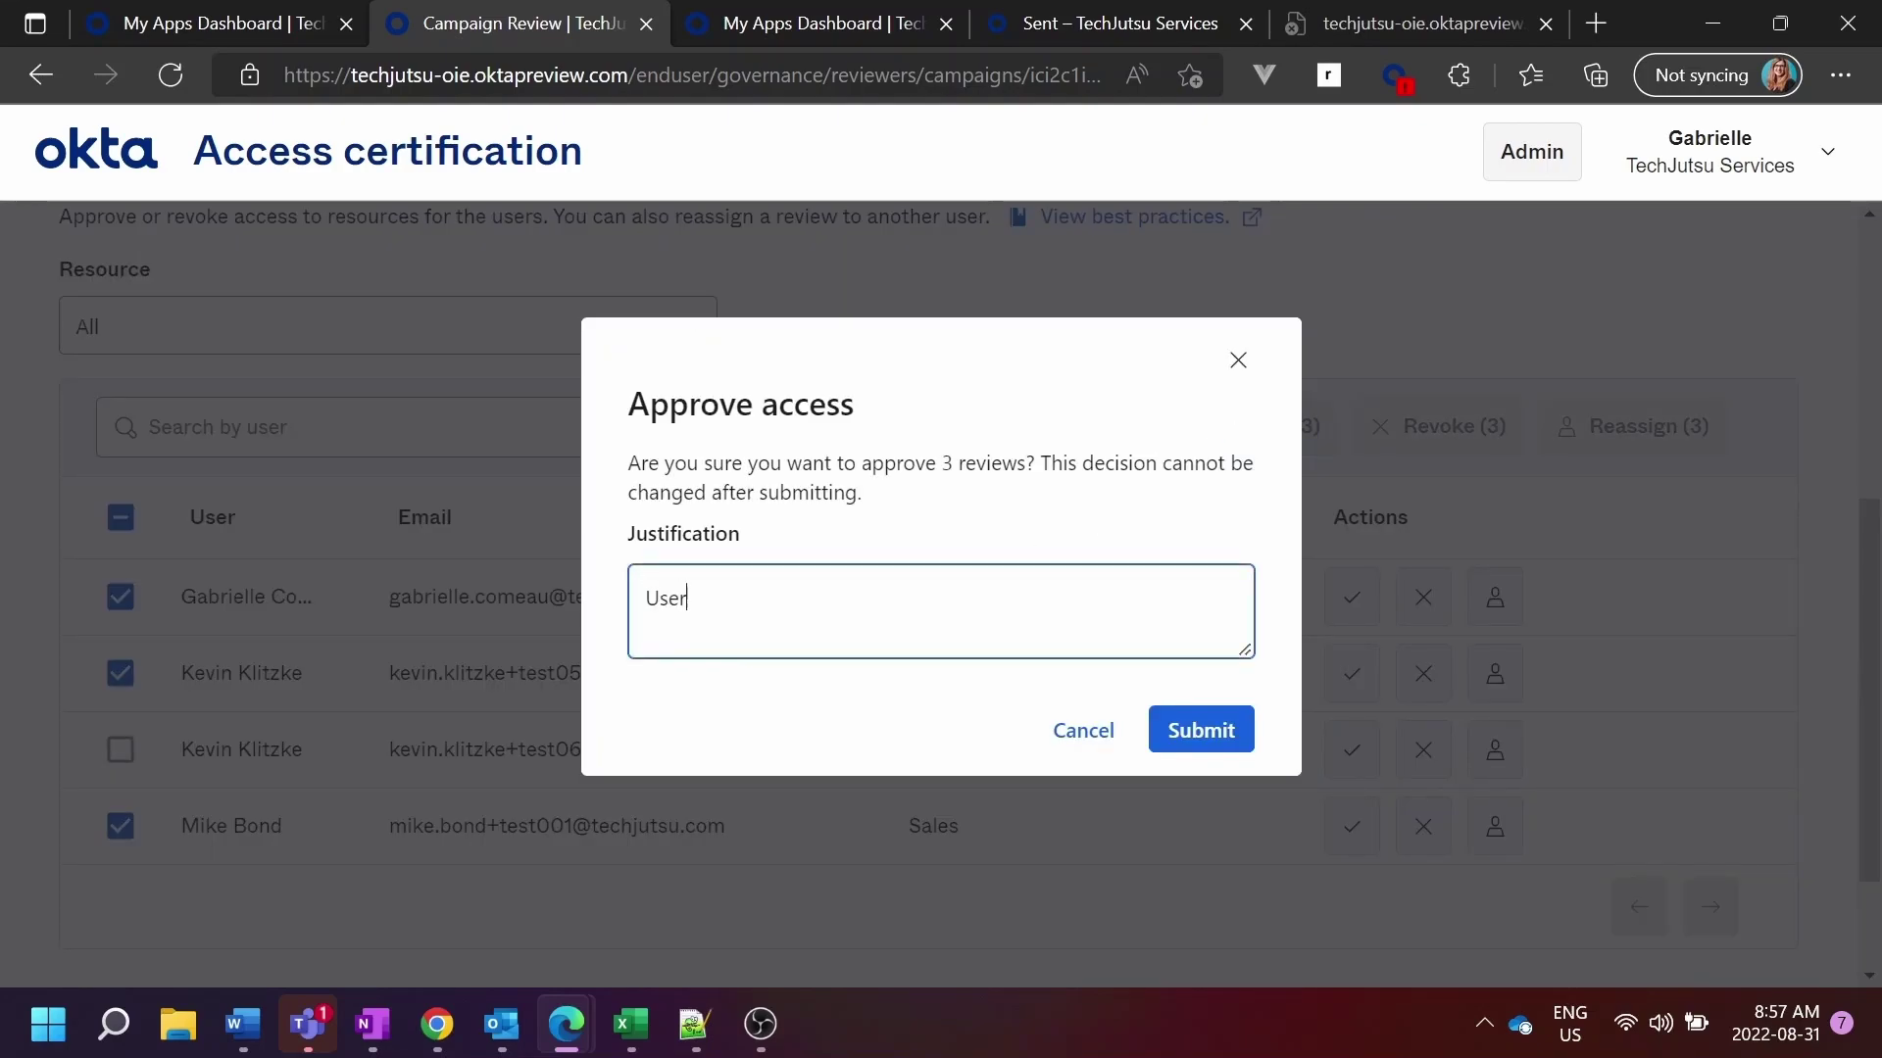
text(s should have access)
click(1199, 735)
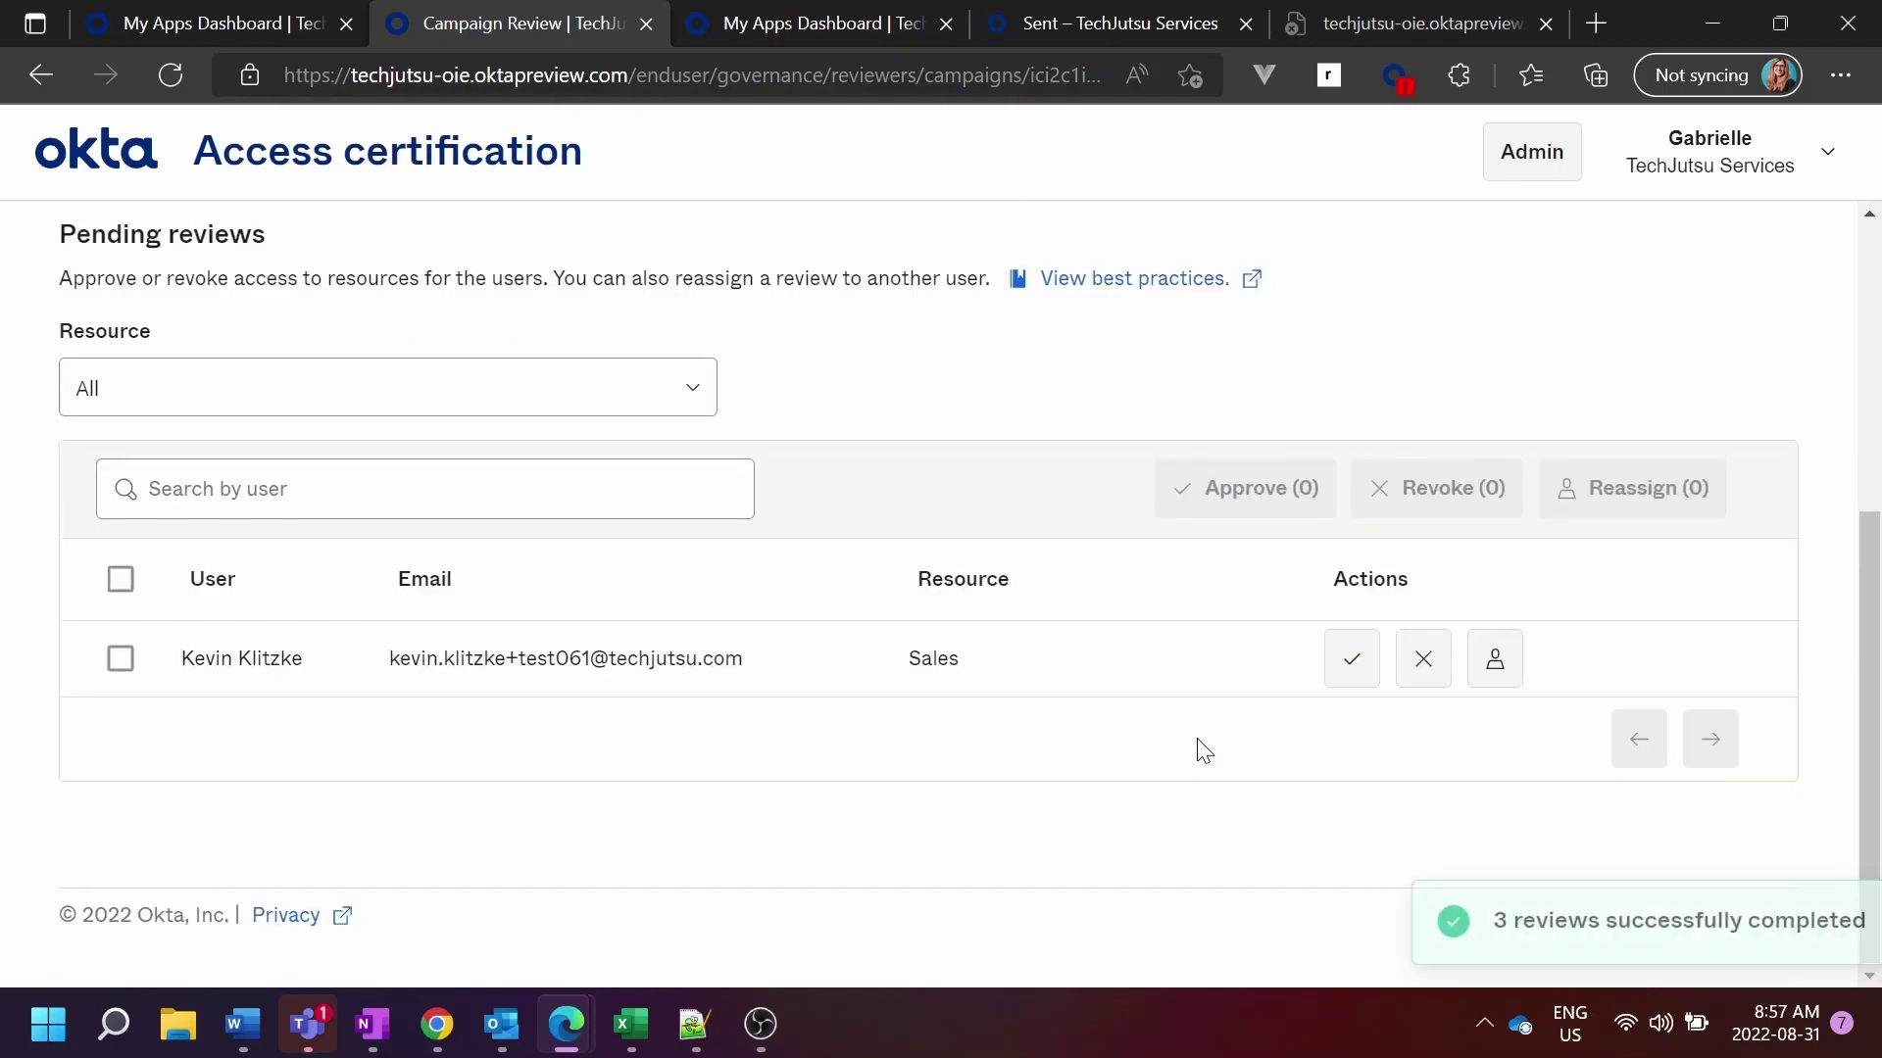
click(119, 657)
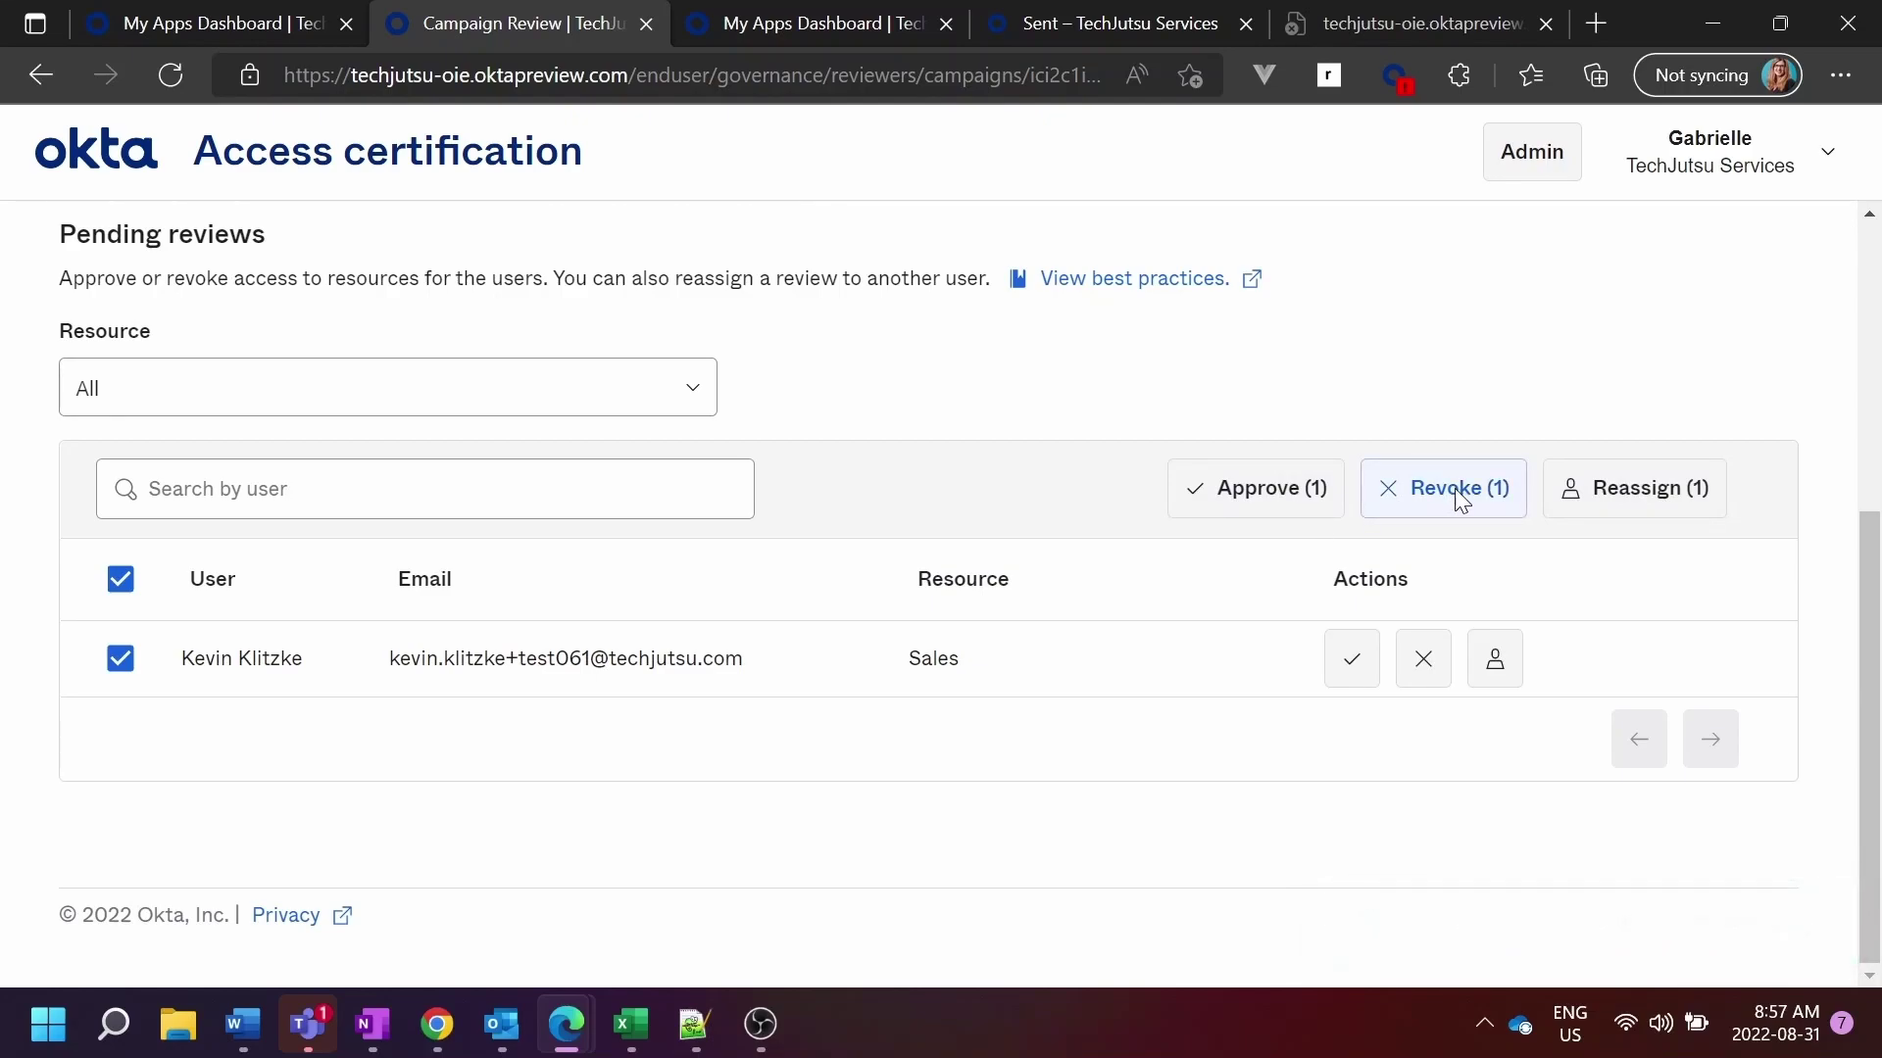
click(1672, 490)
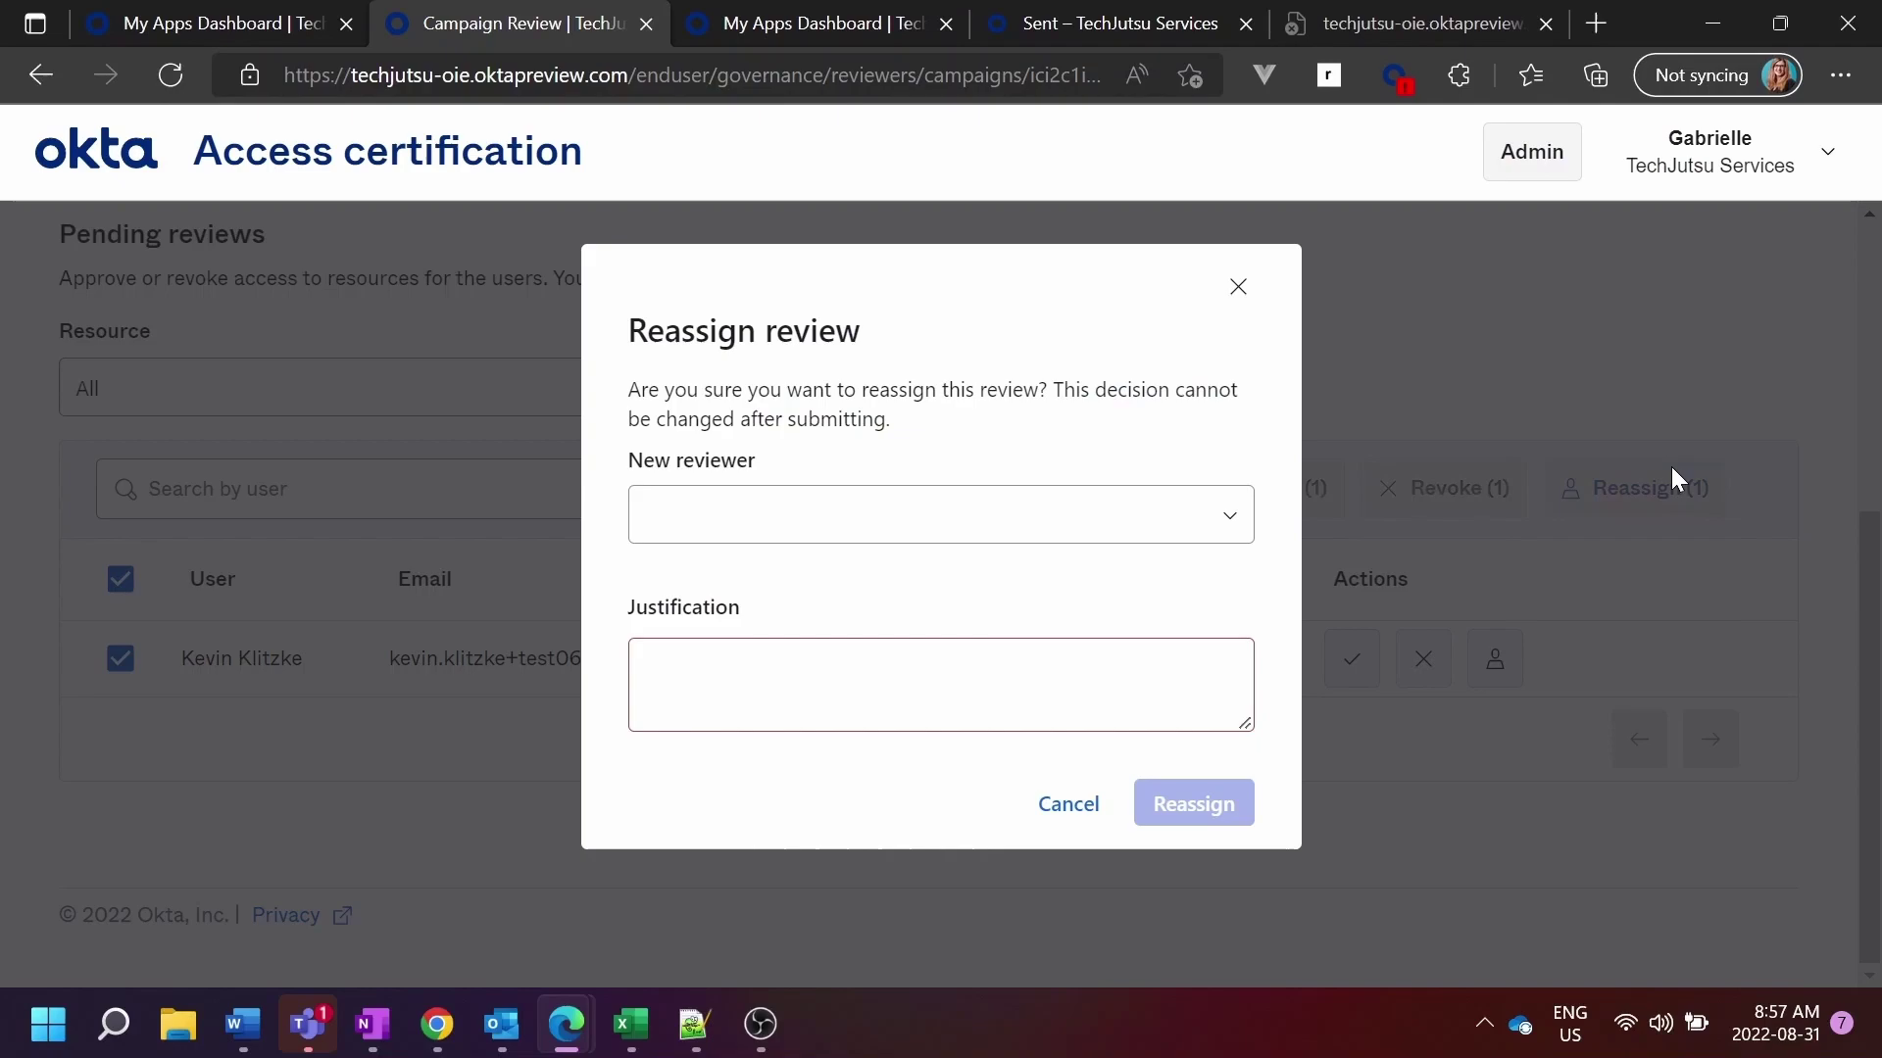
click(1211, 515)
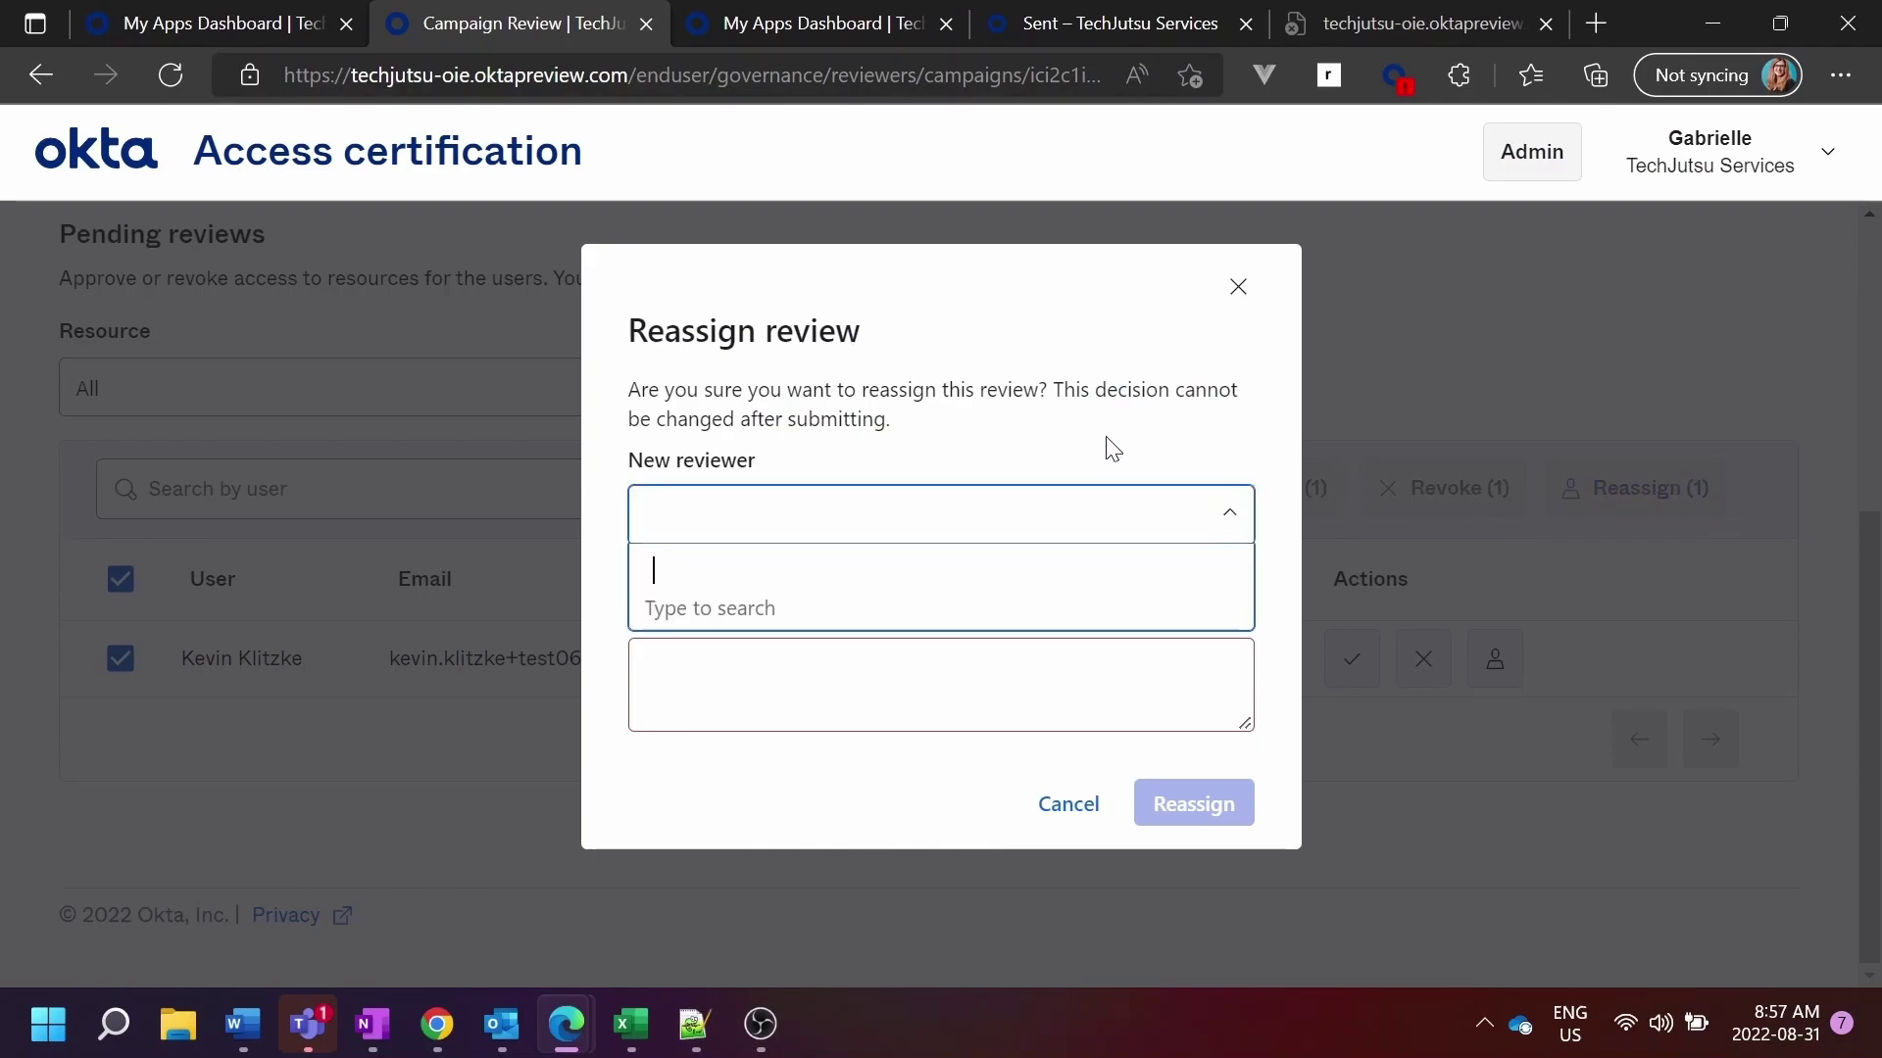
text(Mike)
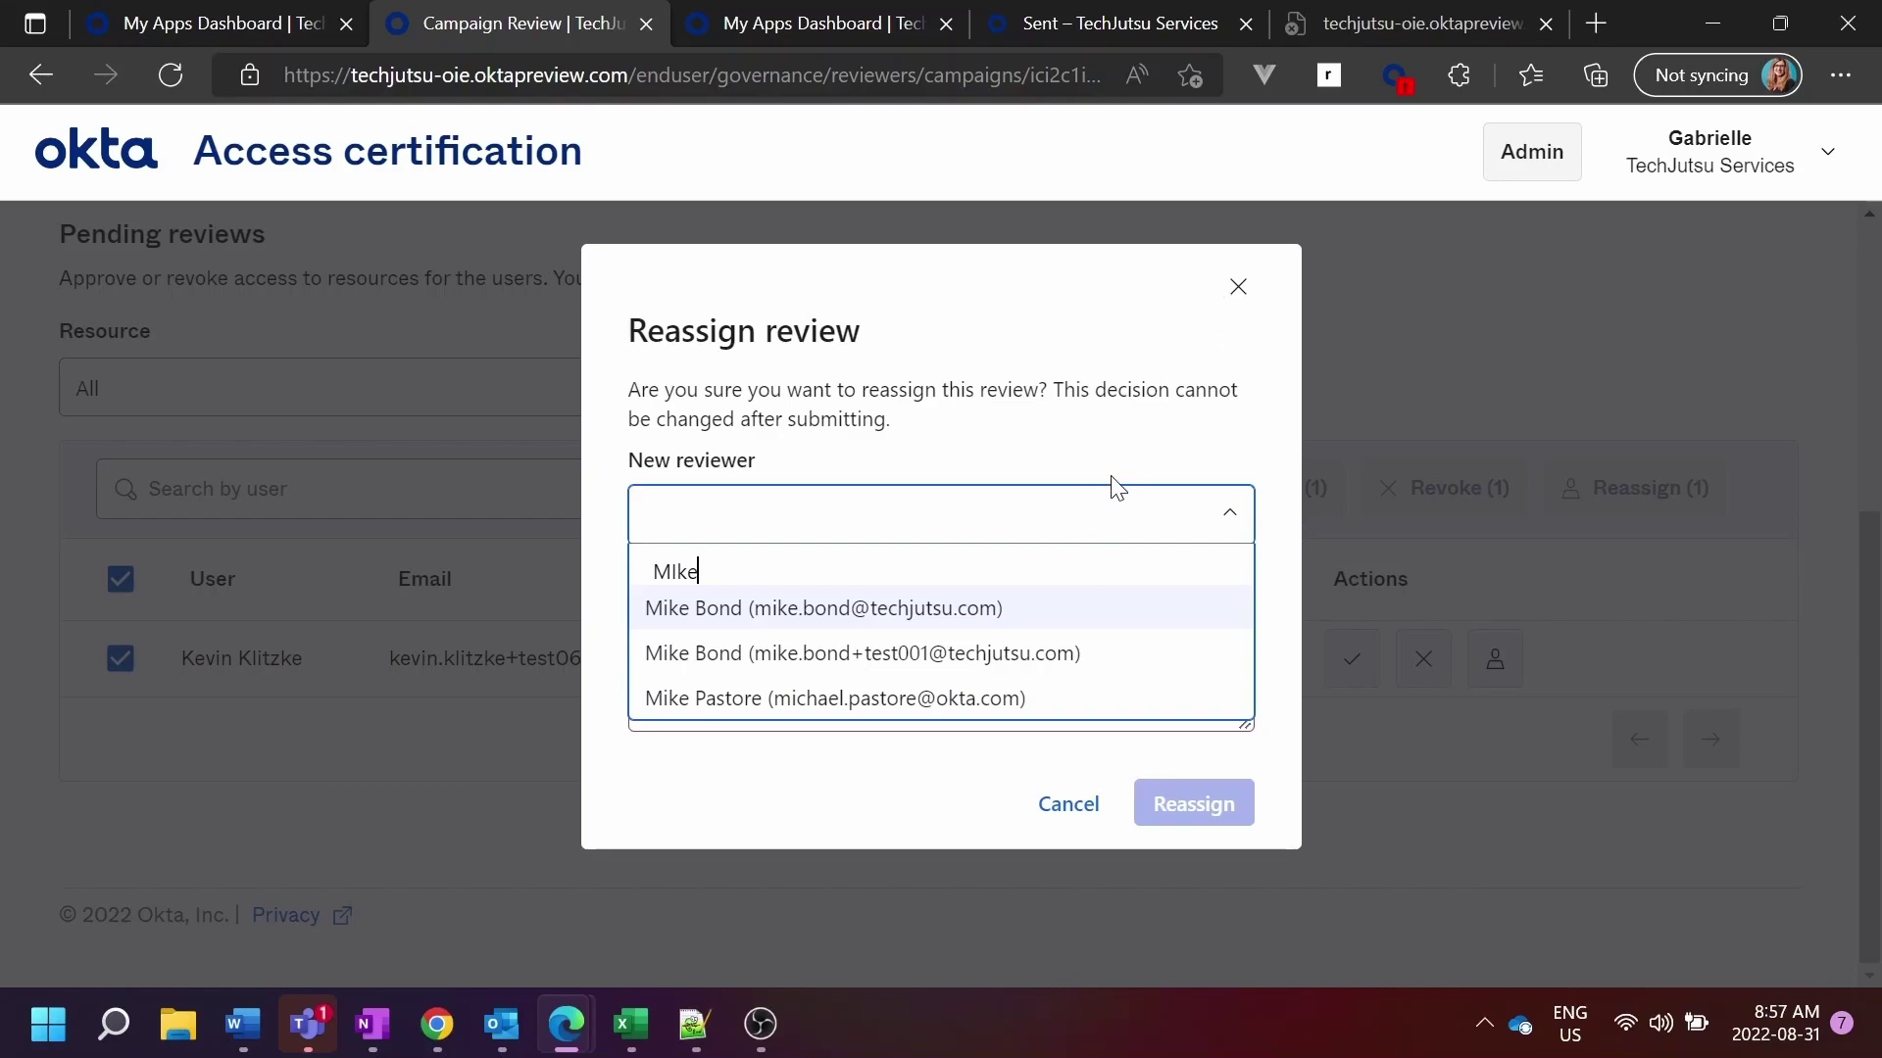
click(1049, 804)
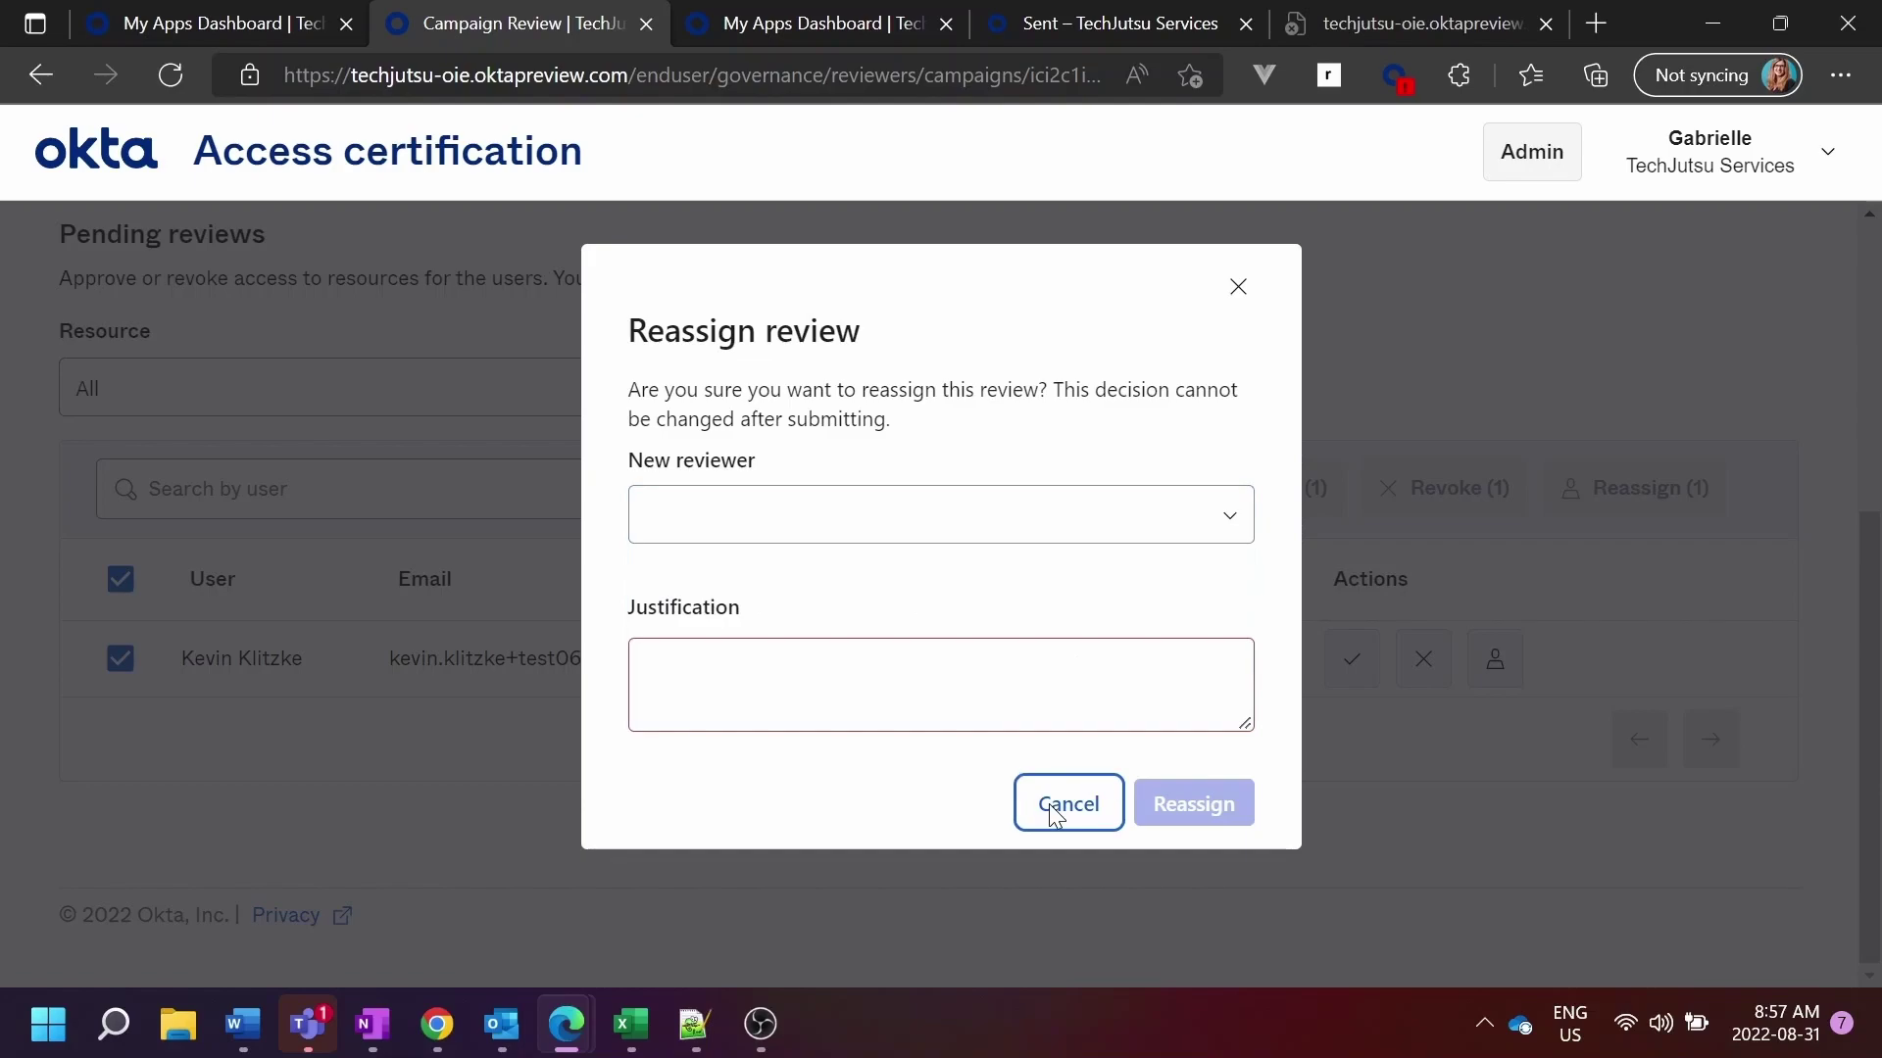
click(1053, 808)
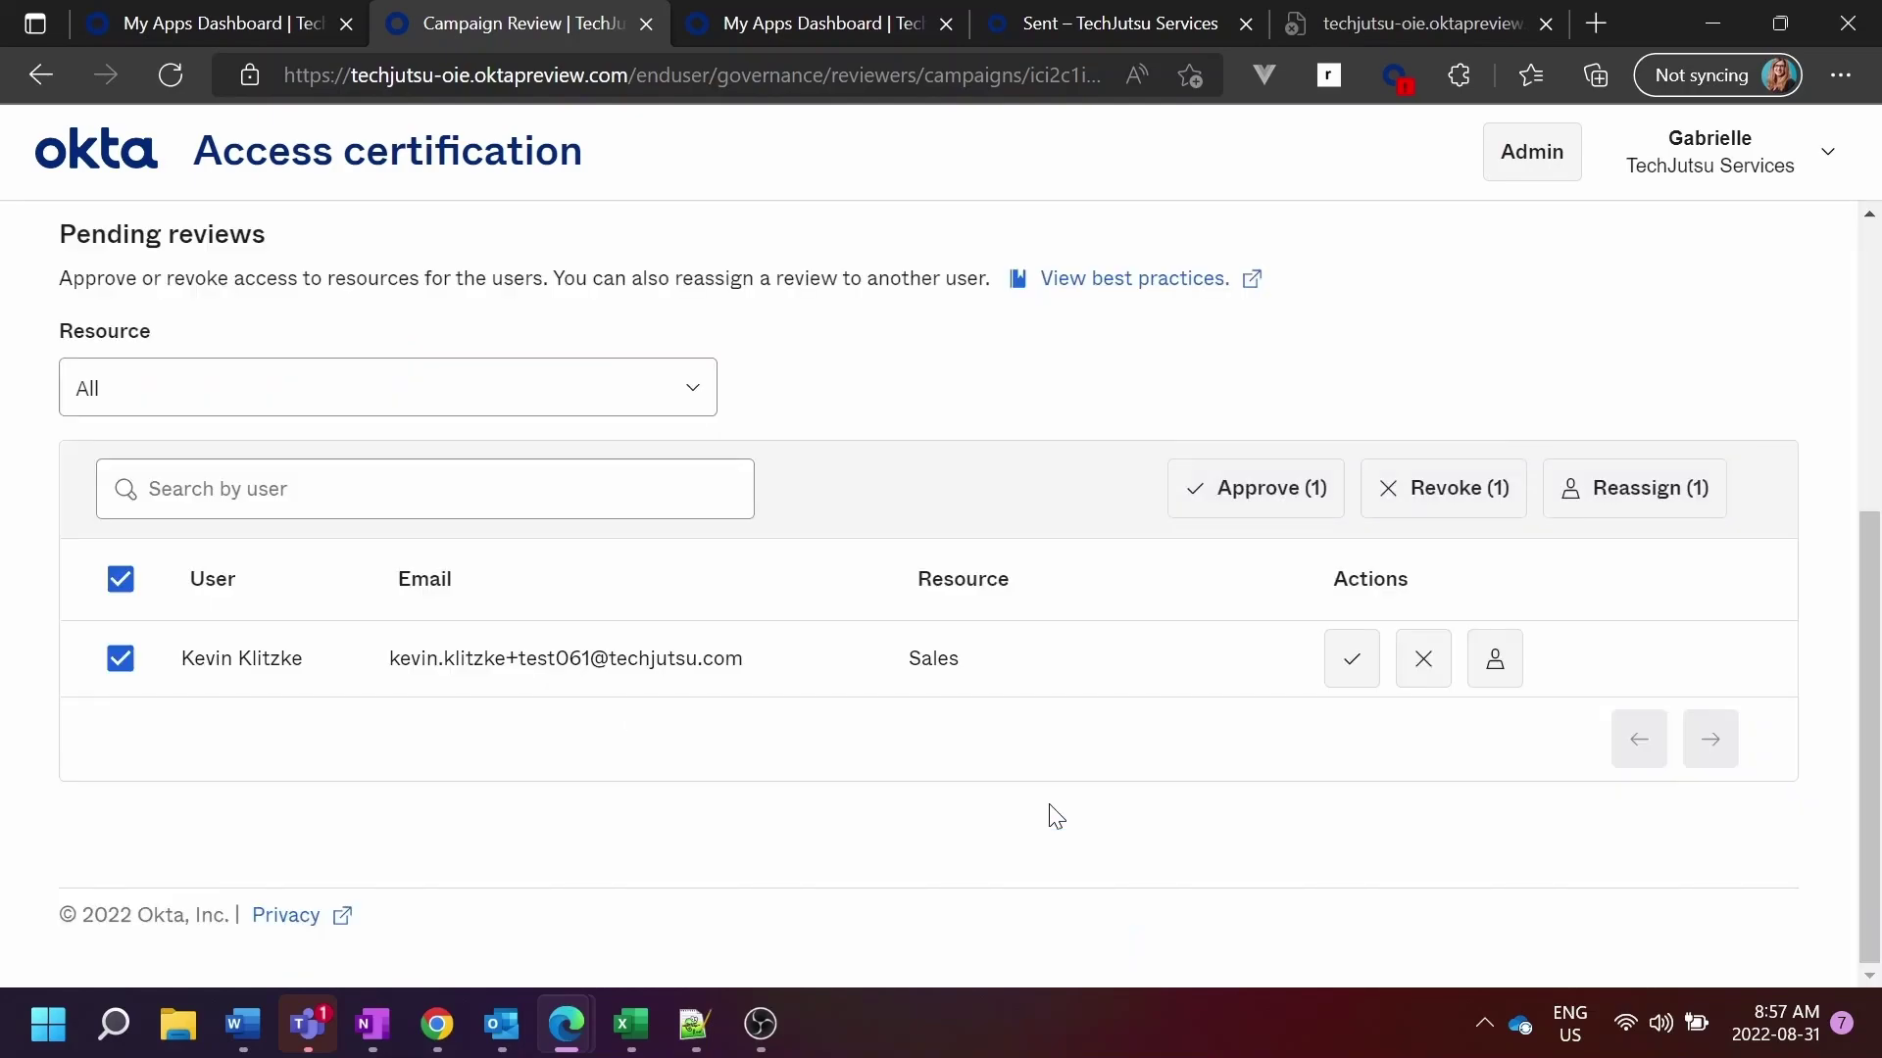
Step: Revoke the remaining review with the justification 'User should not have access anymore'
click(1432, 492)
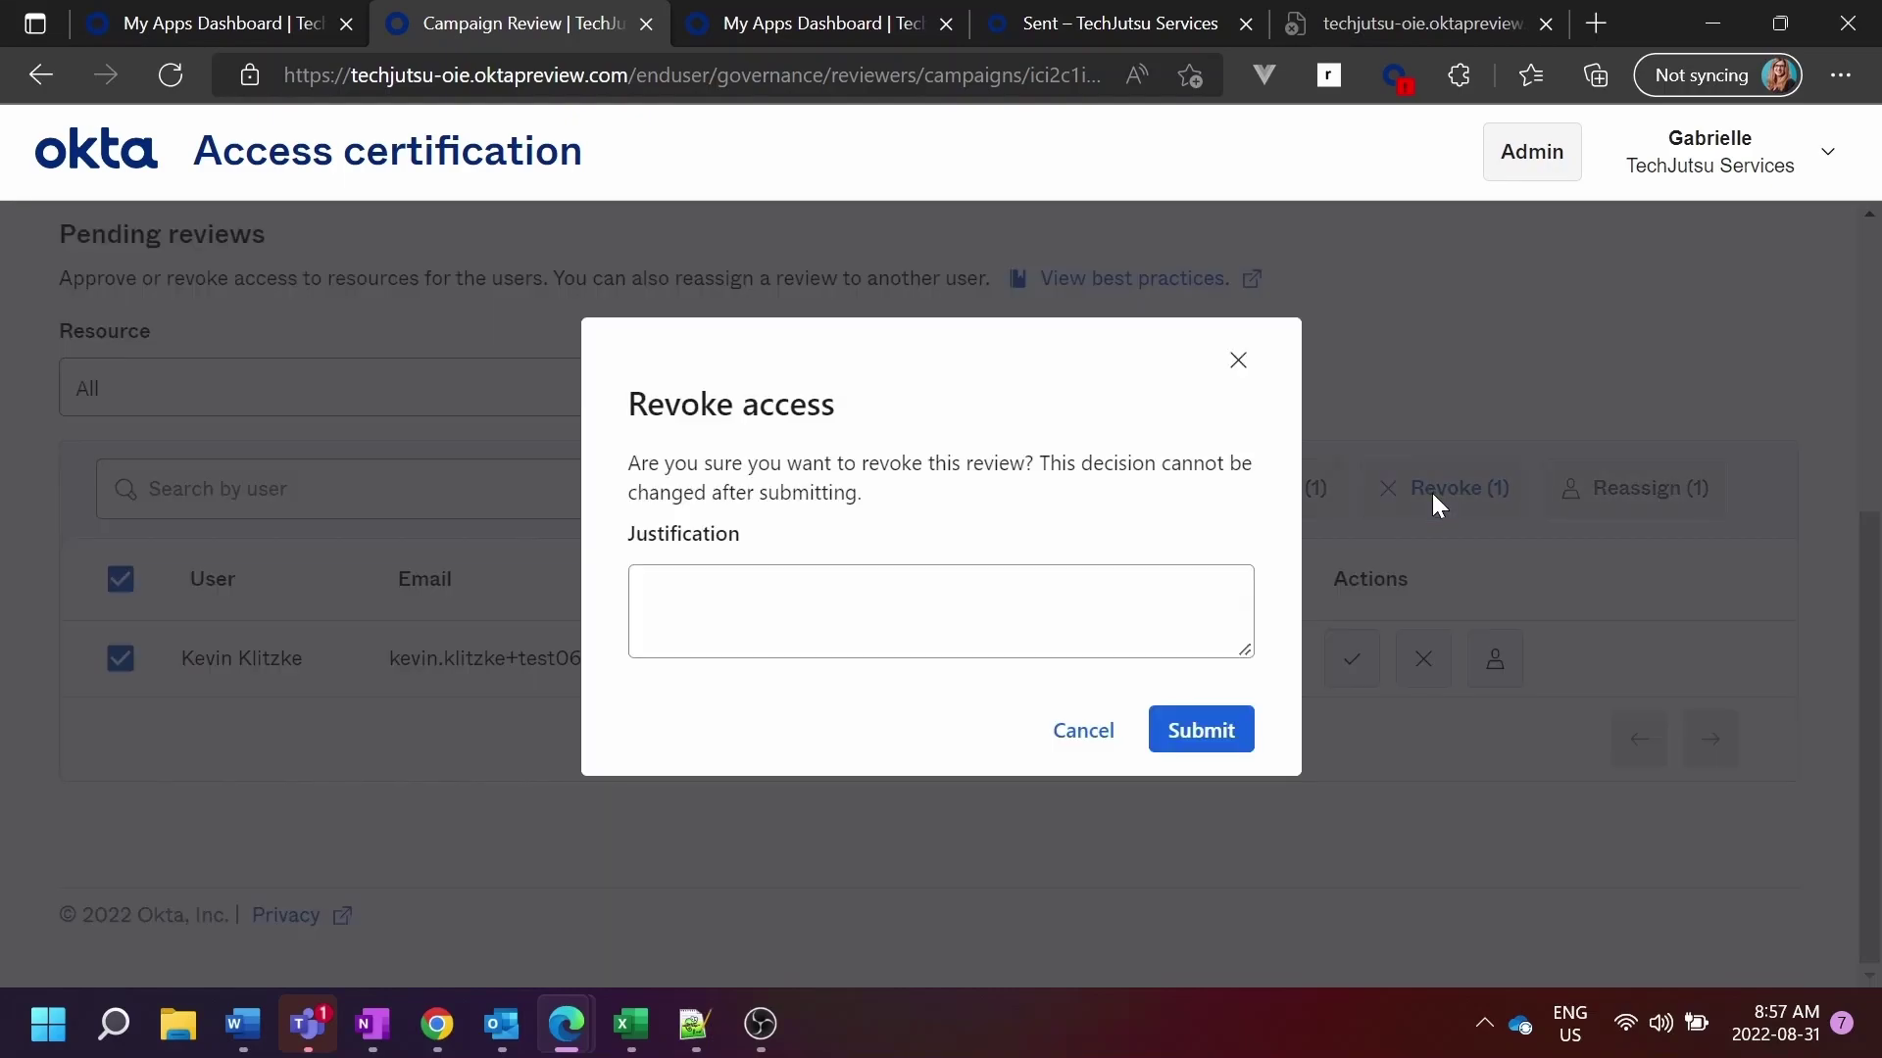
click(1186, 588)
text(Users)
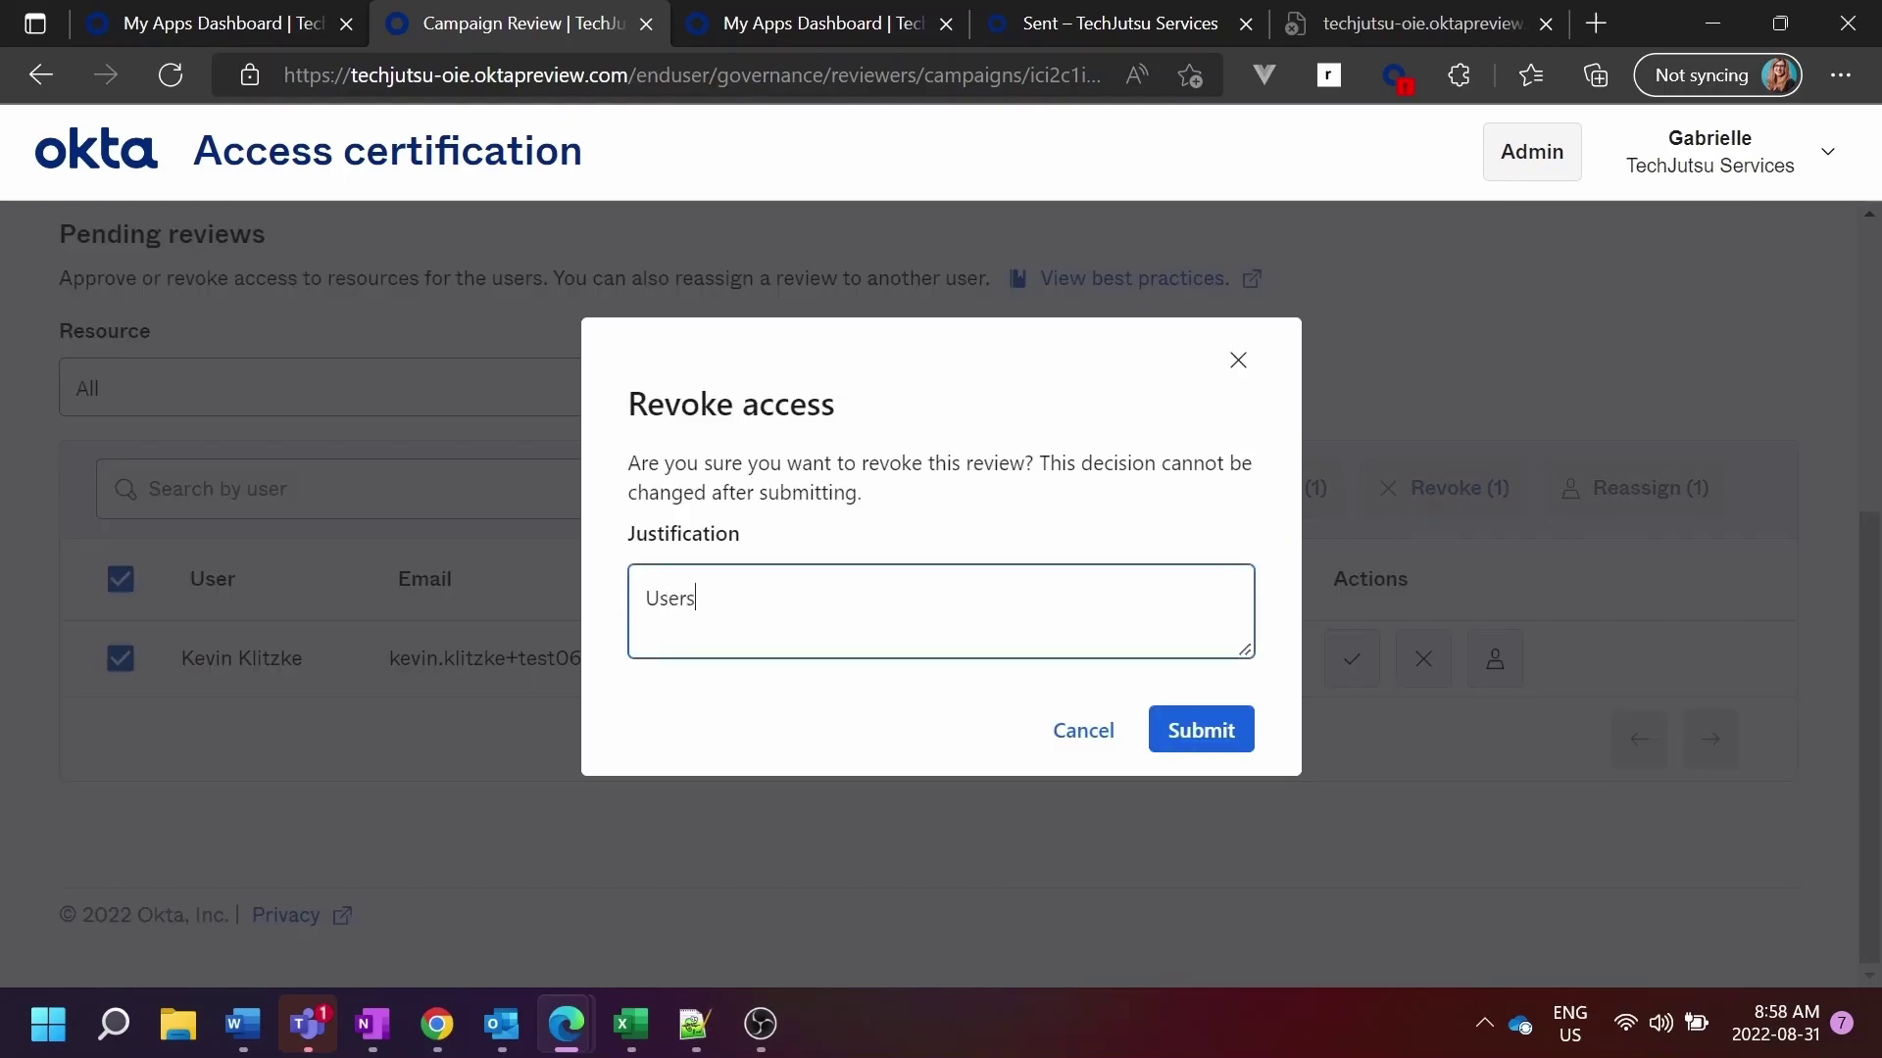
key(BackSpace)
text(should not have access anymore)
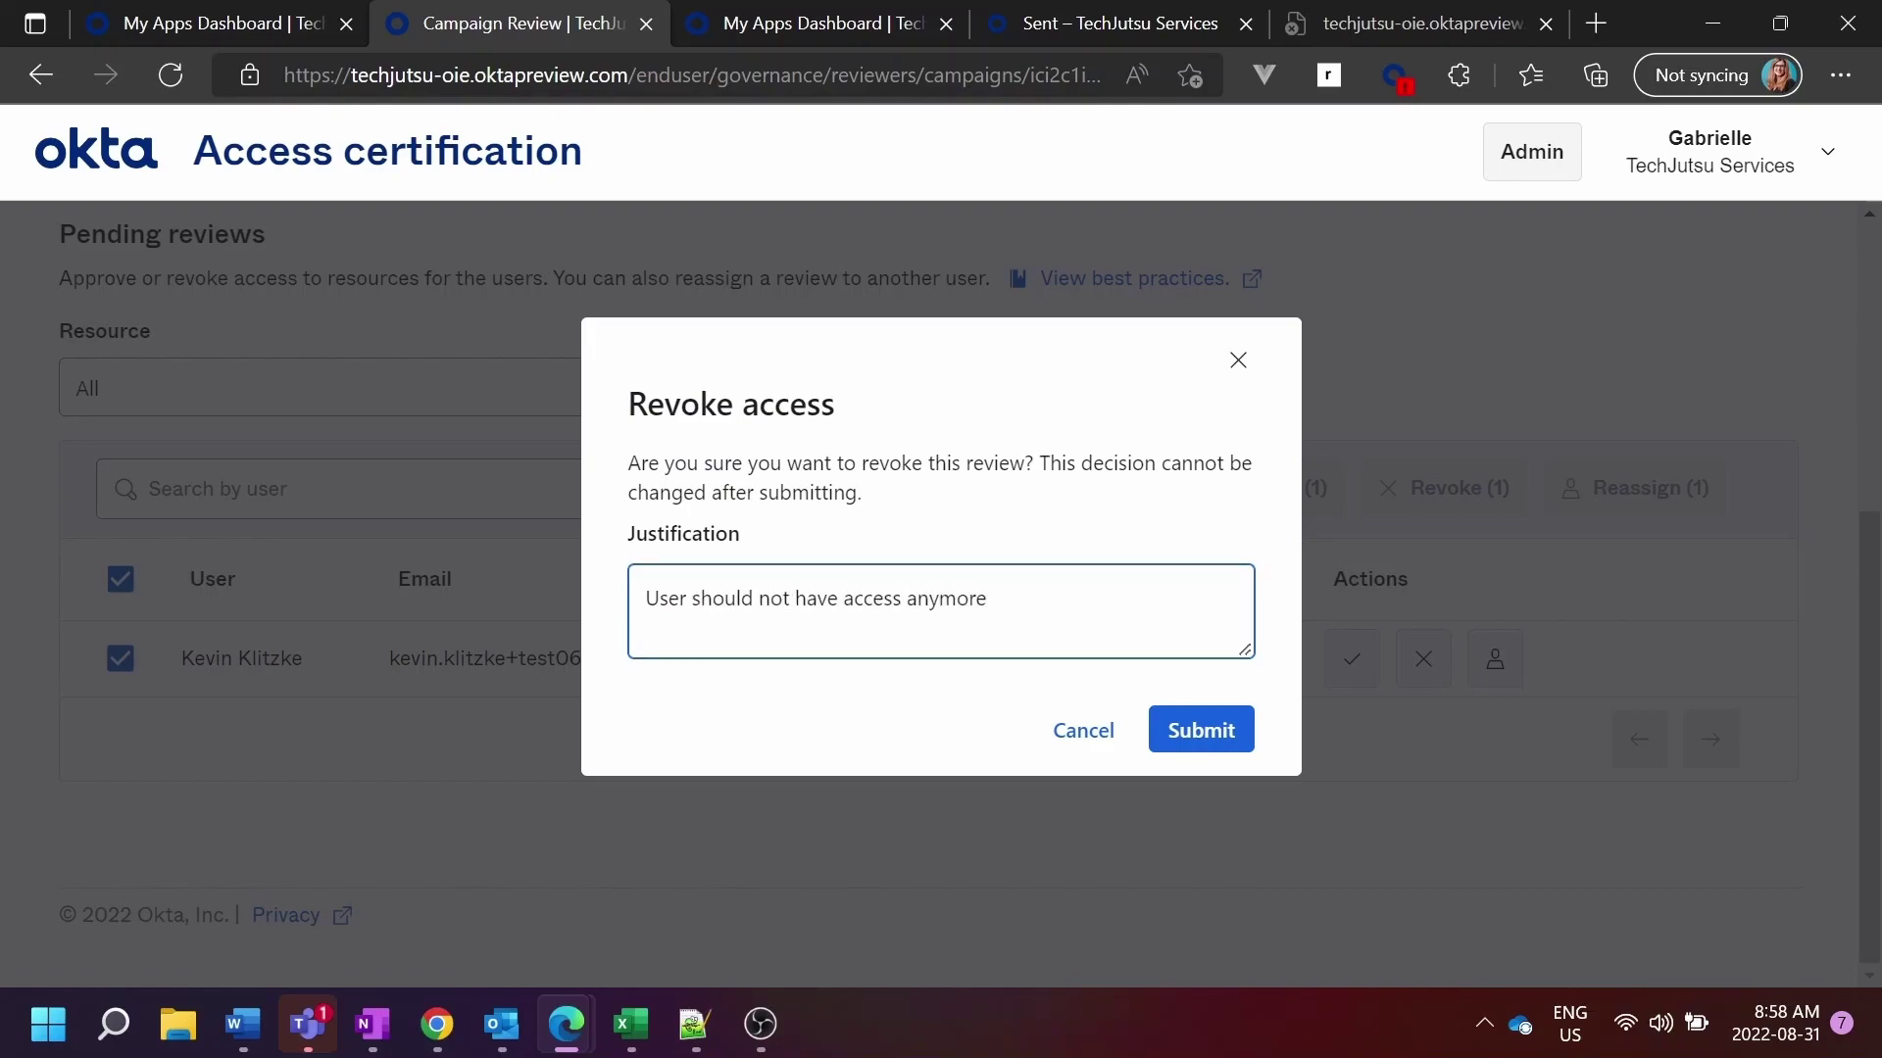
click(1214, 742)
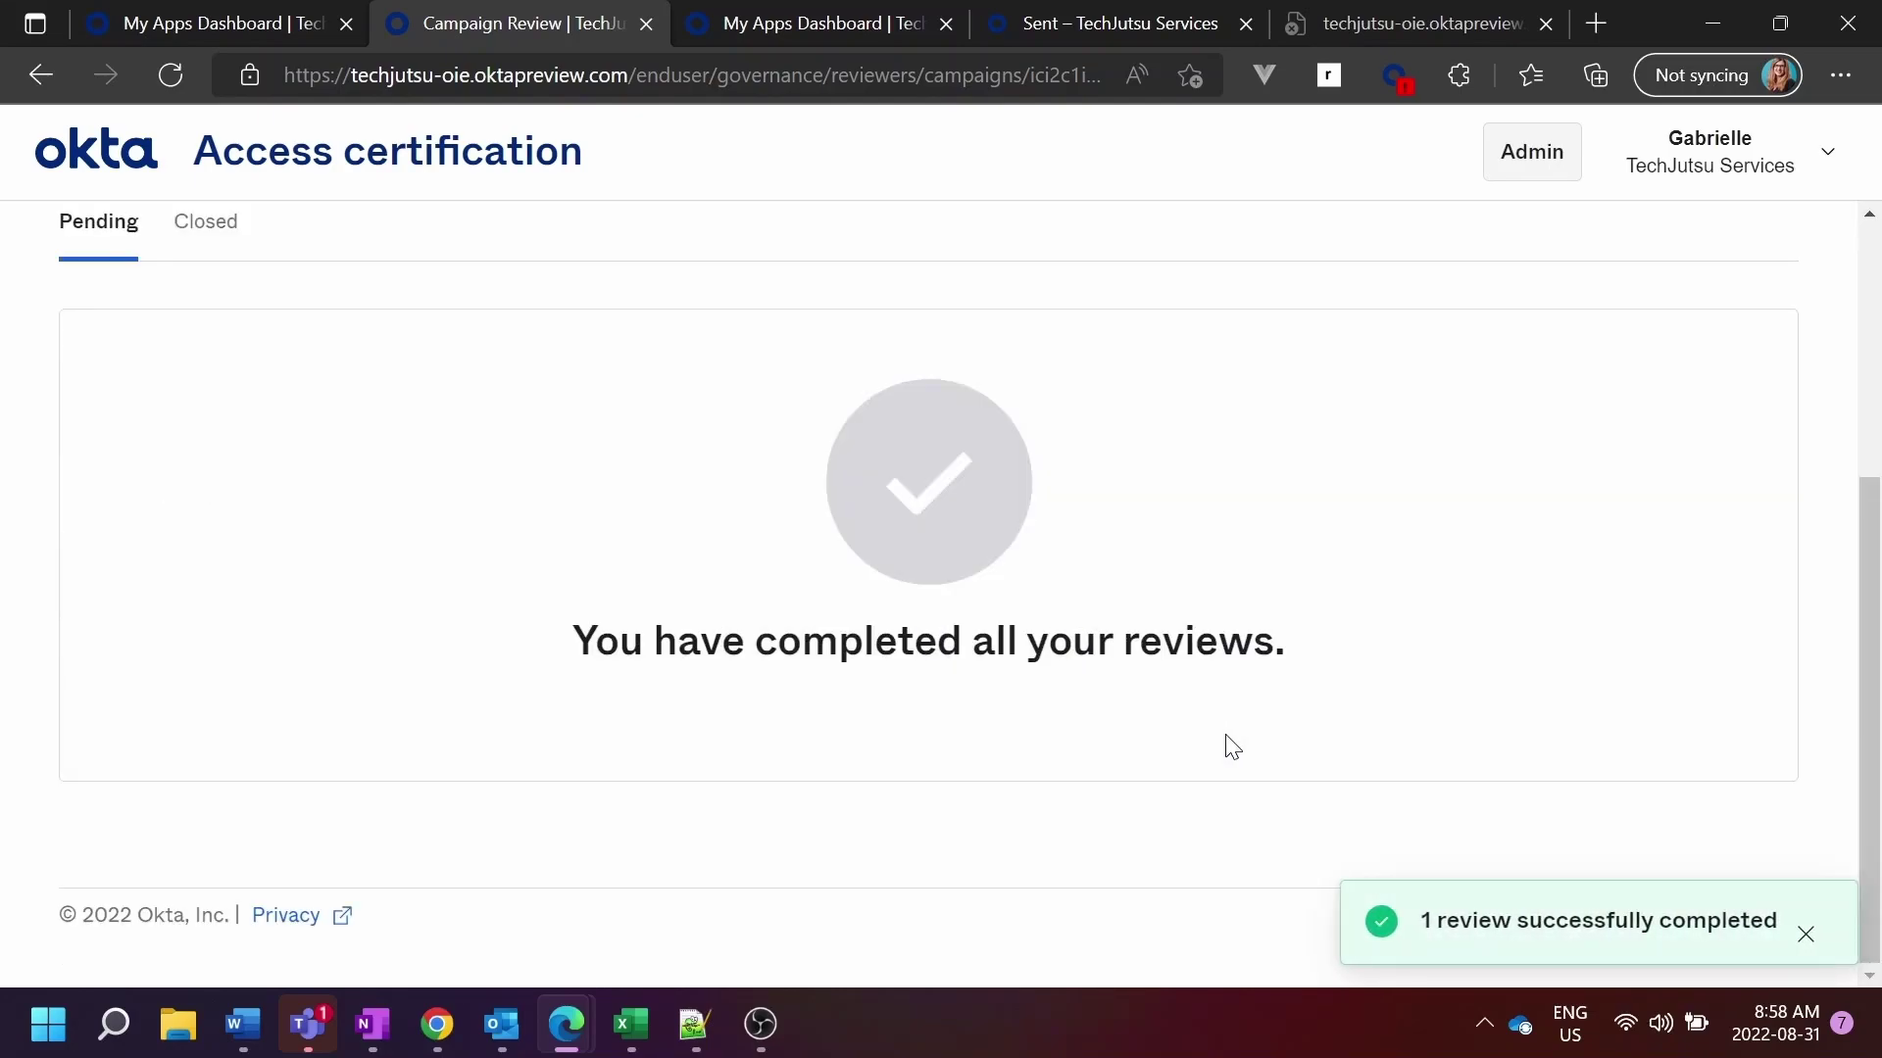